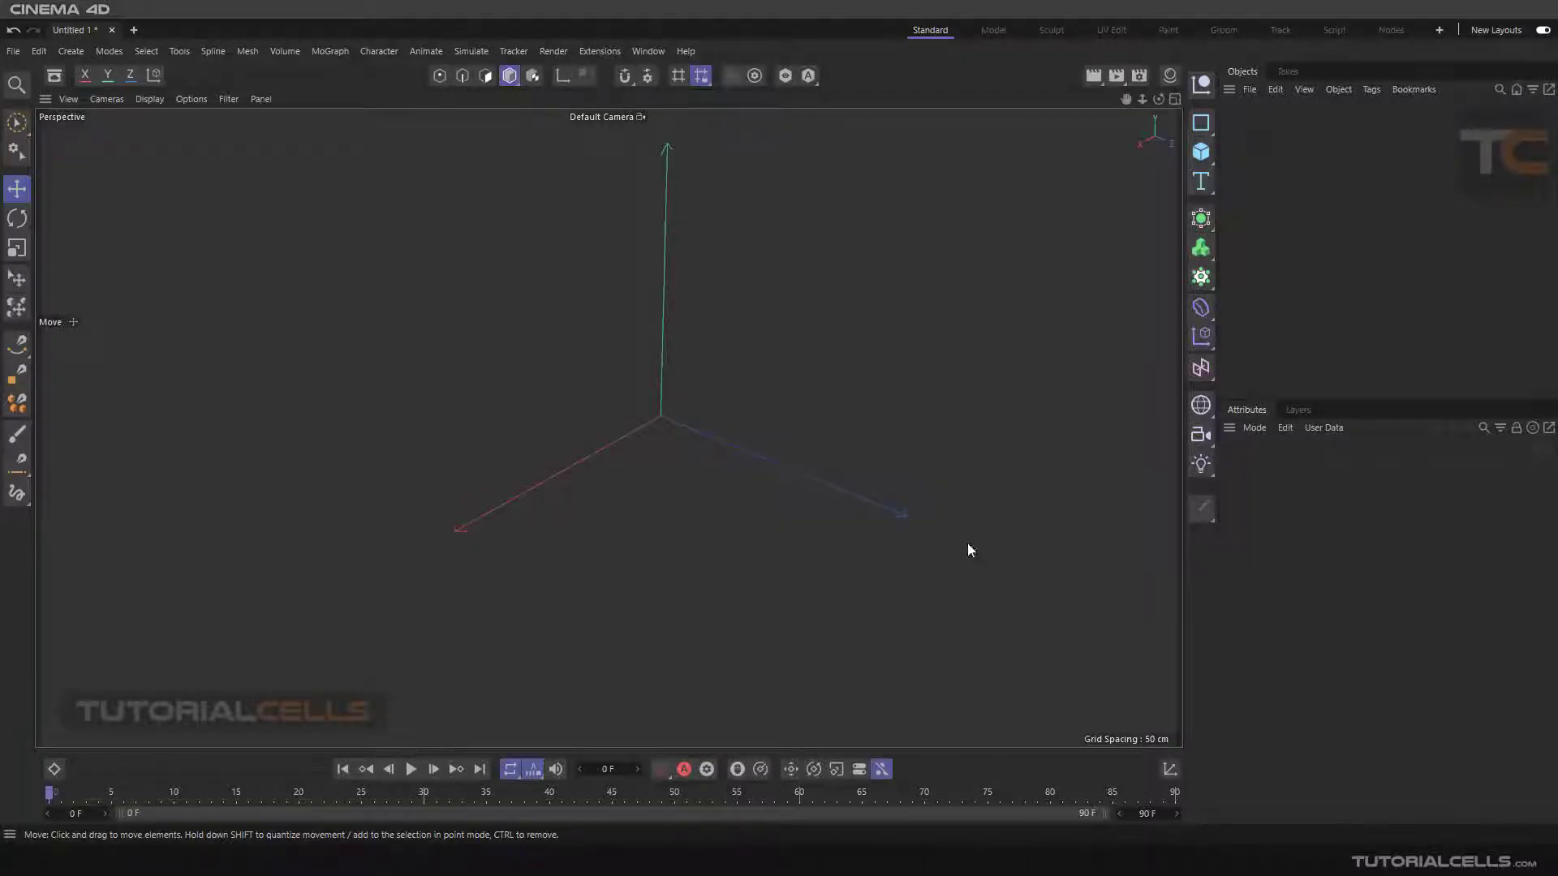
pyautogui.click(1199, 307)
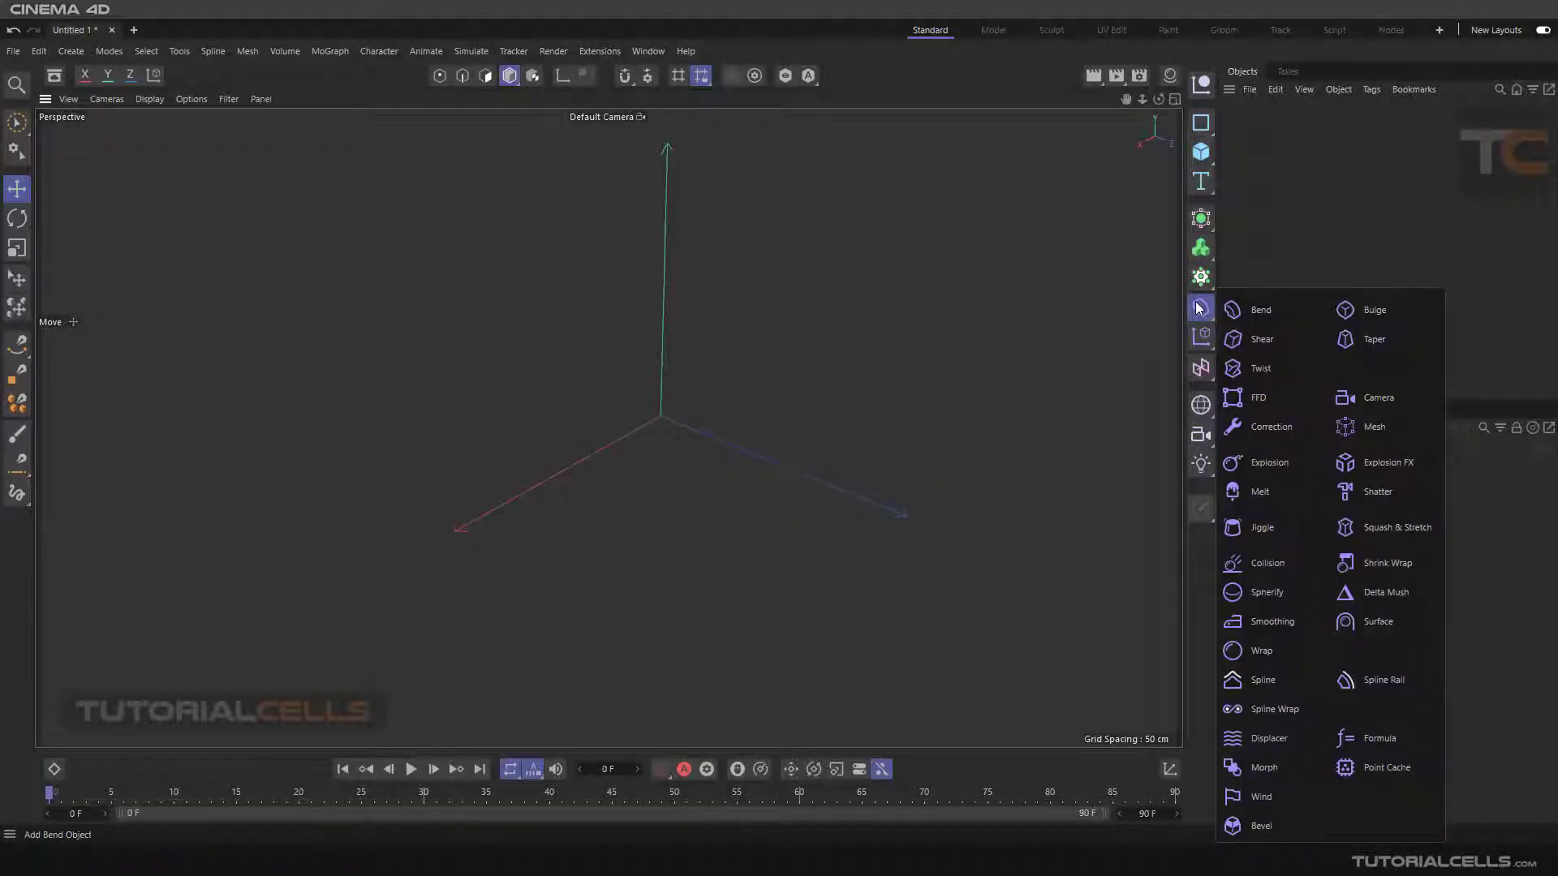
pyautogui.click(1347, 310)
pyautogui.moveTo(694, 401)
pyautogui.keyDown('alt'); pyautogui.mouseDown()
pyautogui.moveTo(678, 391)
pyautogui.moveTo(692, 428)
pyautogui.mouseUp(); pyautogui.keyUp('alt')
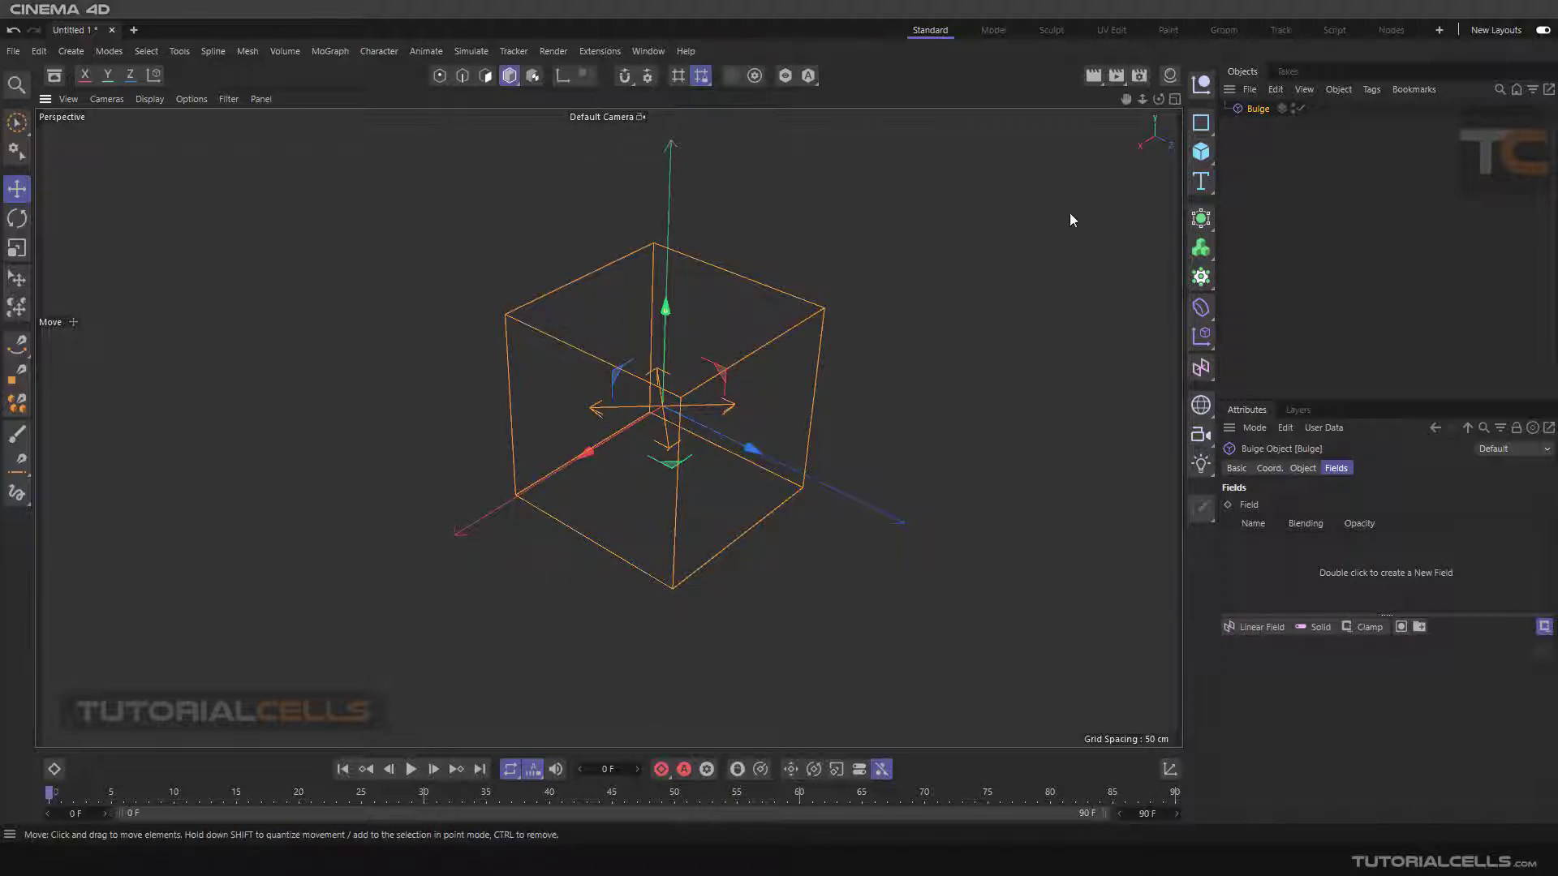
pyautogui.press('Delete')
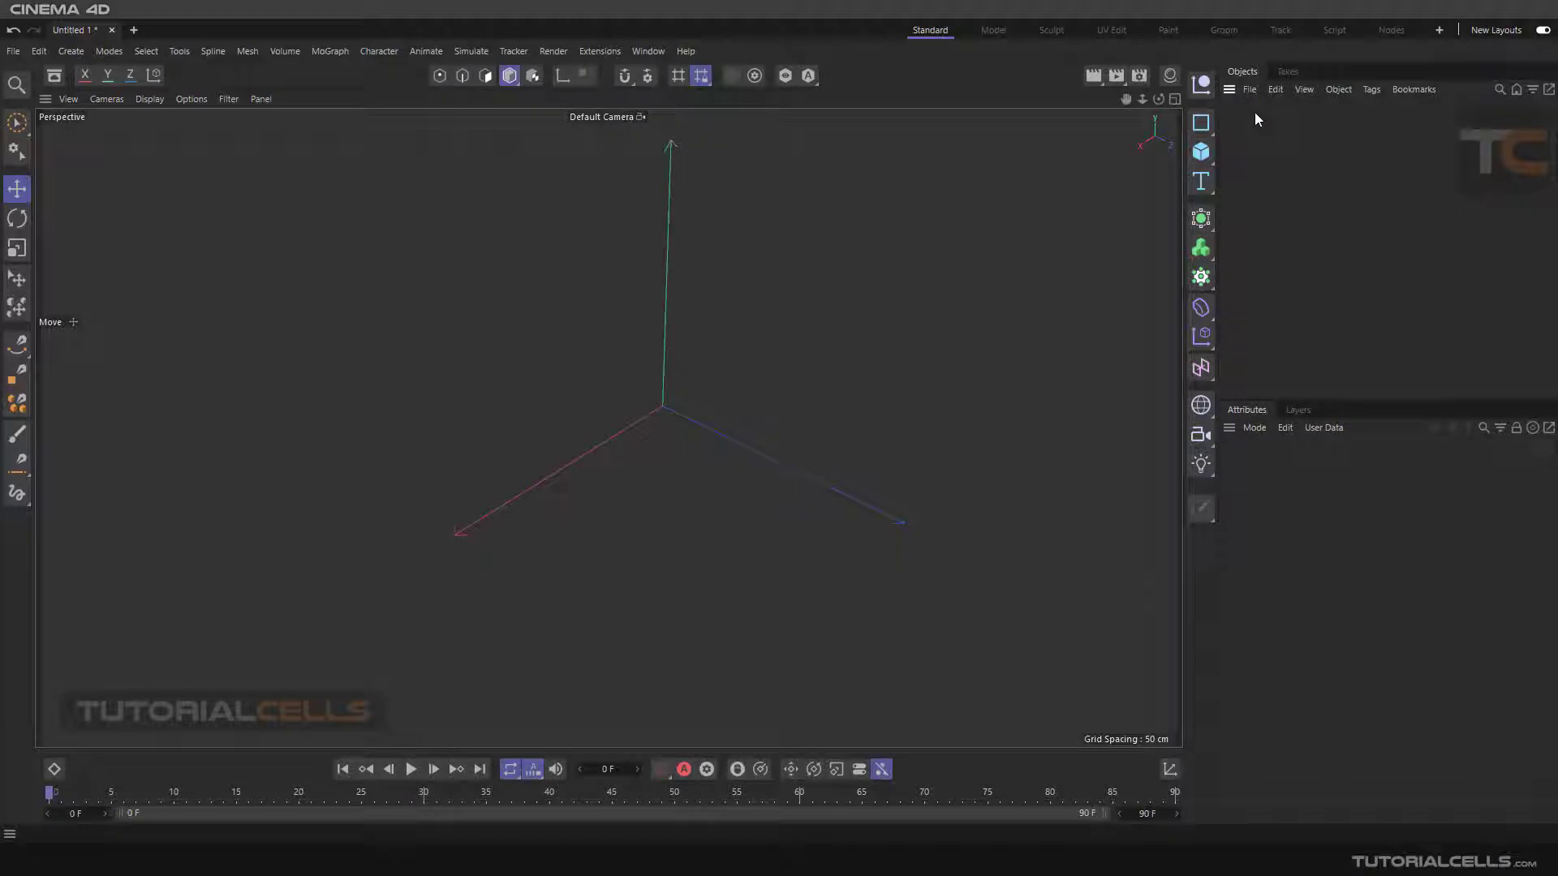
# - Add a cylinder and stretch it to a height of about 220 cm
pyautogui.click(1201, 152)
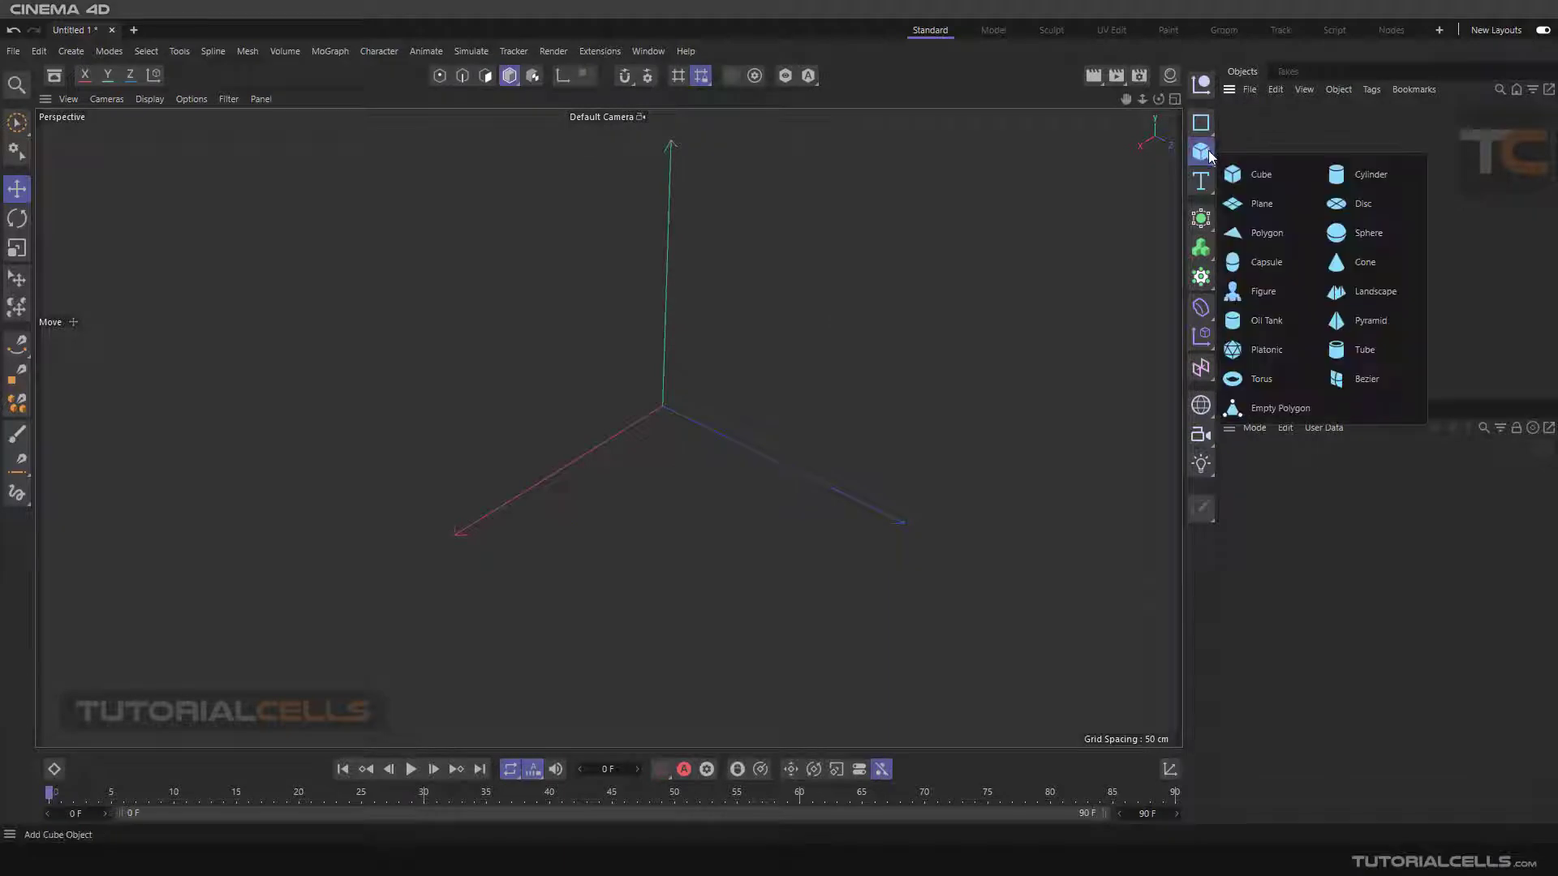
pyautogui.click(1340, 177)
pyautogui.scroll(3, 680, 341)
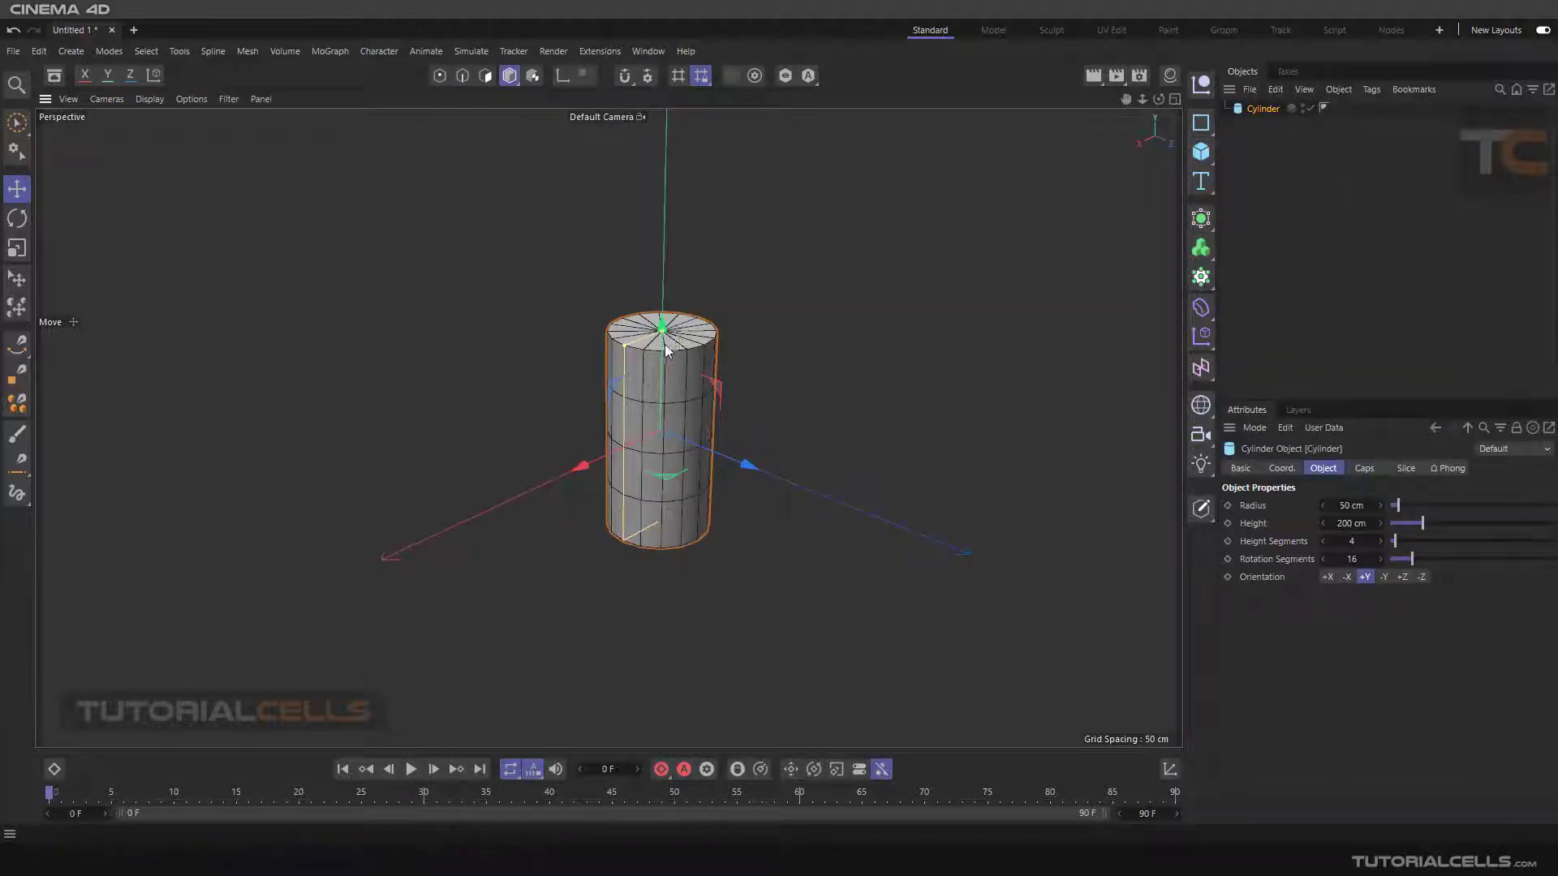
pyautogui.moveTo(665, 336); pyautogui.dragTo(672, 285)
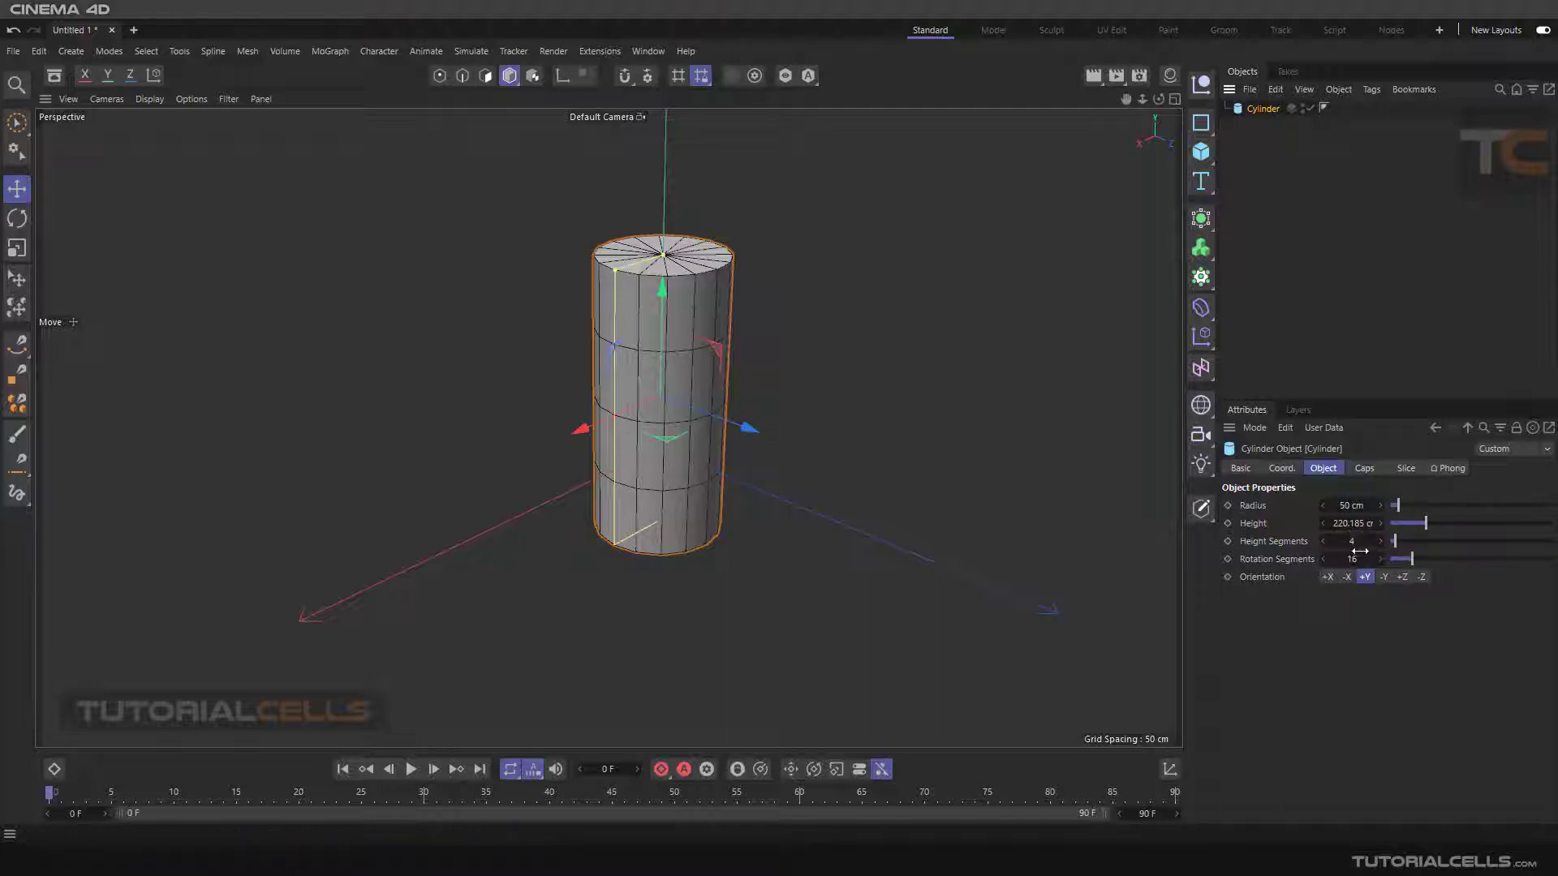
# - Raise the cylinder's mesh density to 40 height segments and 38 rotation segments
pyautogui.click(1413, 559)
pyautogui.moveTo(1413, 559); pyautogui.dragTo(1450, 559)
pyautogui.scroll(2, 727, 319)
pyautogui.scroll(1, 645, 339)
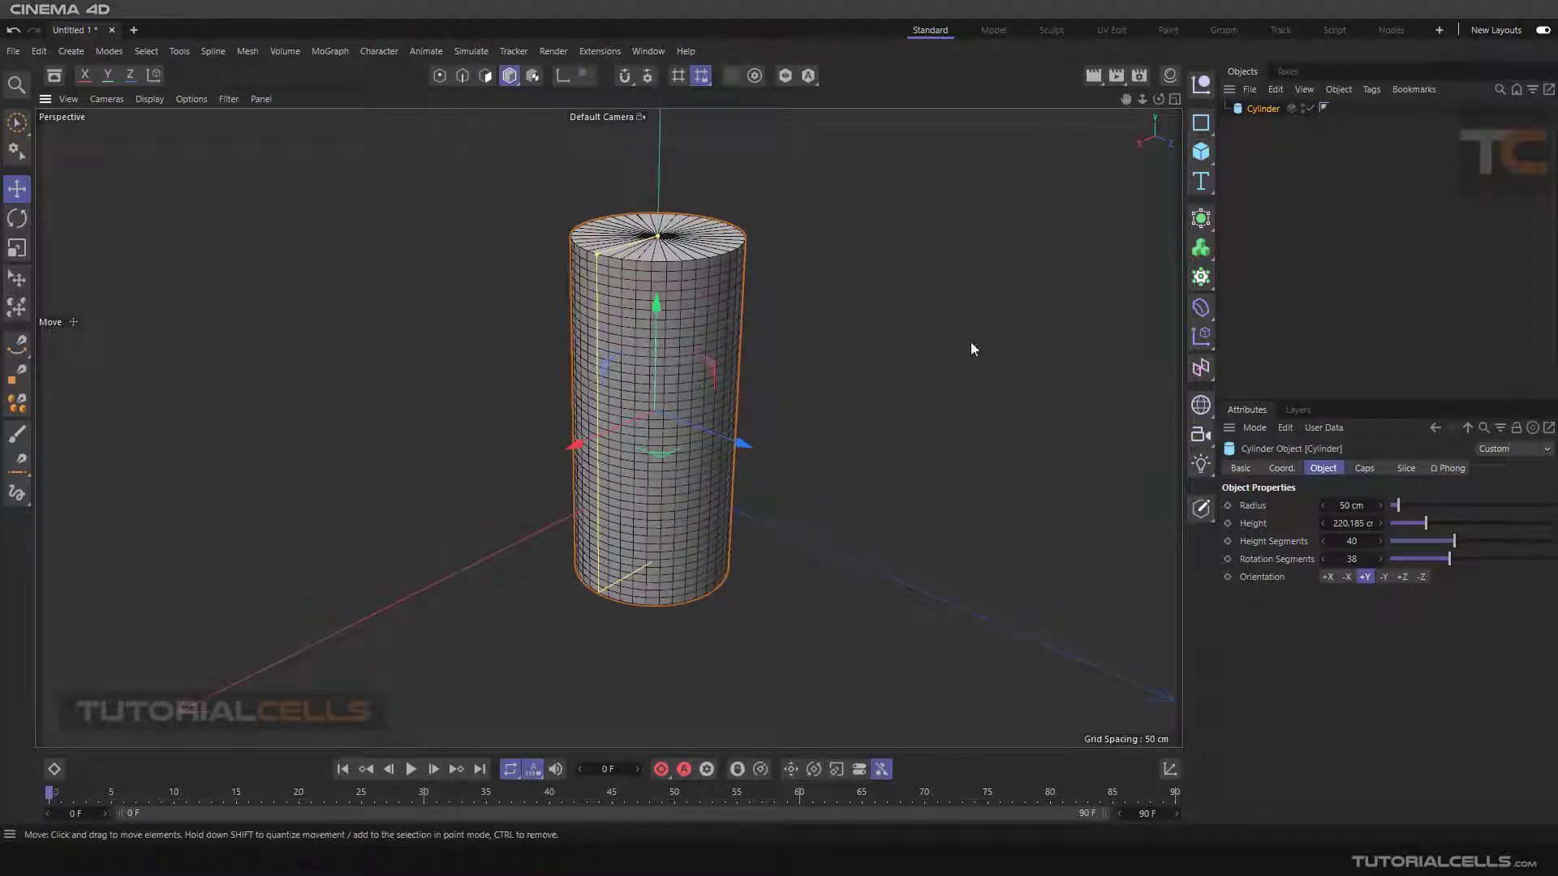
# - Add a Bulge deformer as a child of the cylinder so that it fits around it
pyautogui.click(1200, 310)
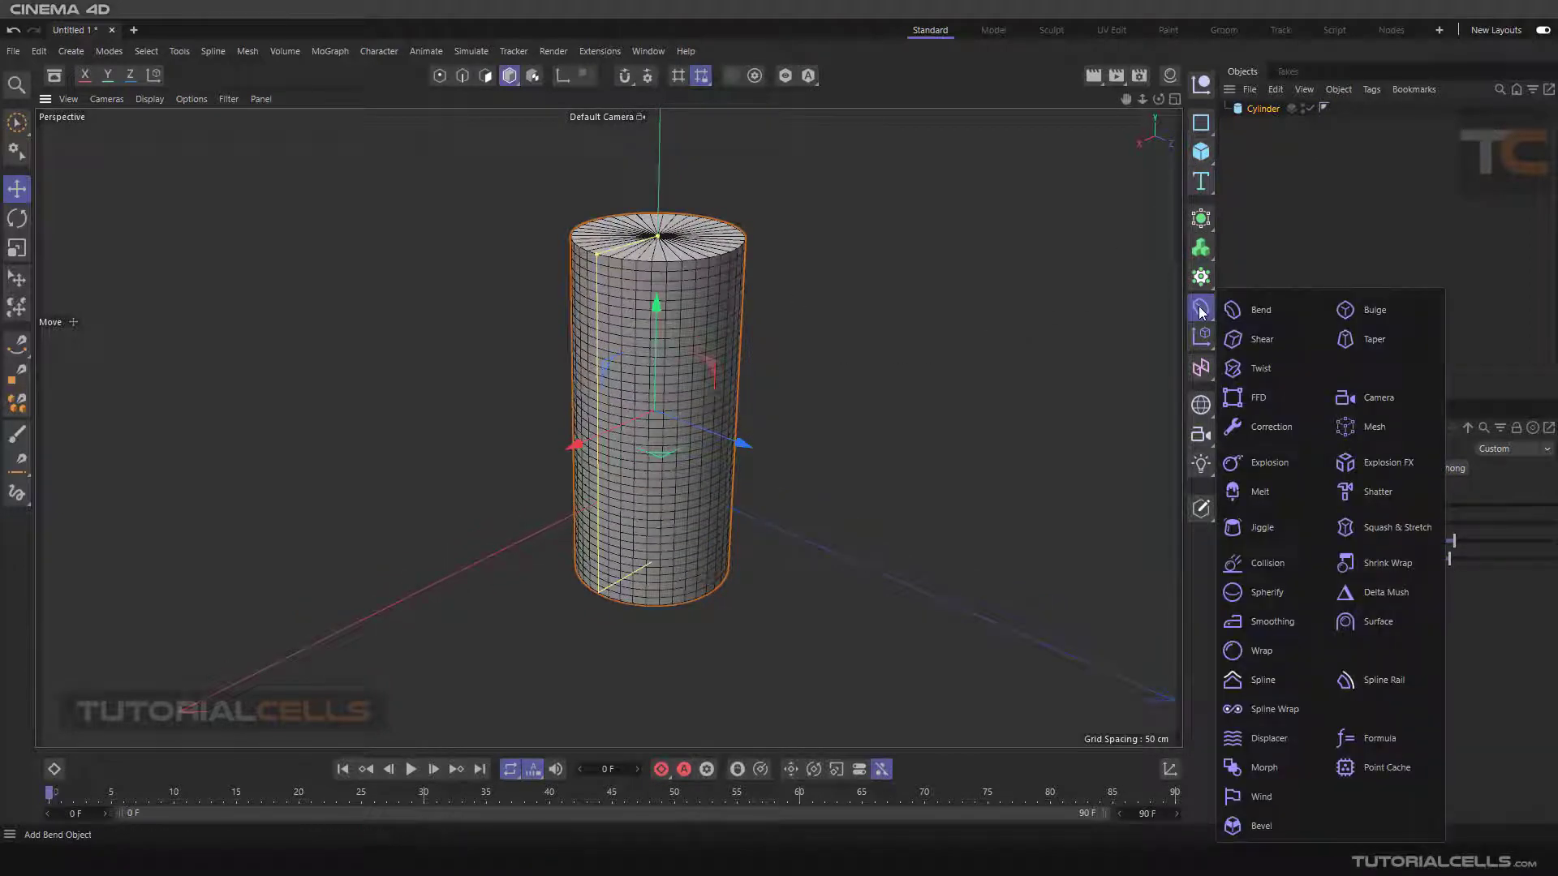
pyautogui.click(1355, 310)
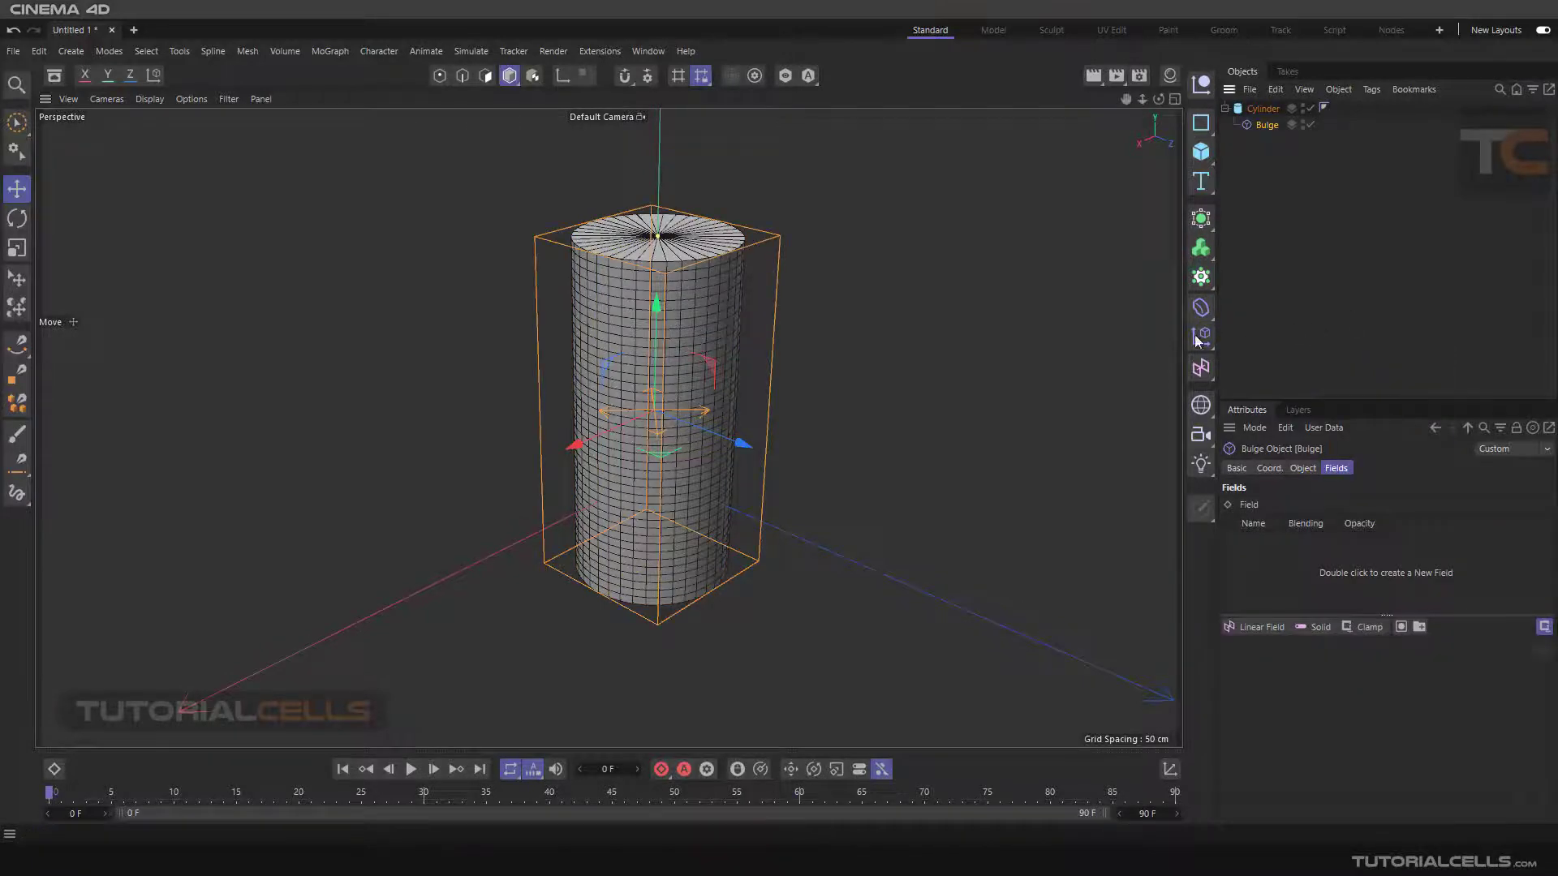
pyautogui.moveTo(898, 341)
pyautogui.keyDown('alt'); pyautogui.mouseDown()
pyautogui.moveTo(842, 337)
pyautogui.moveTo(884, 324)
pyautogui.moveTo(871, 335)
pyautogui.mouseUp(); pyautogui.keyUp('alt')
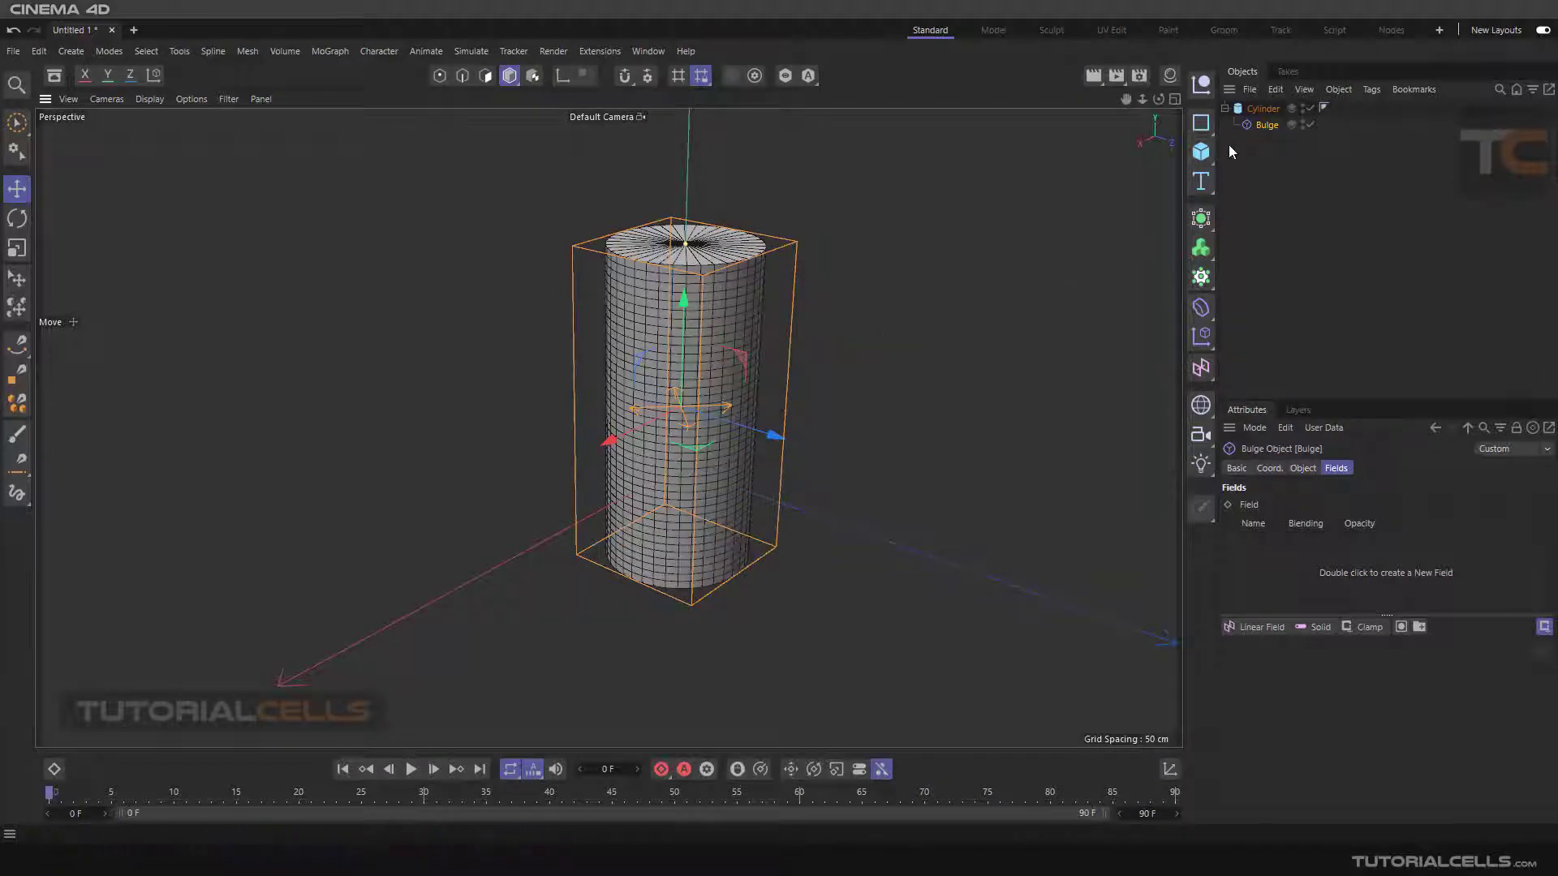
pyautogui.keyDown('alt'); pyautogui.moveTo(877, 300); pyautogui.dragTo(818, 322); pyautogui.keyUp('alt')
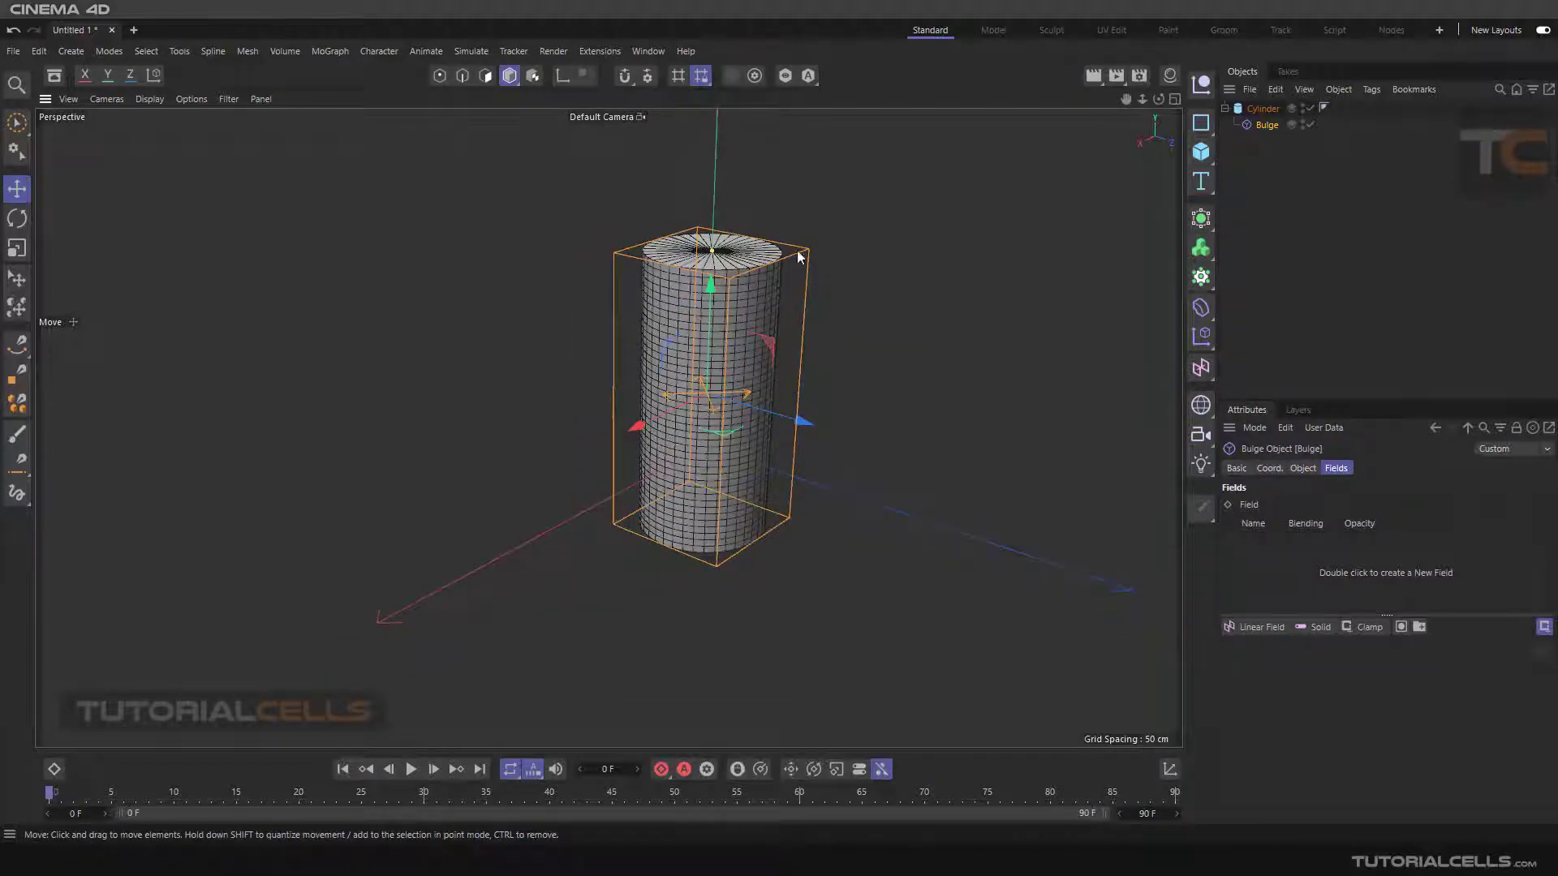
# - Compare the cylinder and its Bulge deformer, examining the deformer's object properties, size values and fields
pyautogui.click(1253, 110)
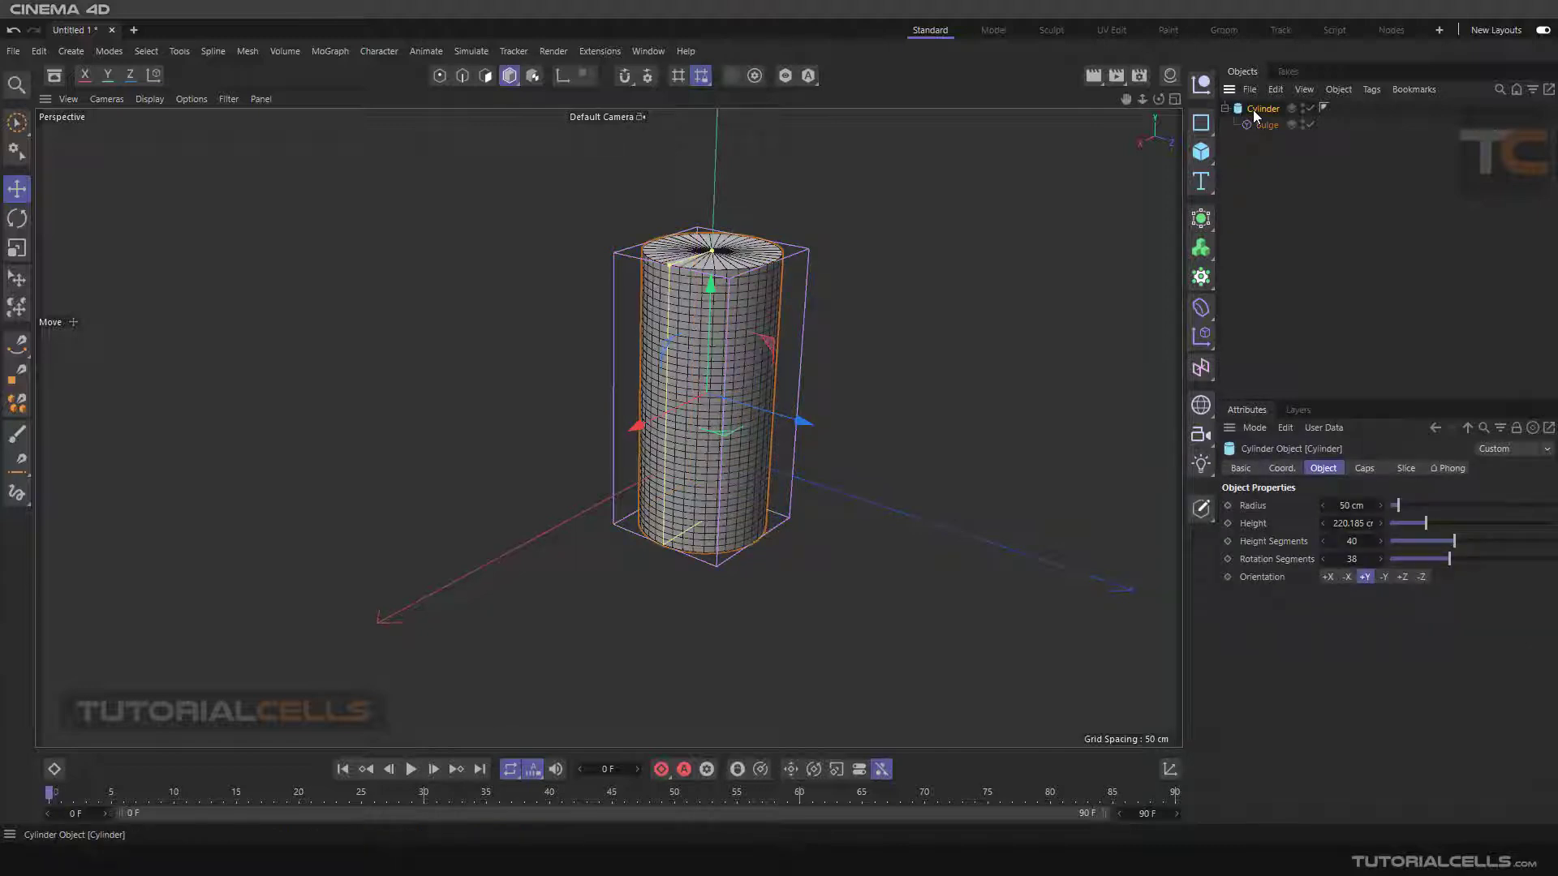
pyautogui.click(1256, 125)
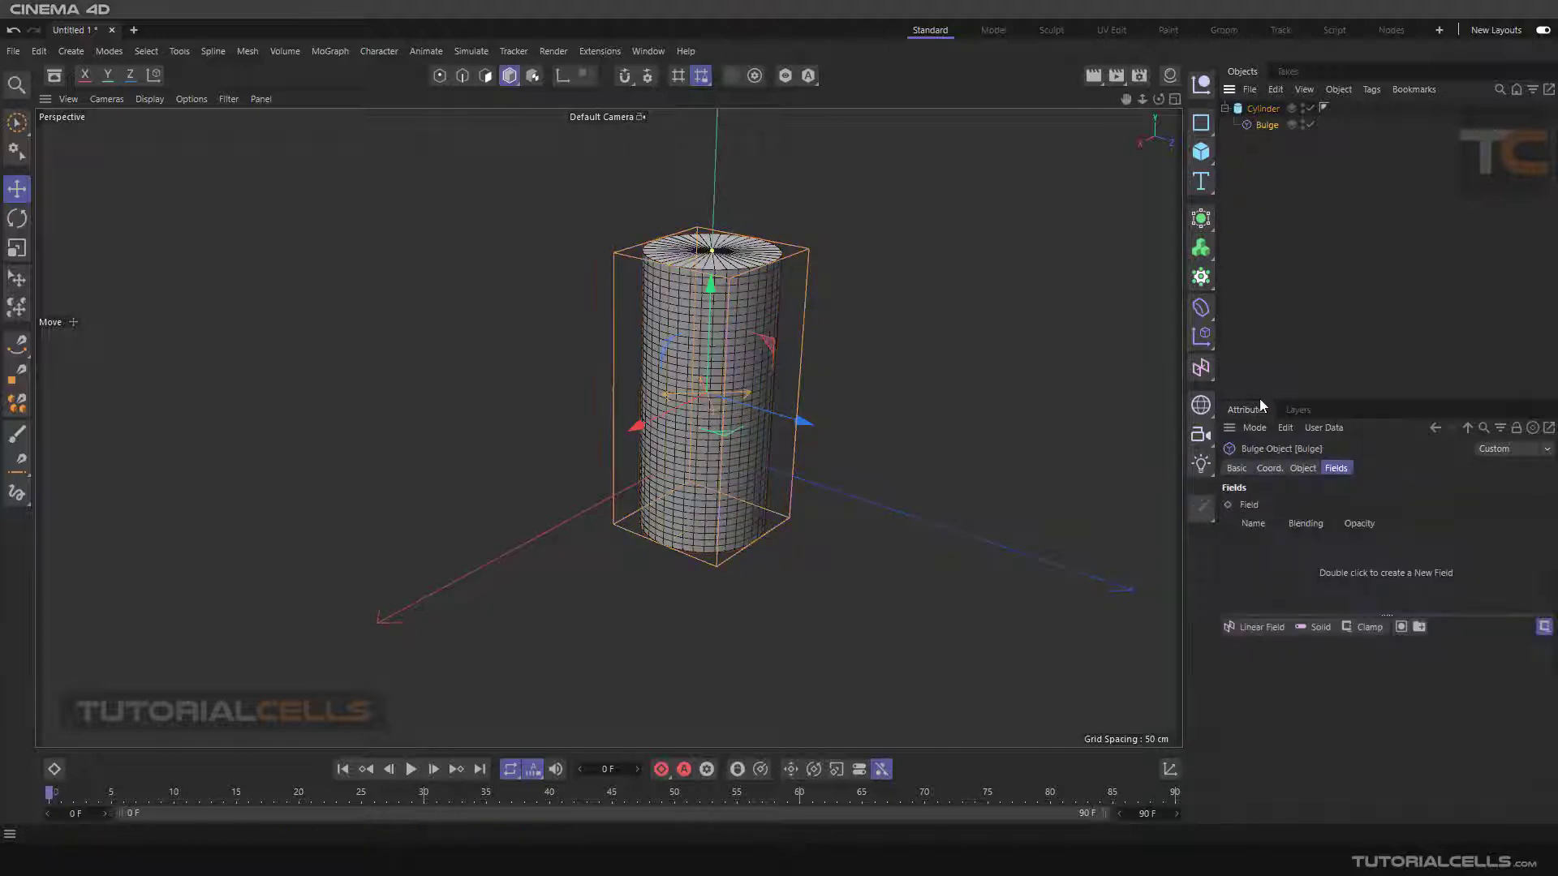
pyautogui.click(1301, 468)
pyautogui.click(1335, 469)
pyautogui.click(1303, 469)
pyautogui.moveTo(1276, 509); pyautogui.dragTo(1310, 505)
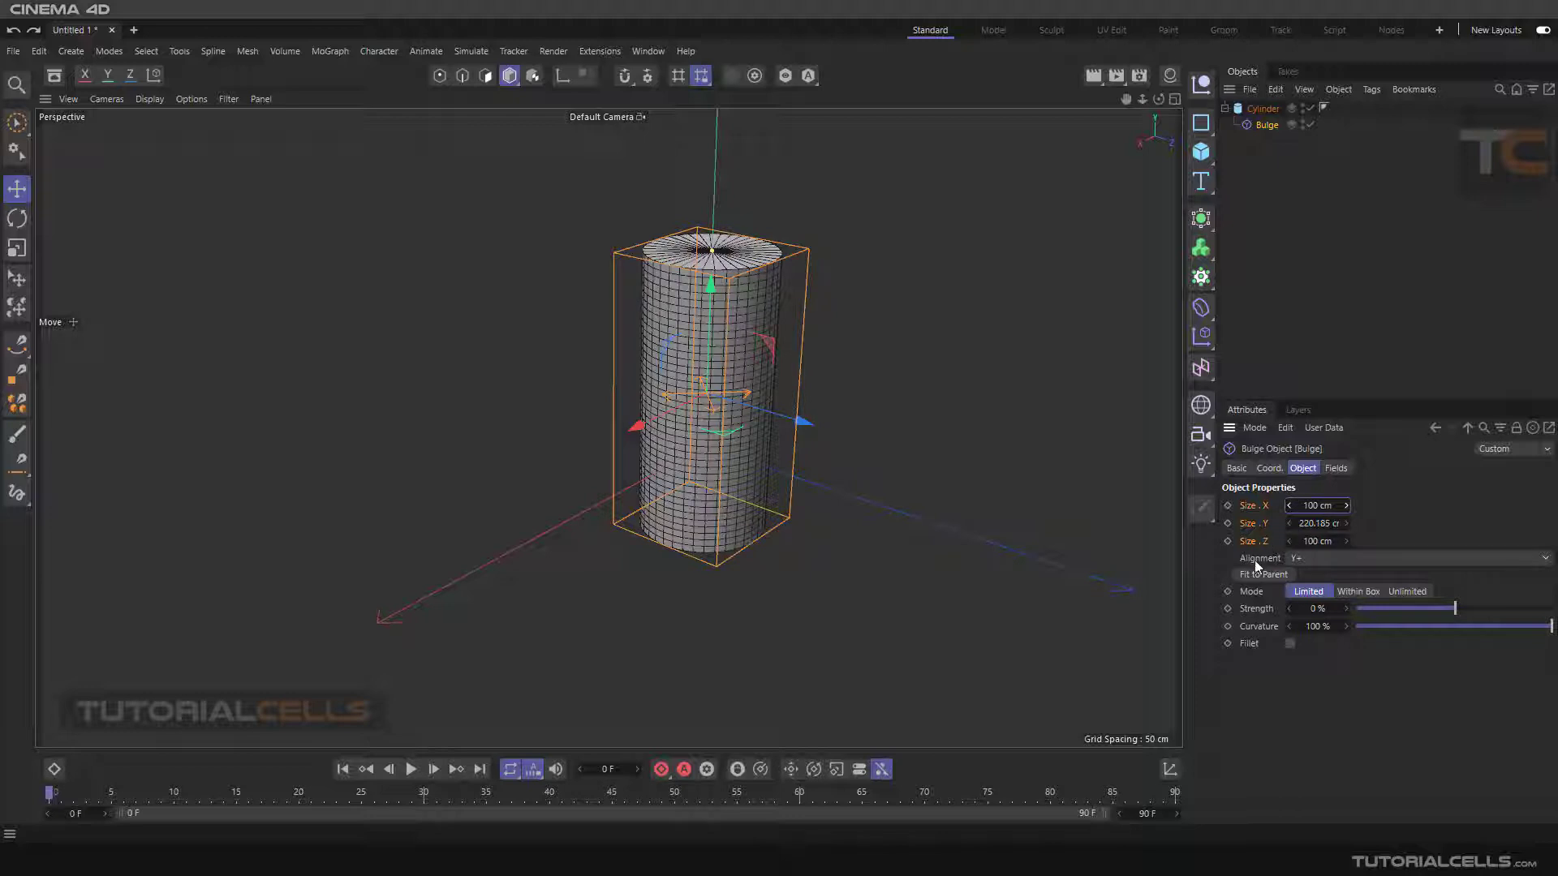
# - Delete the Bulge deformer under the cylinder and add a new one at the top level of the hierarchy
pyautogui.keyDown('alt'); pyautogui.moveTo(1136, 487); pyautogui.dragTo(925, 425); pyautogui.keyUp('alt')
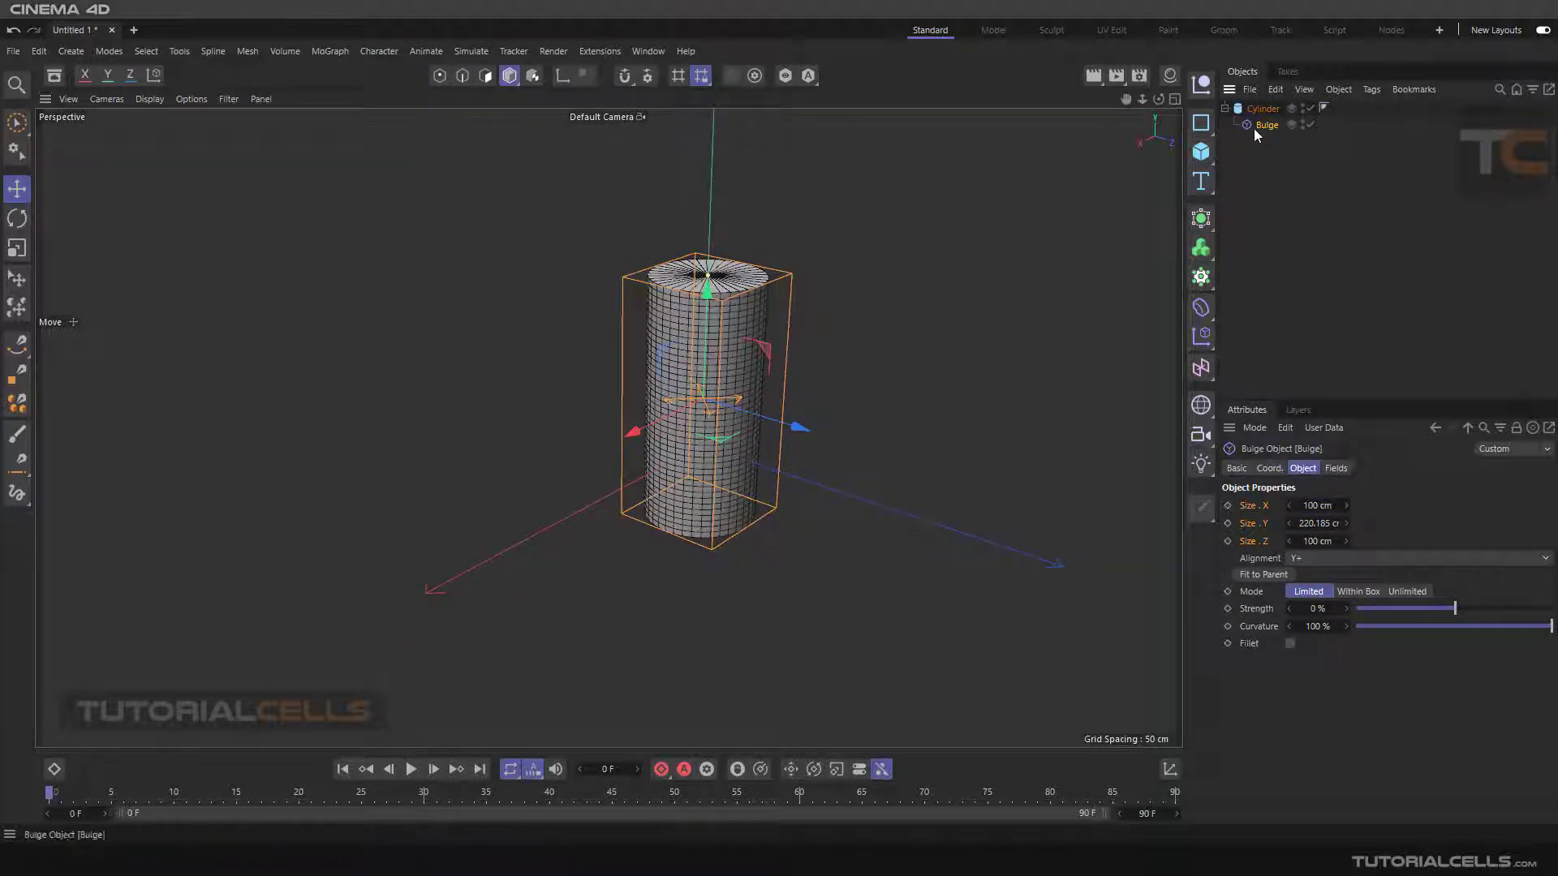
pyautogui.press('Delete')
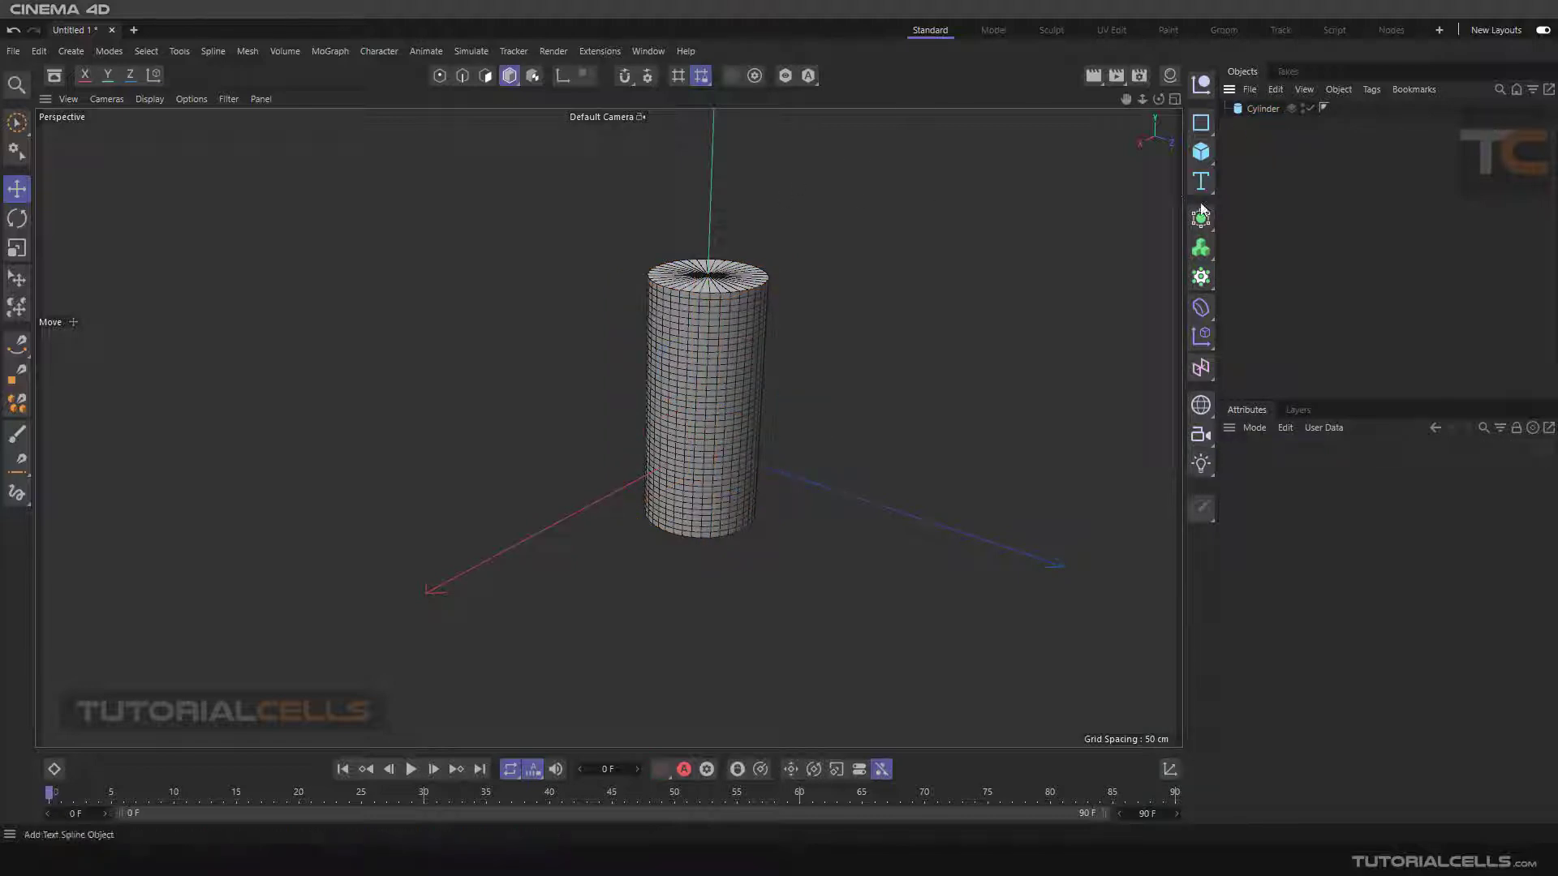
pyautogui.click(1200, 309)
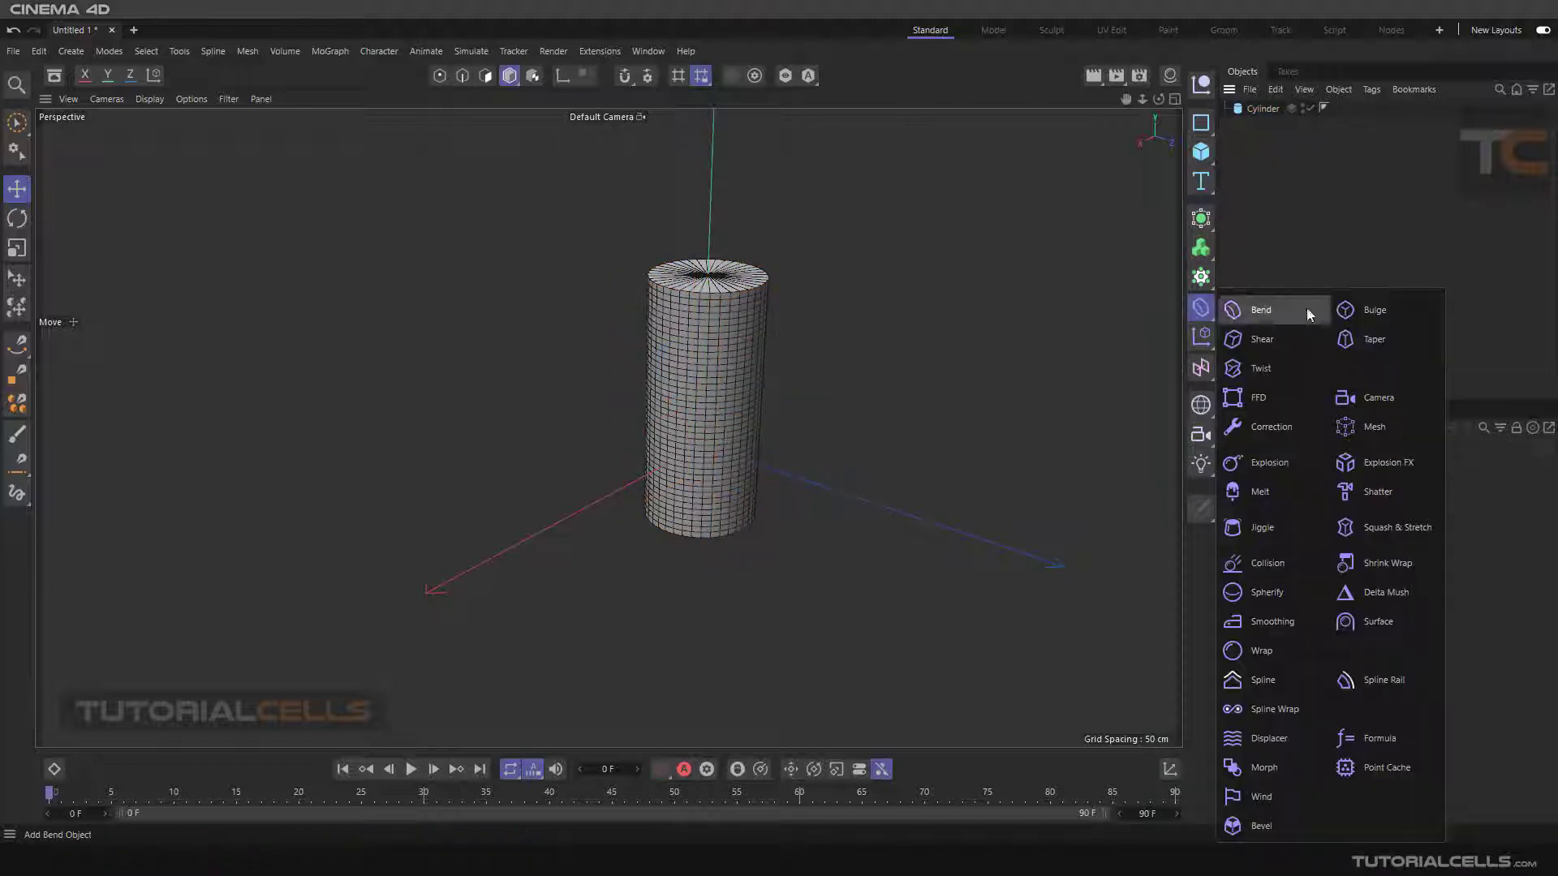
pyautogui.click(1356, 311)
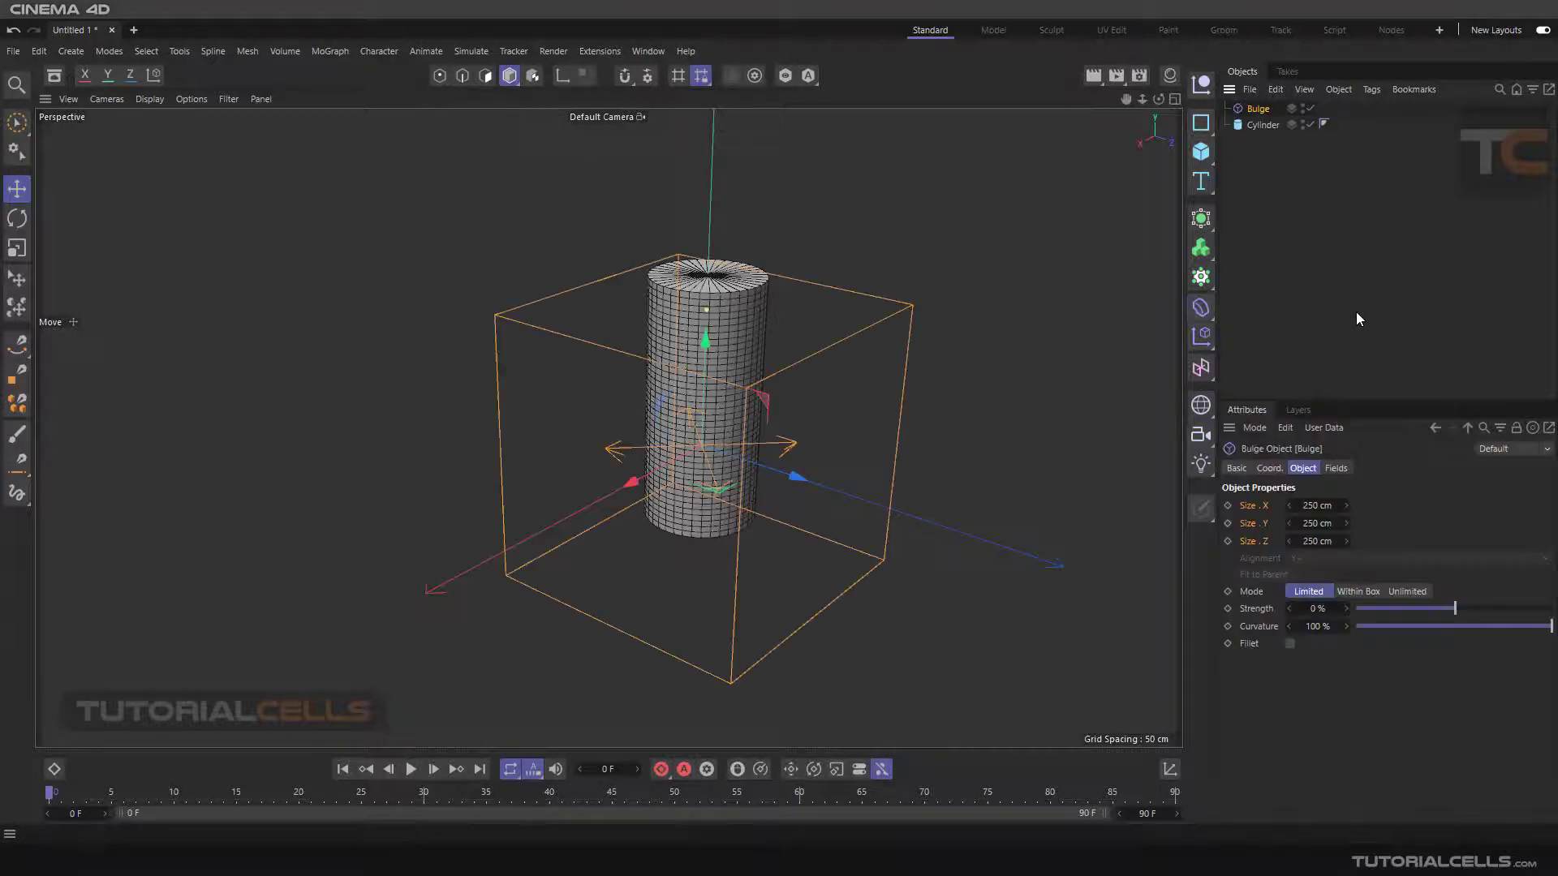
pyautogui.scroll(-5, 689, 292)
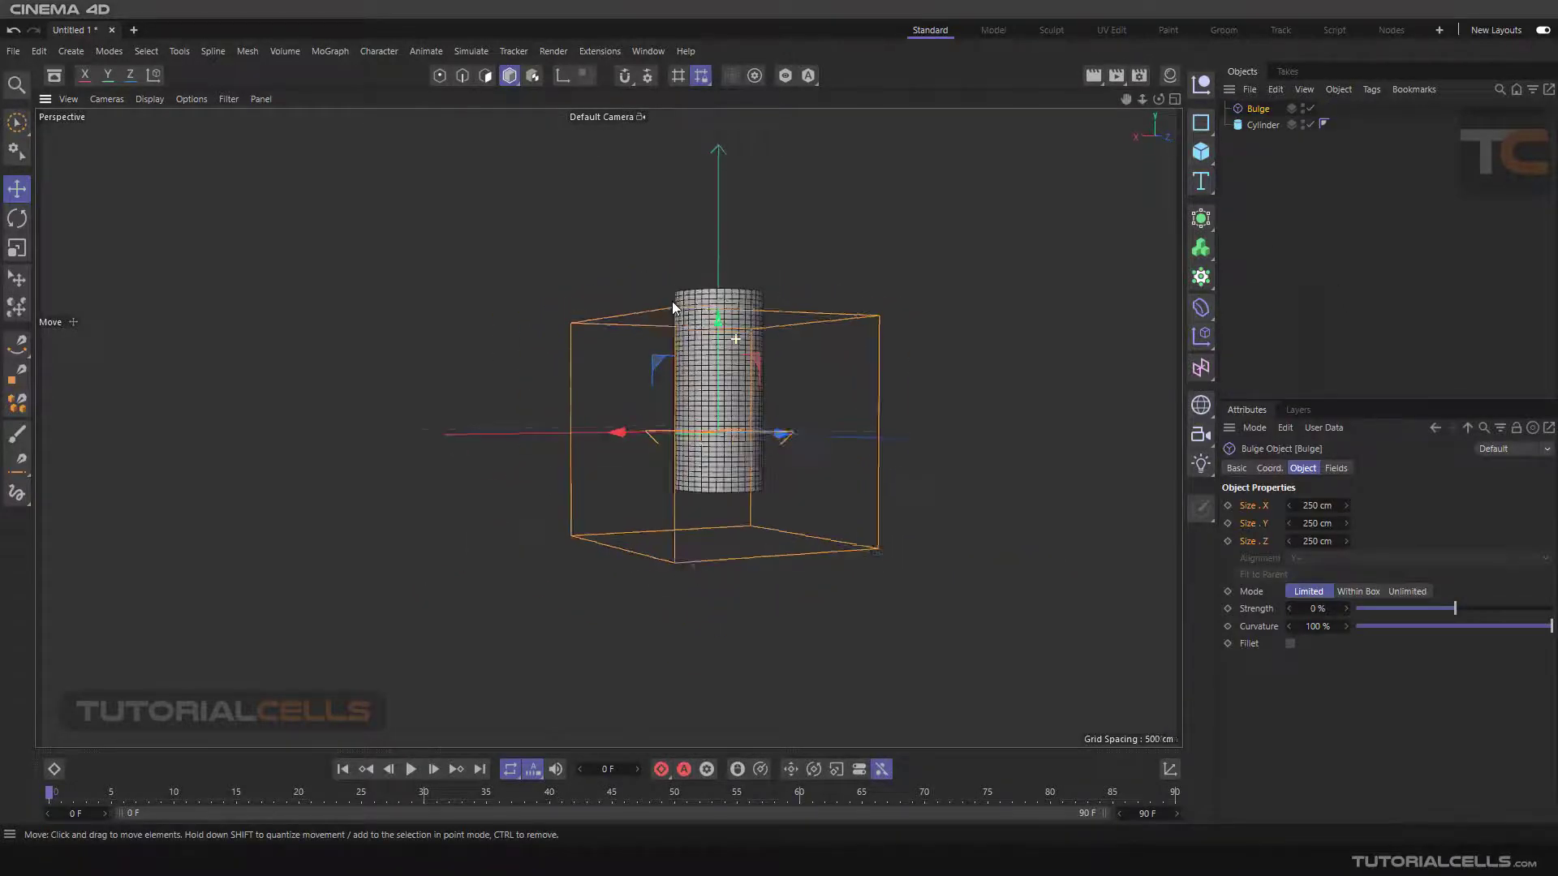
pyautogui.keyDown('alt'); pyautogui.moveTo(708, 325); pyautogui.dragTo(577, 314); pyautogui.keyUp('alt')
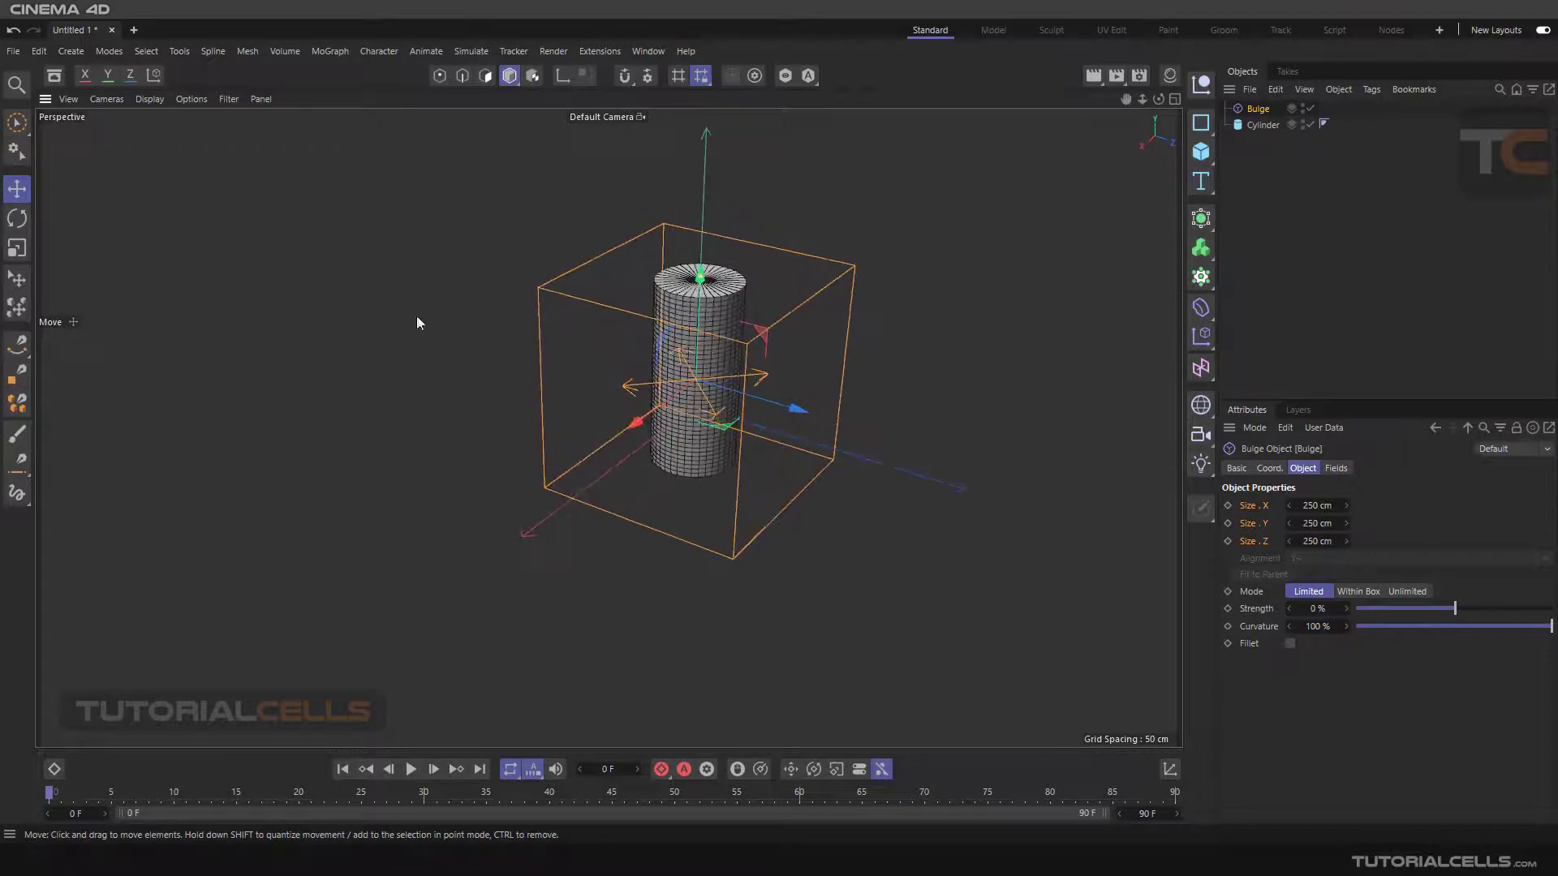
# - Scale the Bulge deformer's cage down uniformly to about 134.5 cm per side
pyautogui.click(16, 248)
pyautogui.moveTo(387, 270); pyautogui.dragTo(215, 435)
pyautogui.keyDown('alt'); pyautogui.moveTo(629, 425); pyautogui.dragTo(706, 347); pyautogui.keyUp('alt')
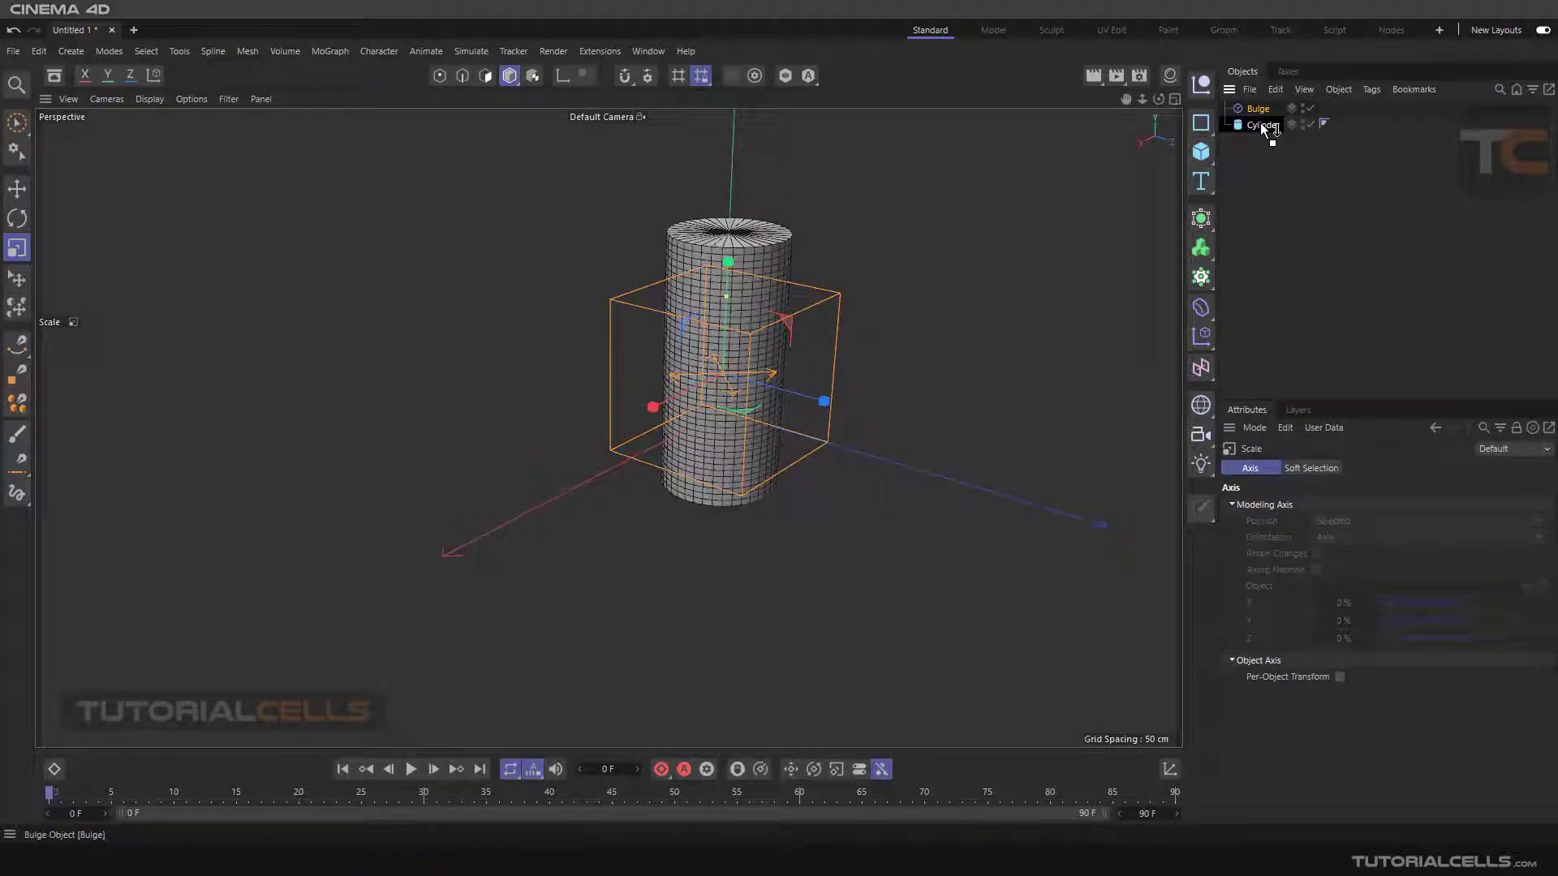
# - Make the Bulge deformer a child of the cylinder and fit its cage to the parent
pyautogui.moveTo(1262, 124); pyautogui.dragTo(1262, 124)
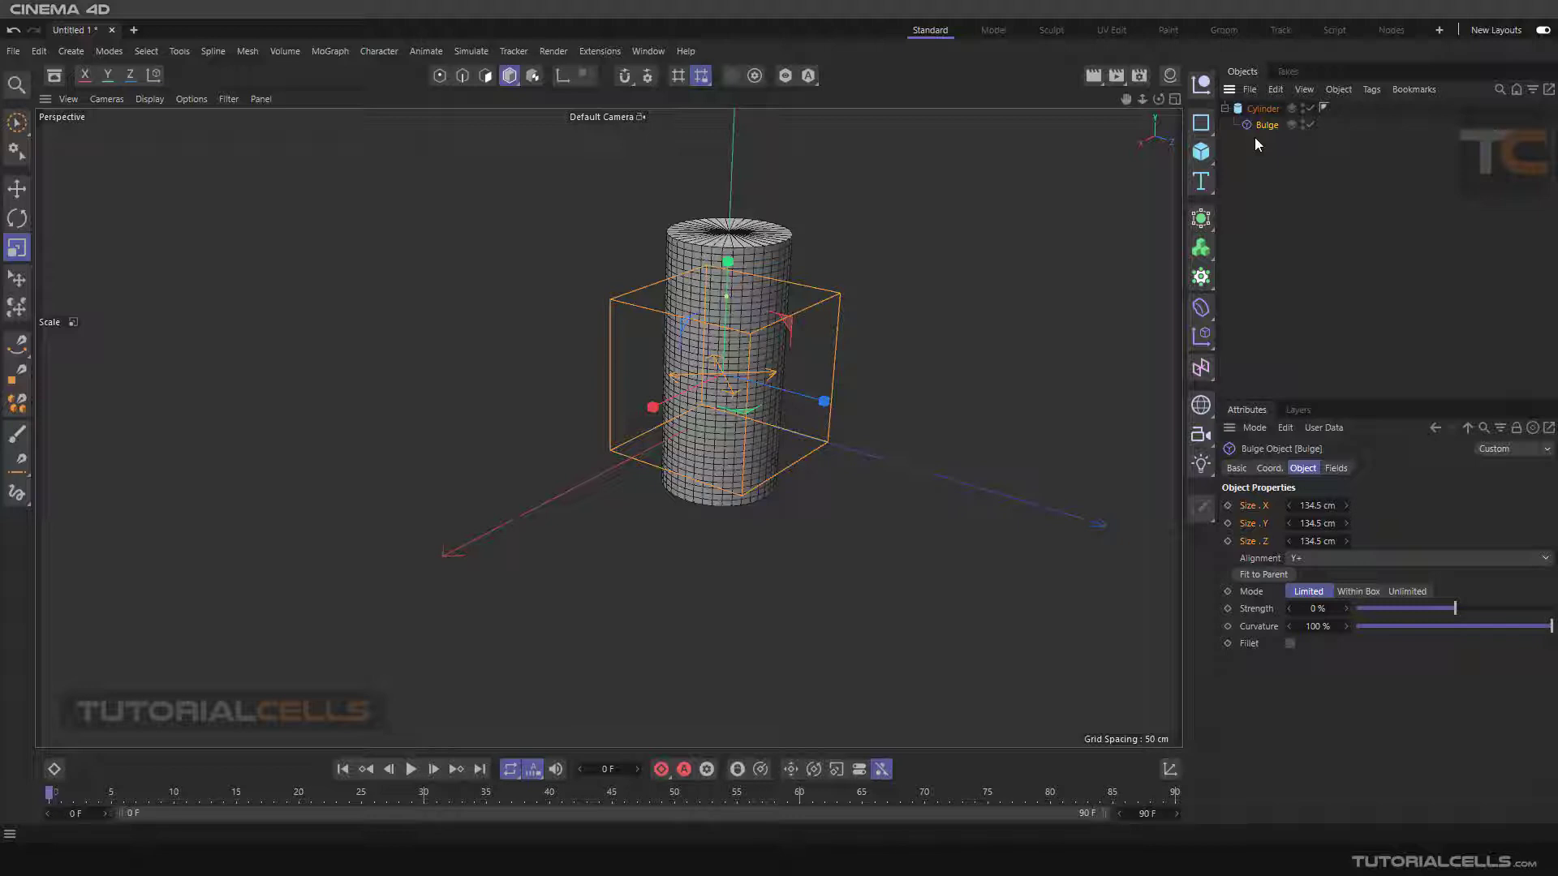
pyautogui.click(1267, 573)
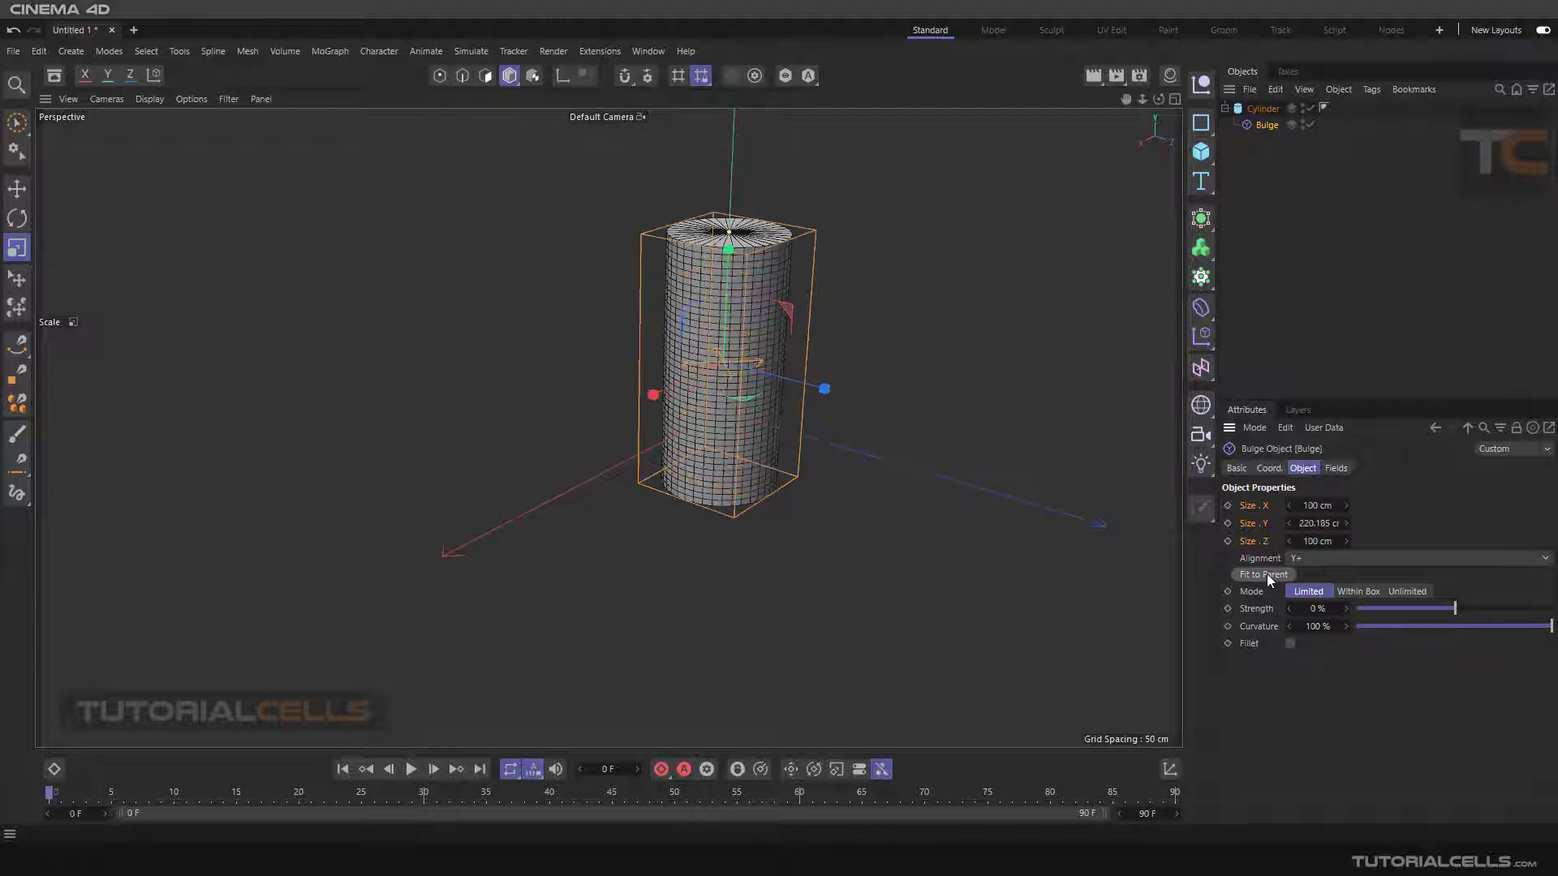
# - Undo the fitting of the Bulge cage and fit it to the parent cylinder again
pyautogui.hotkey('ctrl', 'z')
pyautogui.hotkey('ctrl', 'z')
pyautogui.hotkey('ctrl', 'z')
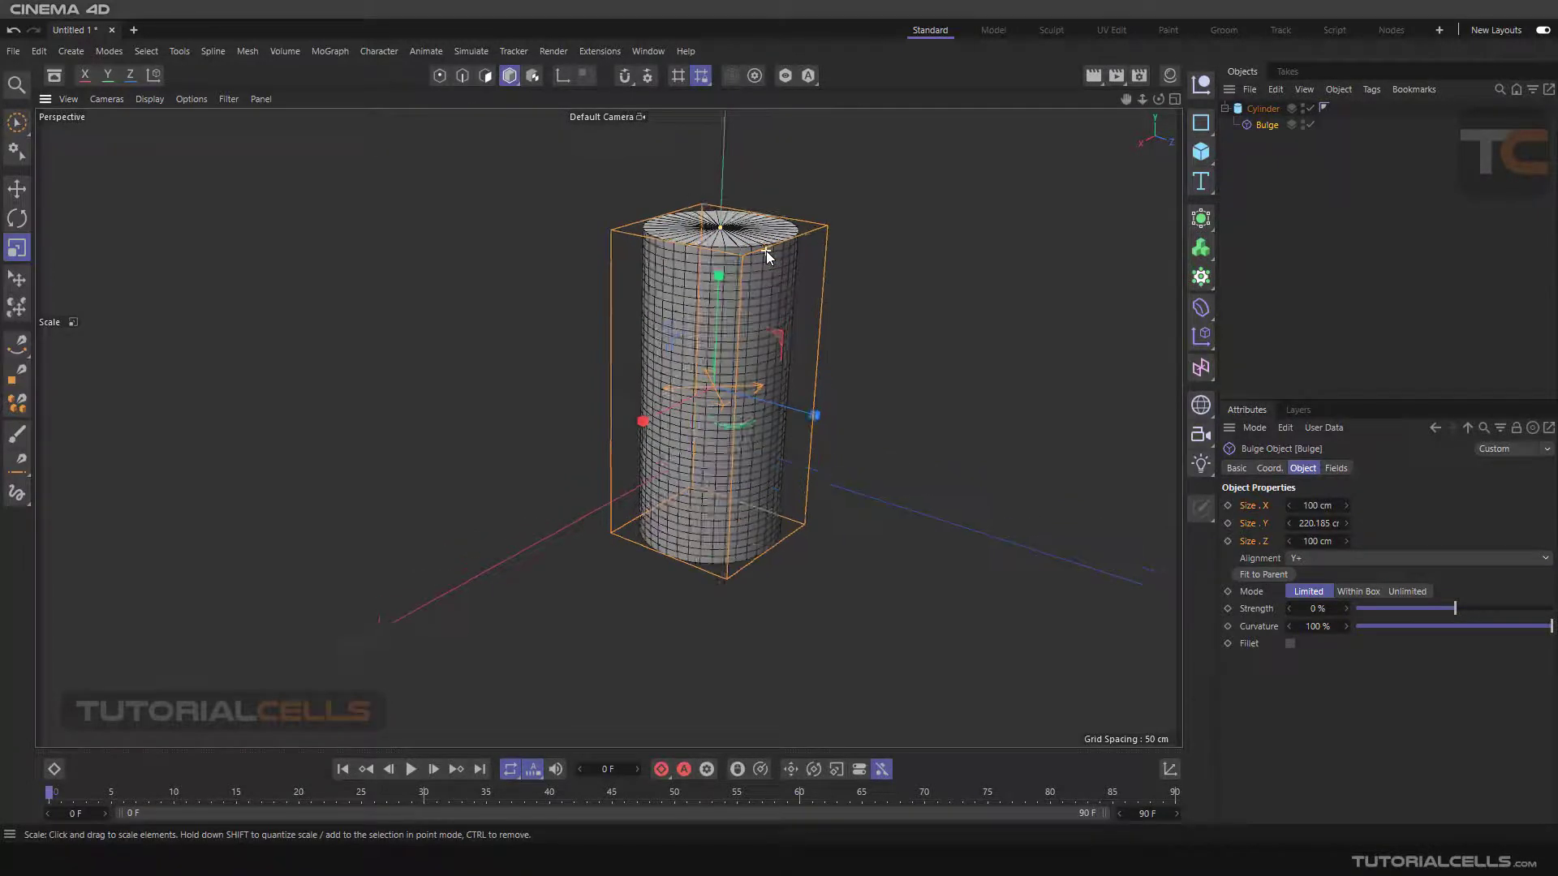
pyautogui.hotkey('ctrl', 'z')
pyautogui.hotkey('ctrl', 'z')
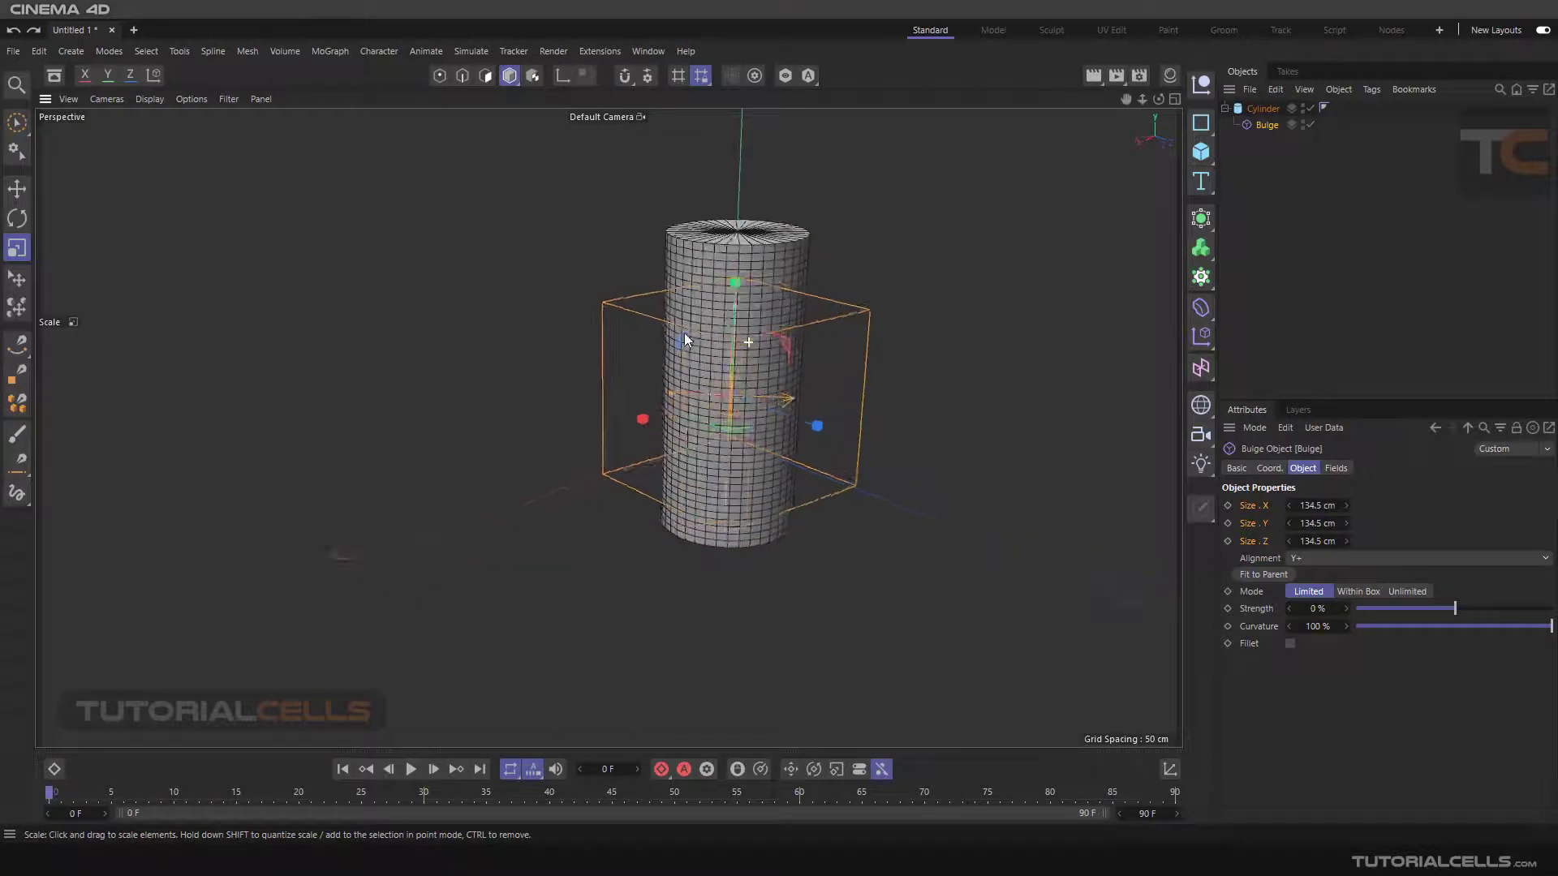
pyautogui.click(1250, 579)
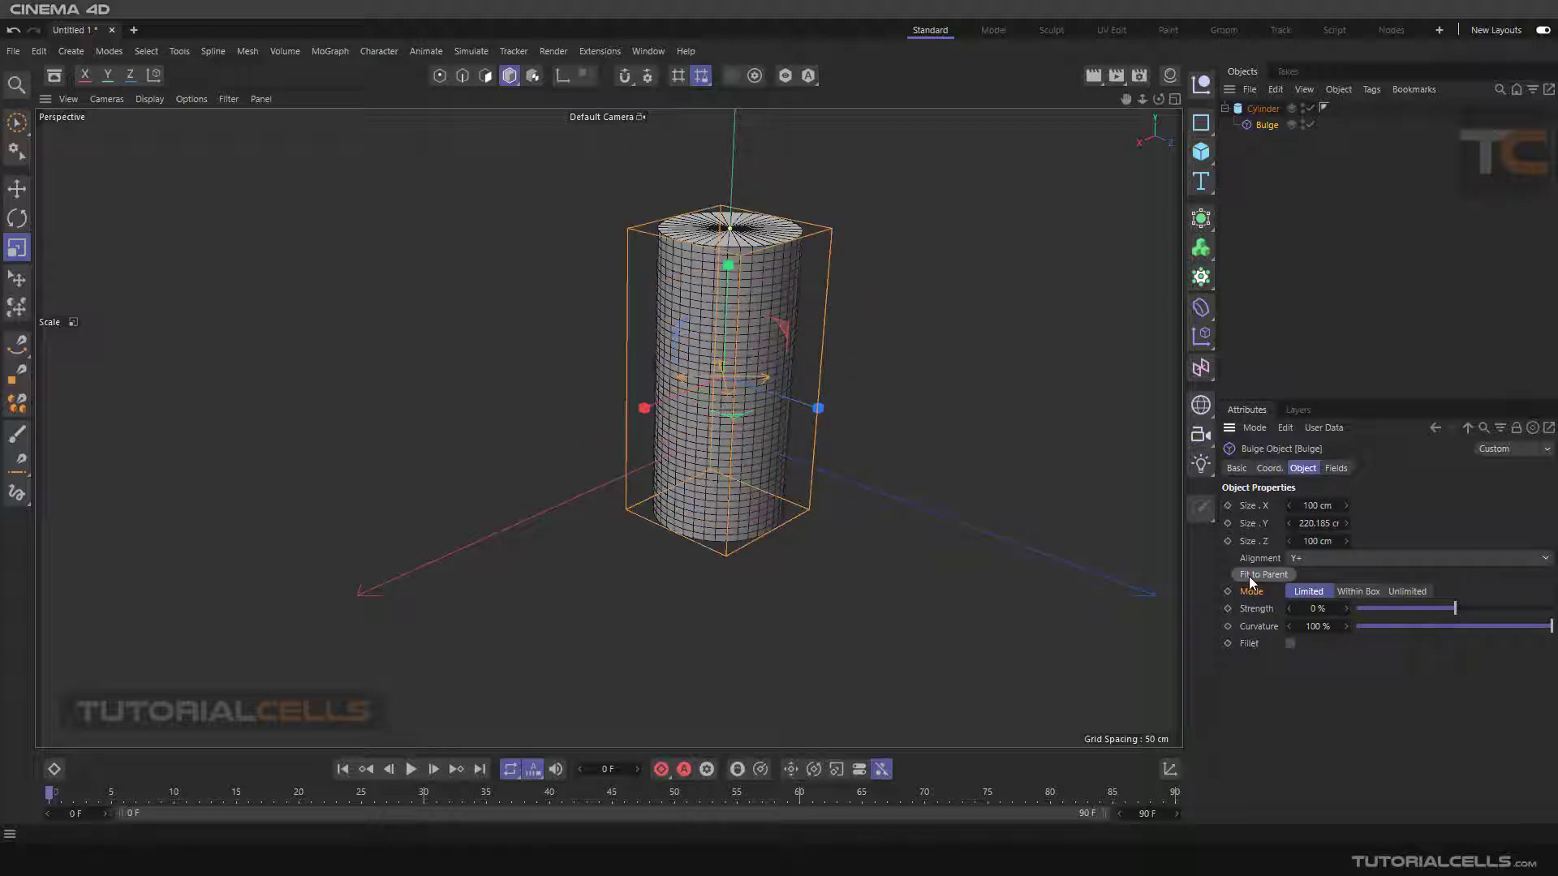
# - Set the Bulge's strength to -51 % and try its curvature at 0 % before returning it to 99 %
pyautogui.click(1255, 611)
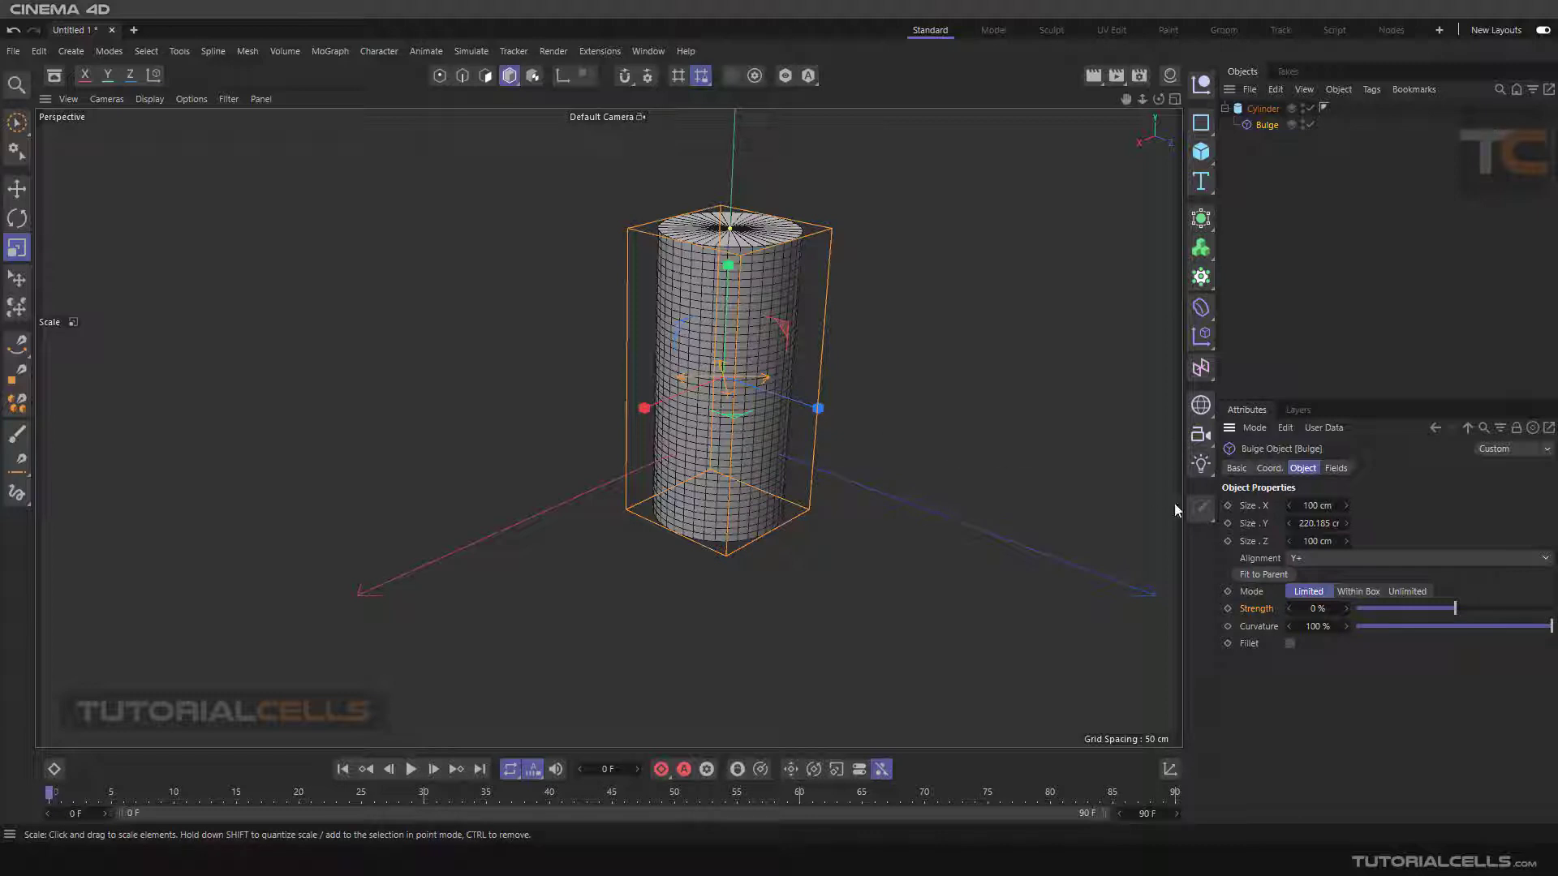
pyautogui.moveTo(1450, 610); pyautogui.dragTo(1401, 593)
pyautogui.scroll(2, 865, 343)
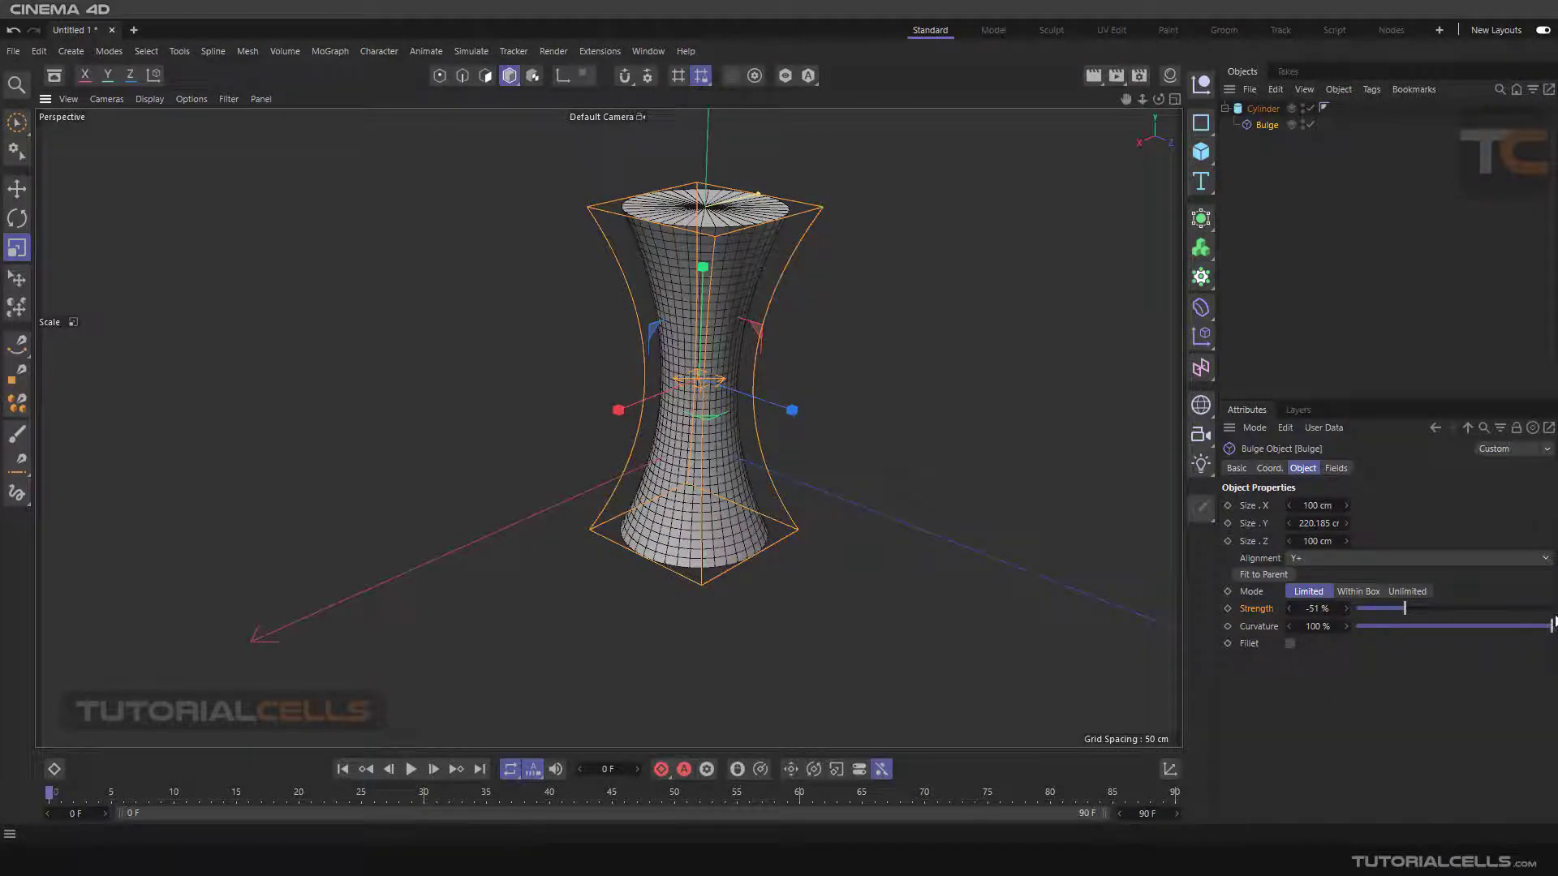
pyautogui.moveTo(1551, 626); pyautogui.dragTo(1225, 634)
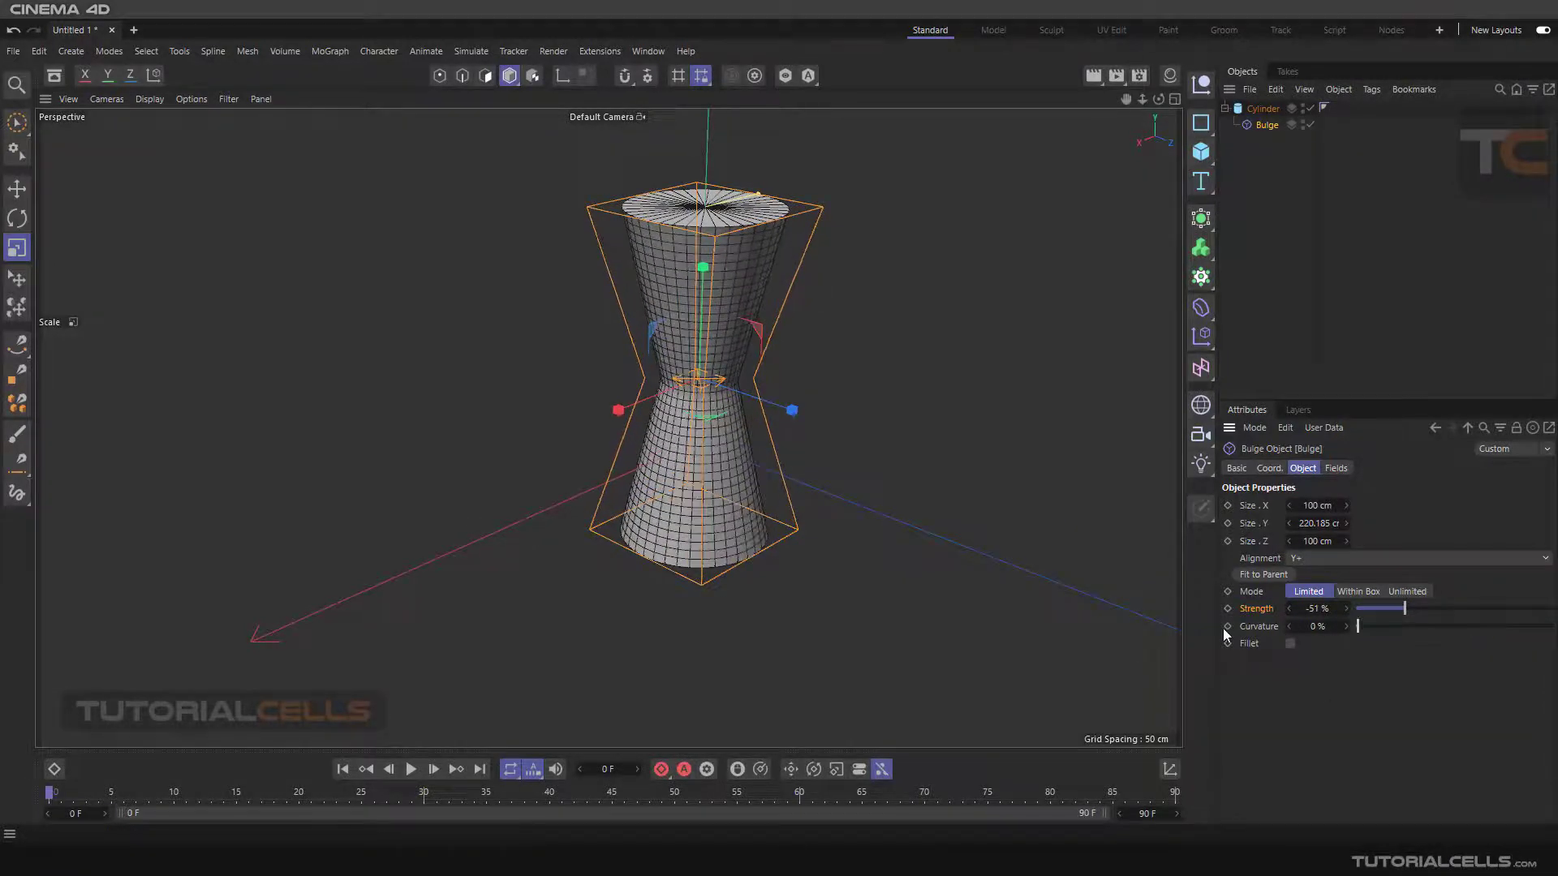
pyautogui.moveTo(1325, 630); pyautogui.dragTo(1551, 627)
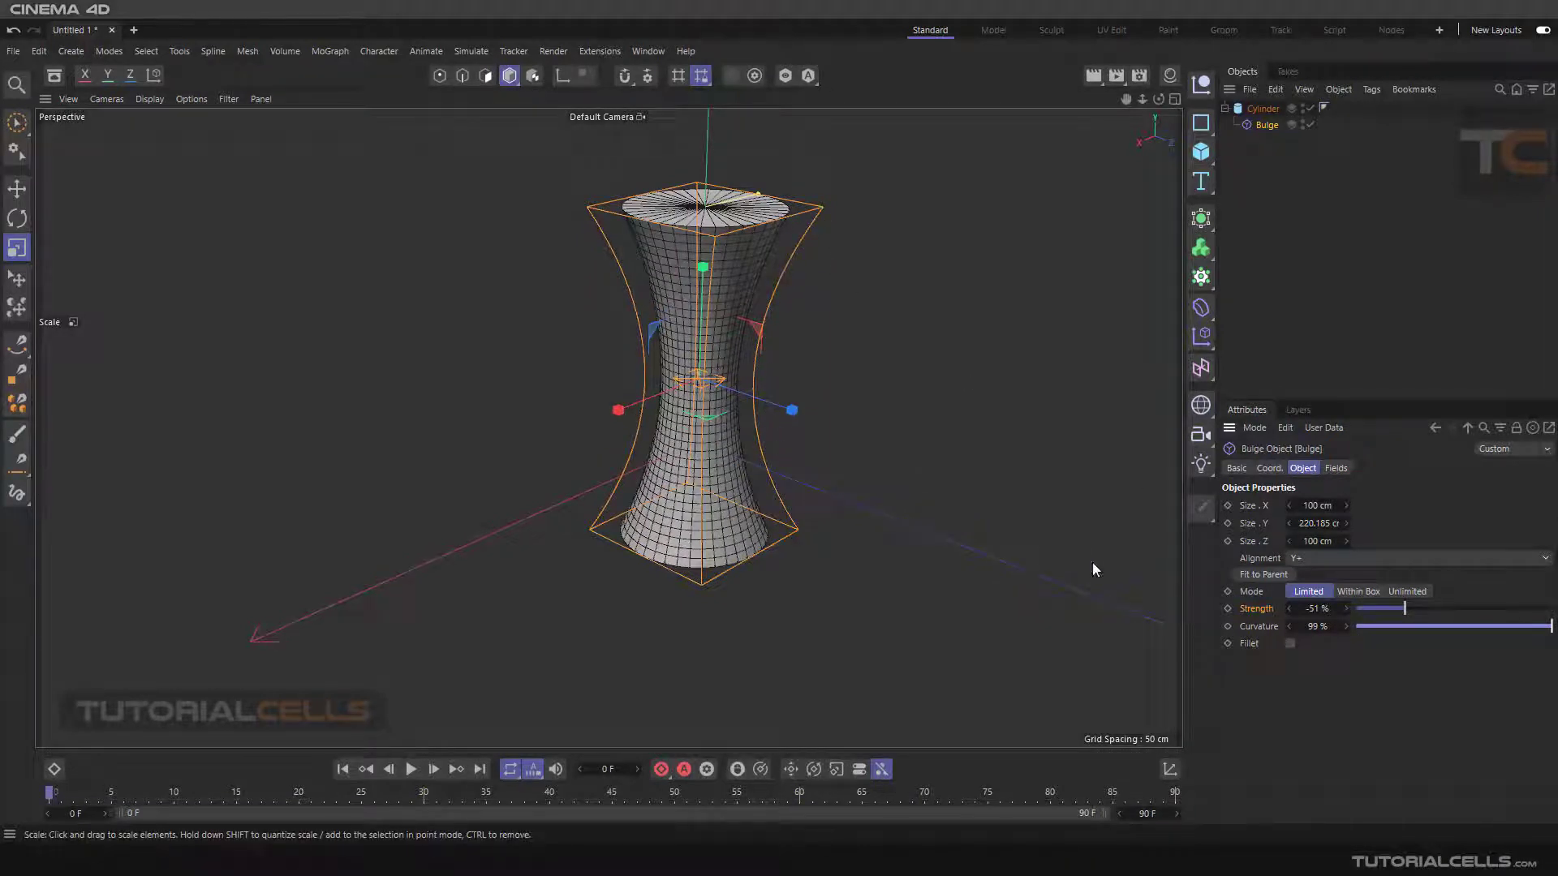
# - Enable the Bulge's Fillet option and toggle the deformer off and on to compare the cylinder's shape
pyautogui.click(1290, 645)
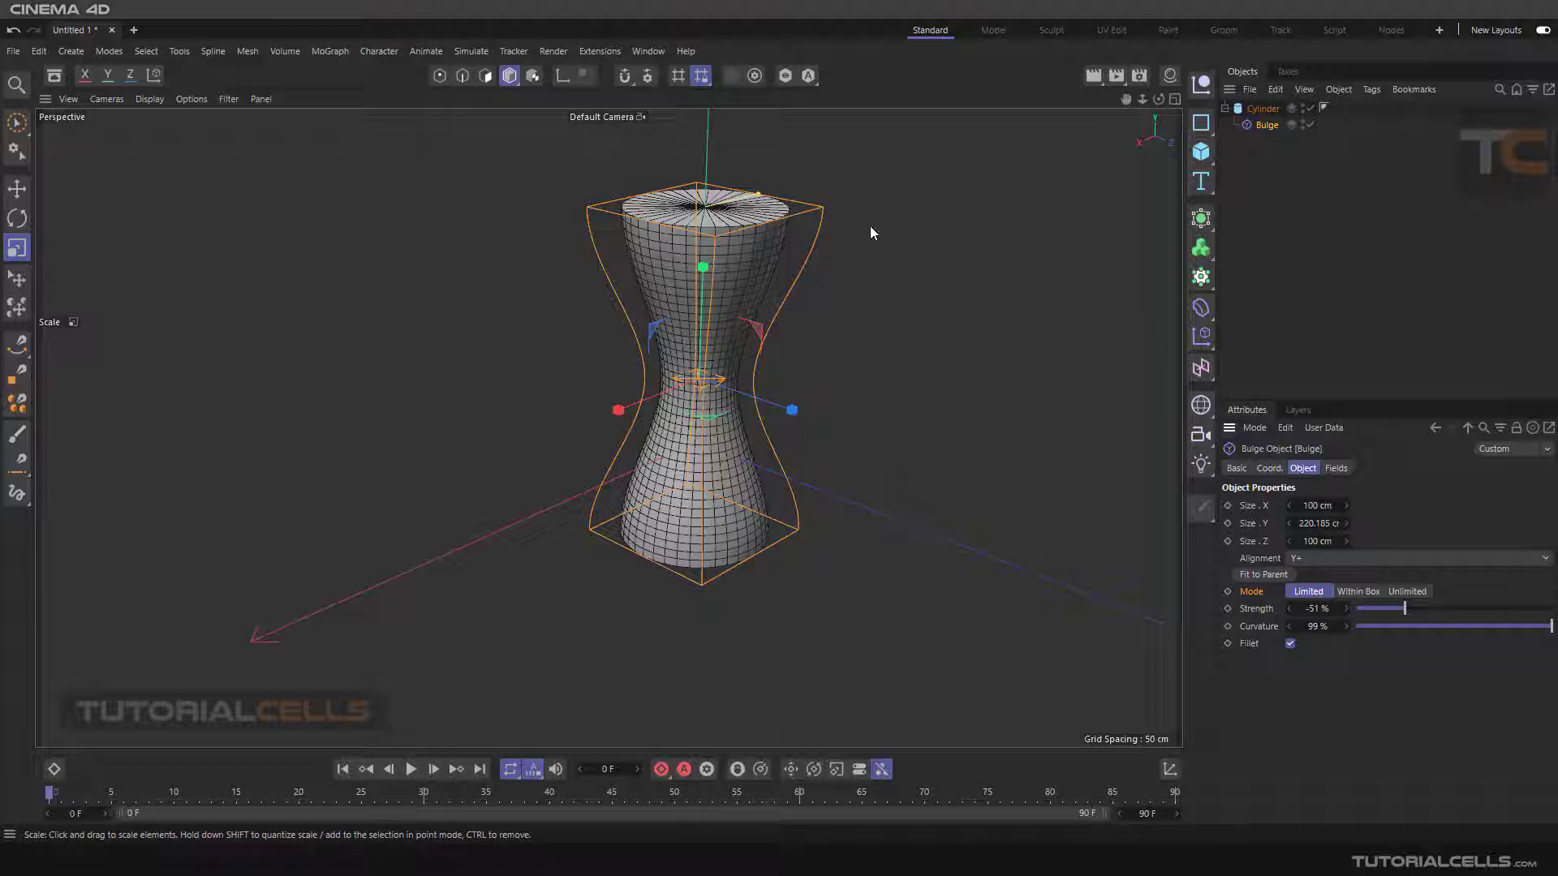
pyautogui.click(1311, 126)
pyautogui.click(1311, 126)
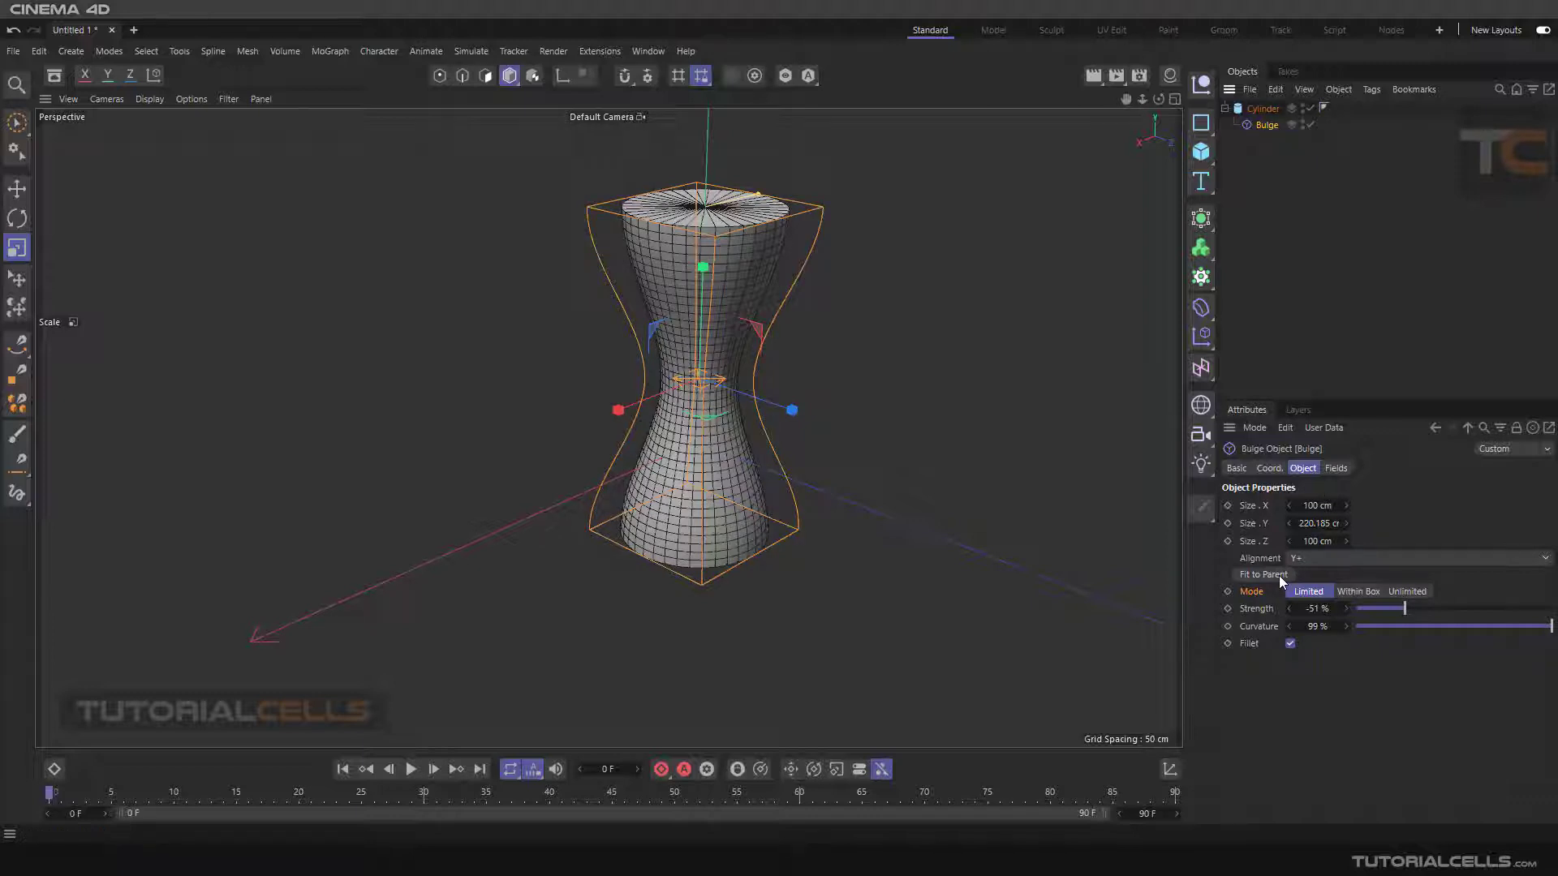
# - Reset the Bulge's strength to 0 %, step it up to 1 %, and set its curvature to 100 %
pyautogui.rightClick(1316, 610)
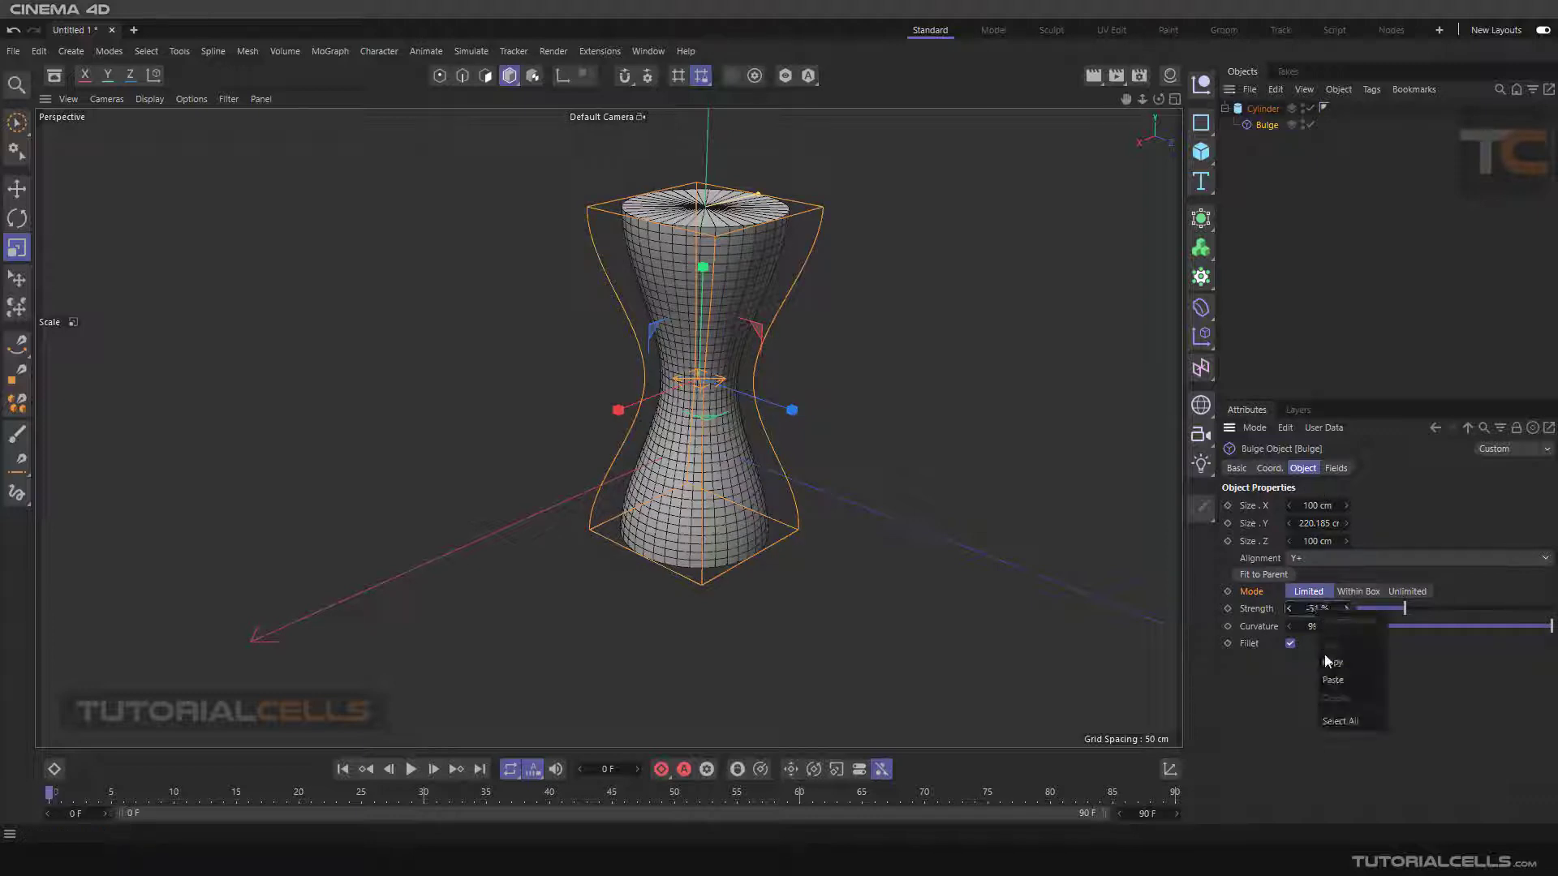
pyautogui.click(1283, 699)
pyautogui.rightClick(1346, 609)
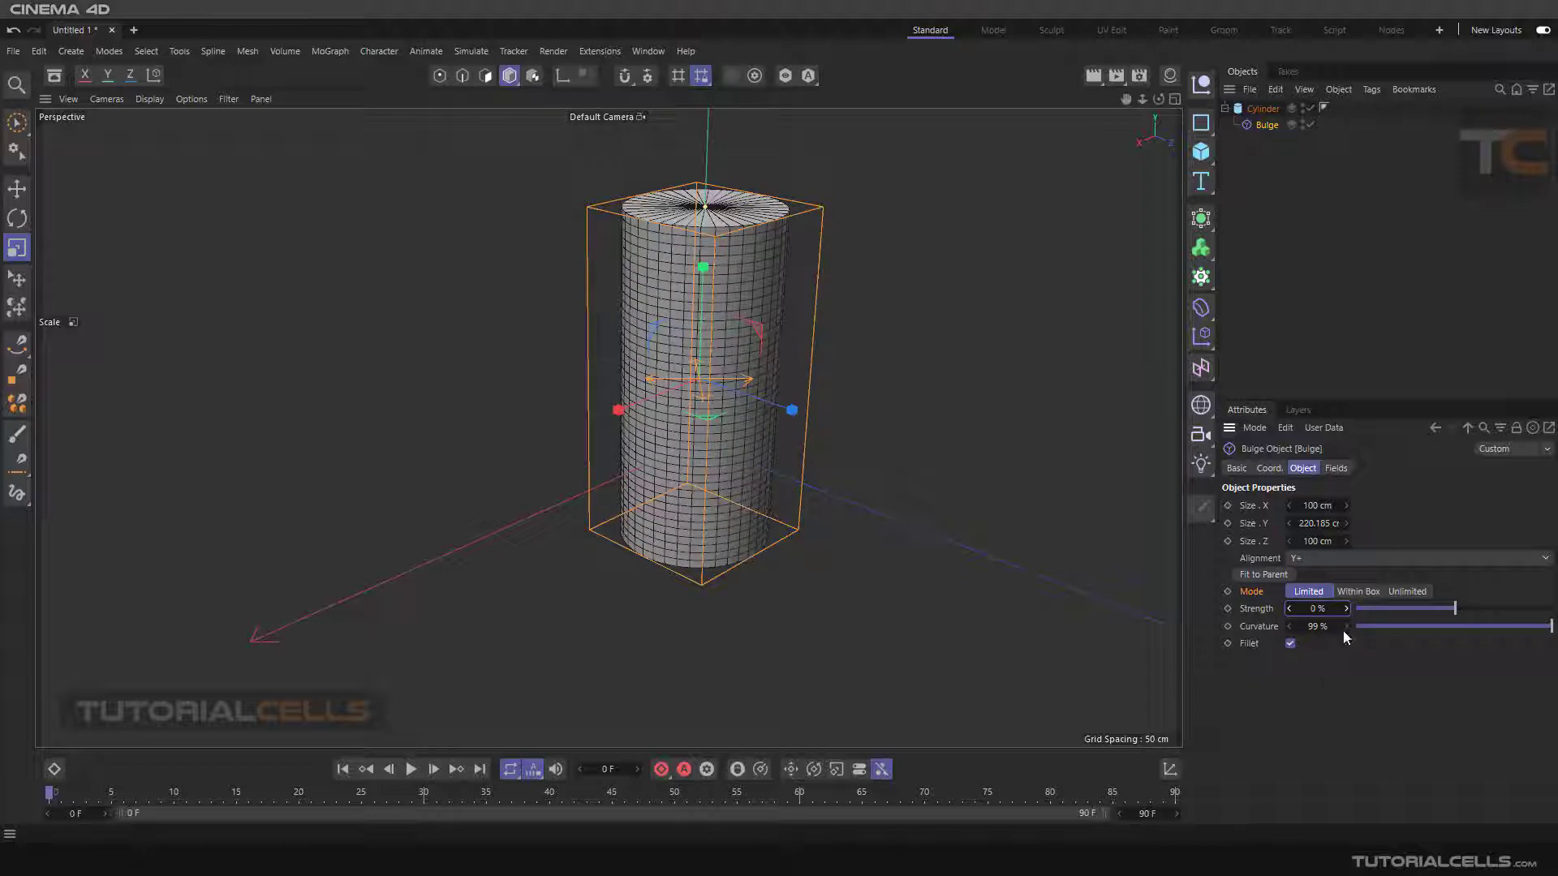
pyautogui.click(1346, 627)
pyautogui.scroll(-2, 804, 401)
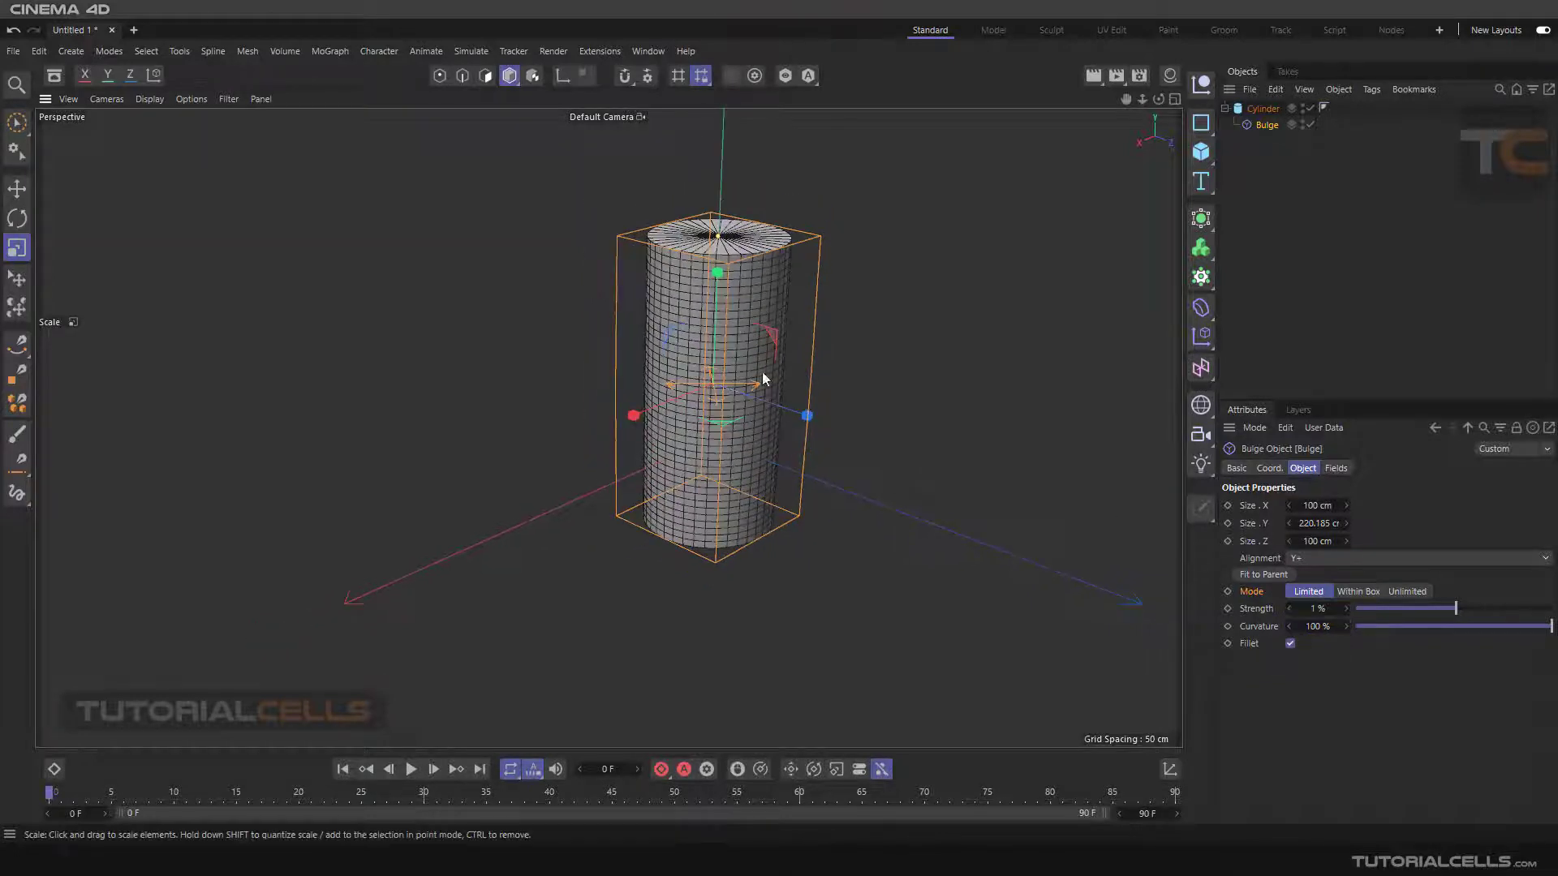
# - Reduce the Bulge's Y size to 131.185 cm and reset its strength to 0 %
pyautogui.moveTo(1312, 526); pyautogui.dragTo(1263, 526)
pyautogui.keyDown('alt'); pyautogui.moveTo(852, 329); pyautogui.dragTo(779, 341); pyautogui.keyUp('alt')
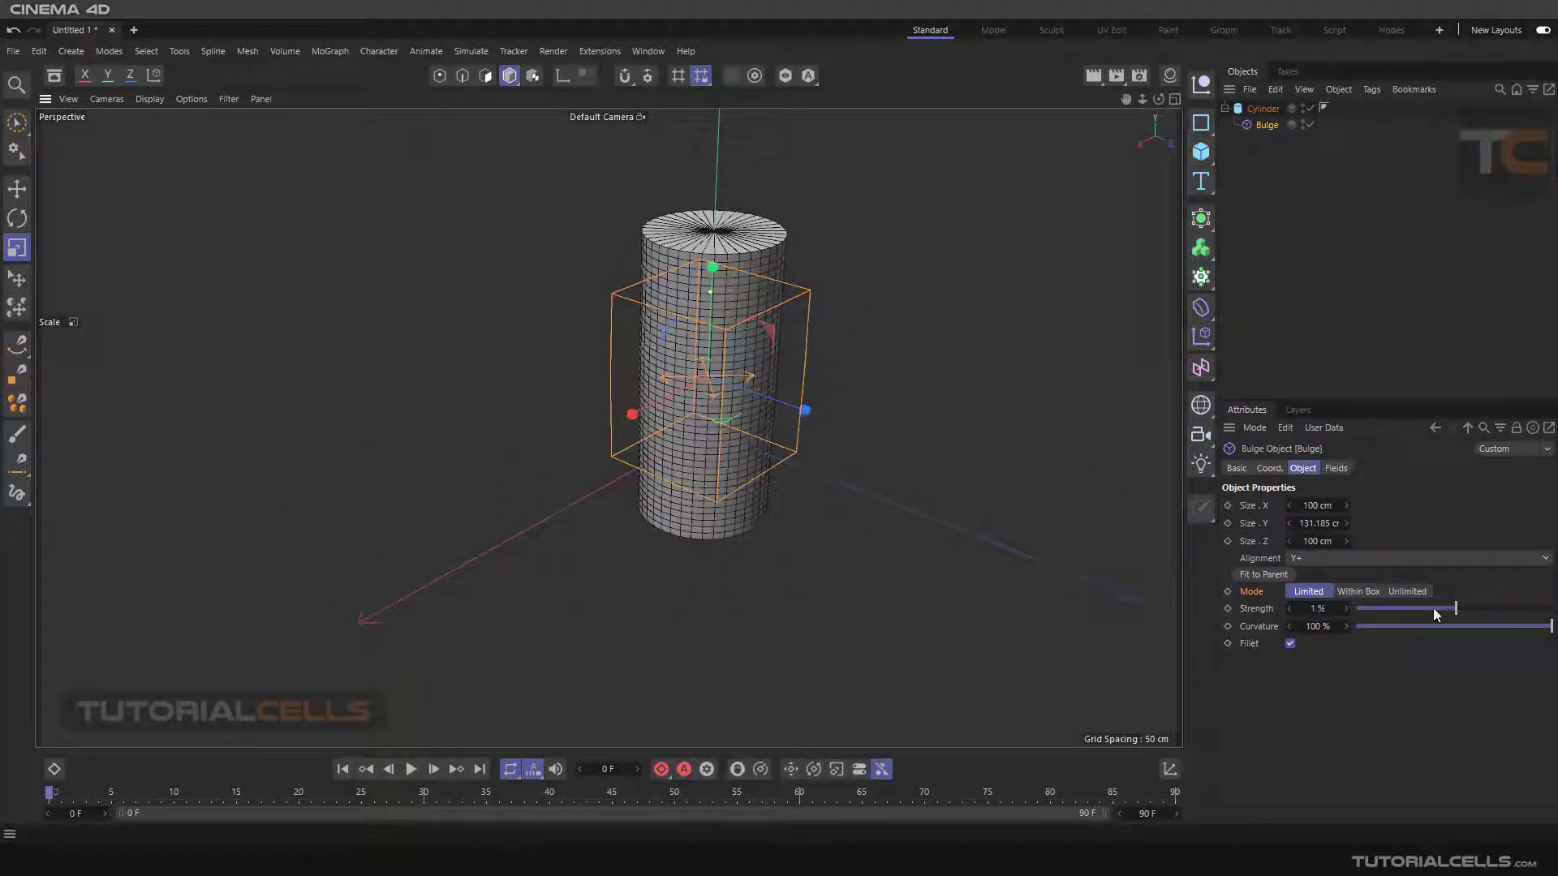
pyautogui.doubleClick(1317, 609)
pyautogui.write('0')
pyautogui.press('Return')
pyautogui.keyDown('alt'); pyautogui.moveTo(831, 323); pyautogui.dragTo(788, 312); pyautogui.keyUp('alt')
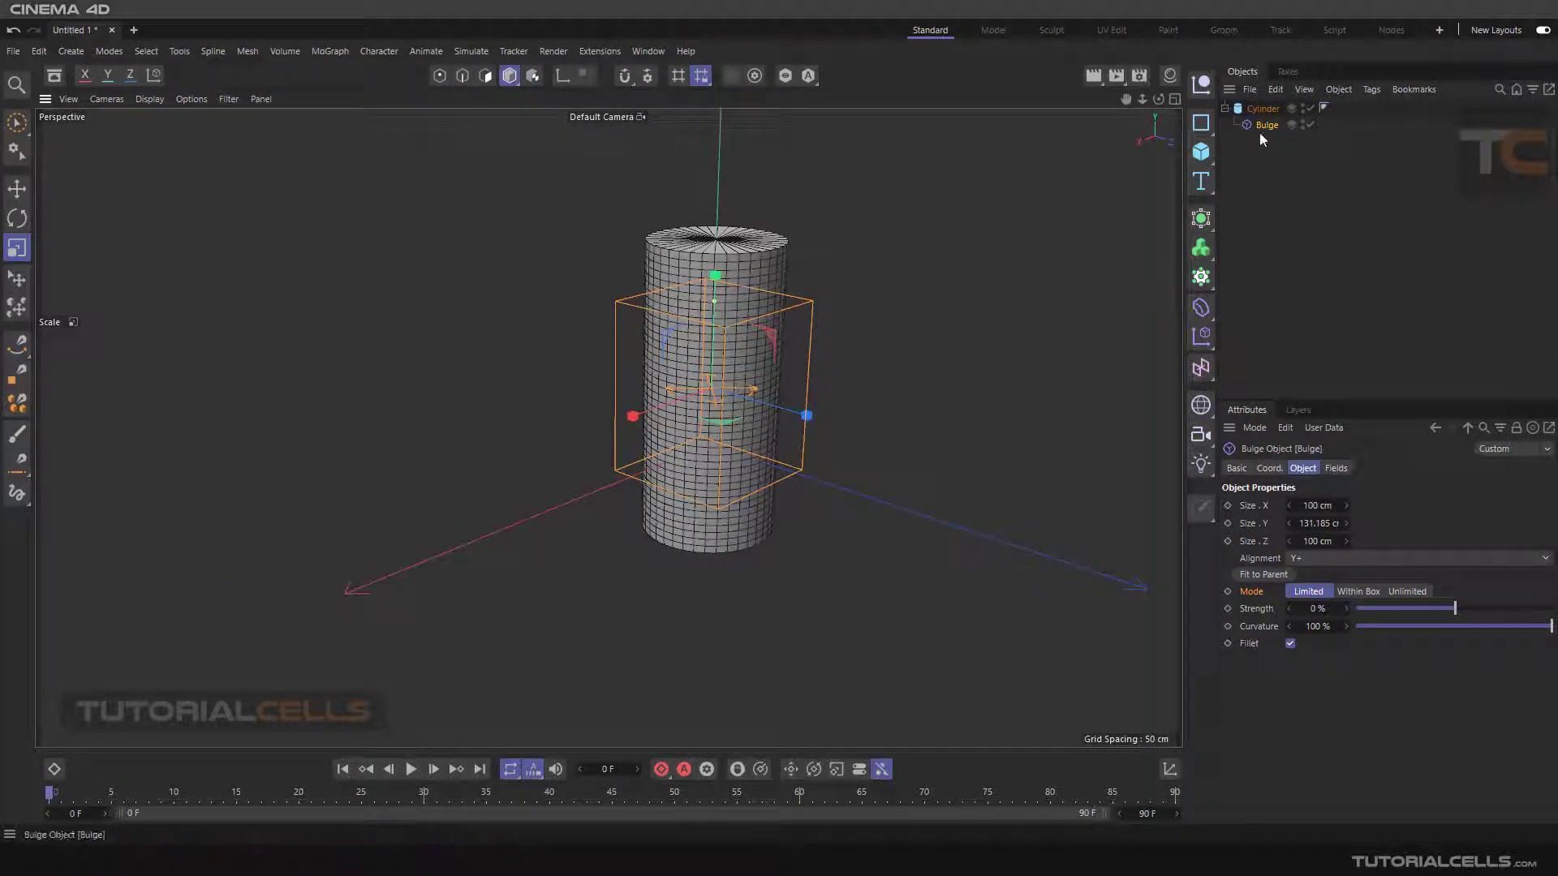
# - Set the Bulge's strength to 50 % and switch its mode to Within Box
pyautogui.moveTo(1453, 608); pyautogui.dragTo(1504, 610)
pyautogui.keyDown('alt'); pyautogui.moveTo(769, 365); pyautogui.dragTo(754, 347); pyautogui.keyUp('alt')
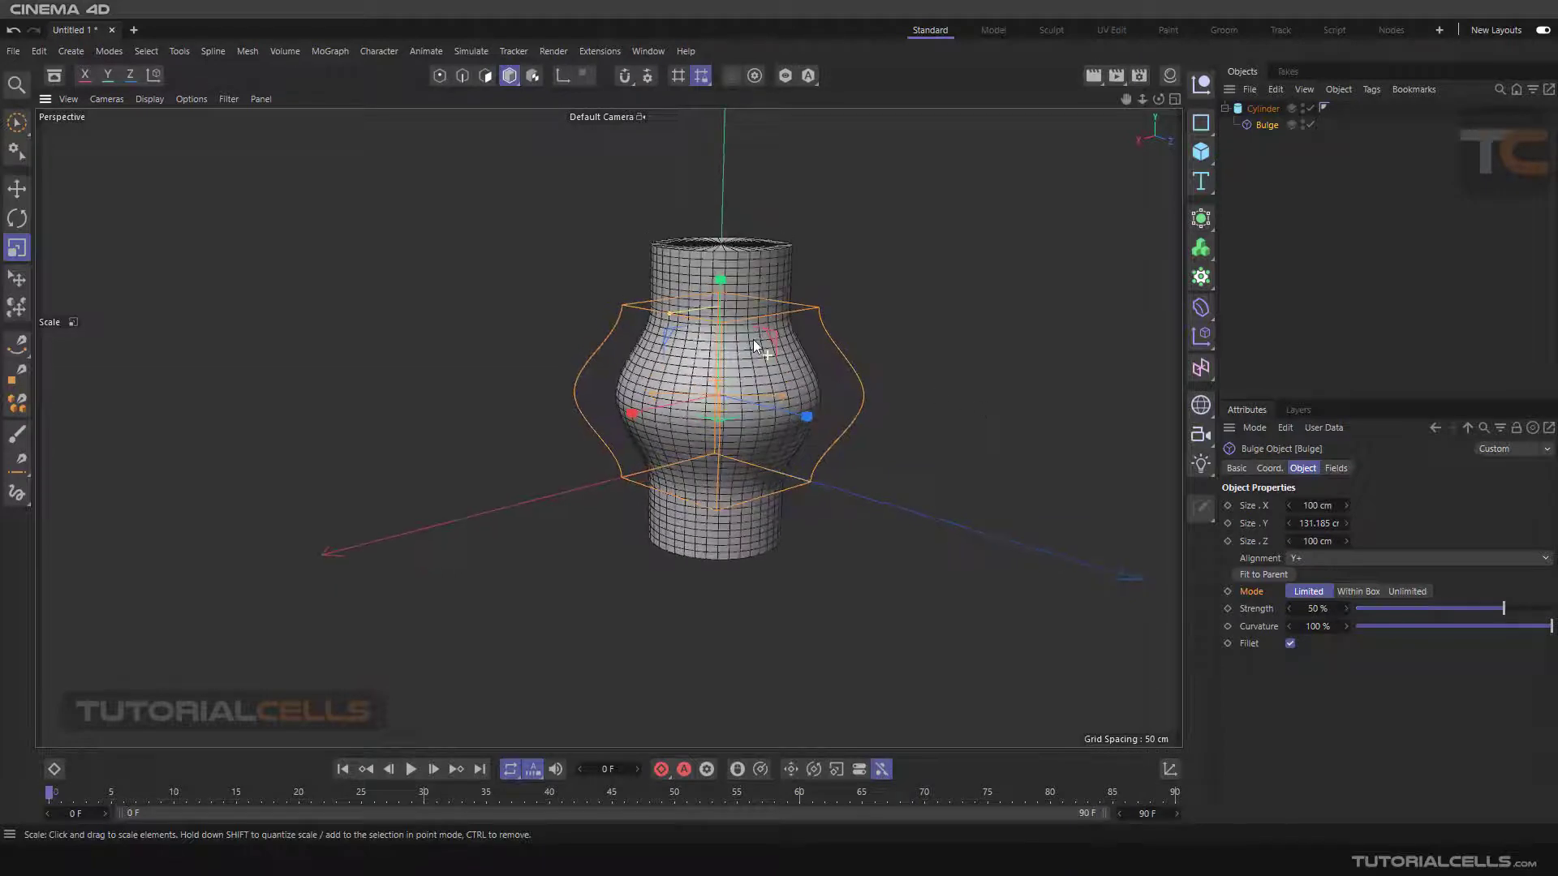
pyautogui.click(1346, 593)
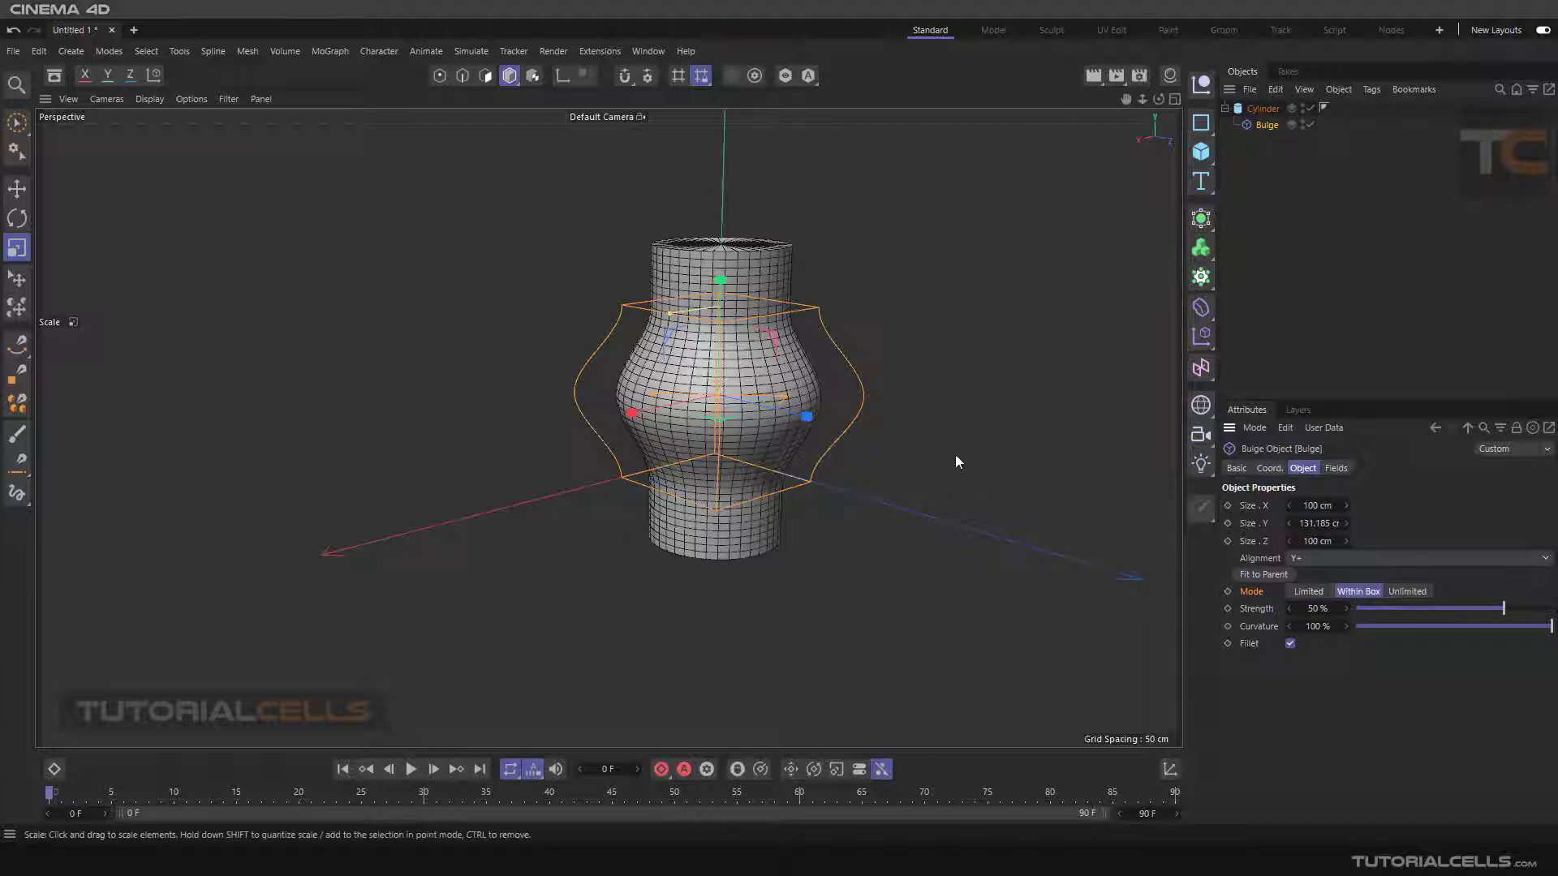
pyautogui.scroll(3, 760, 376)
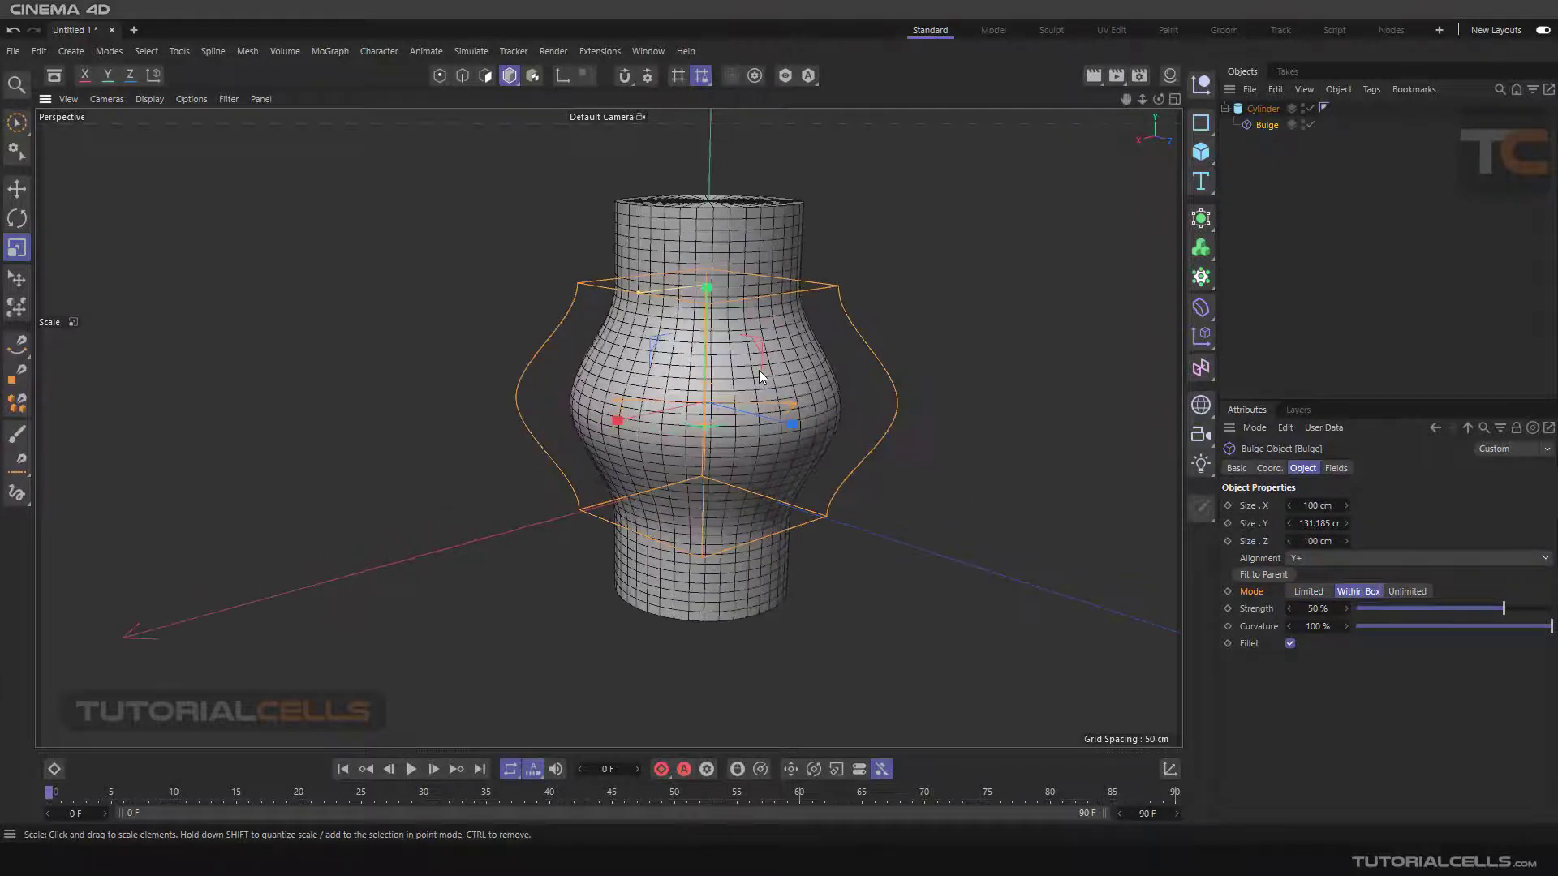
pyautogui.keyDown('alt'); pyautogui.moveTo(761, 376); pyautogui.dragTo(680, 571); pyautogui.keyUp('alt')
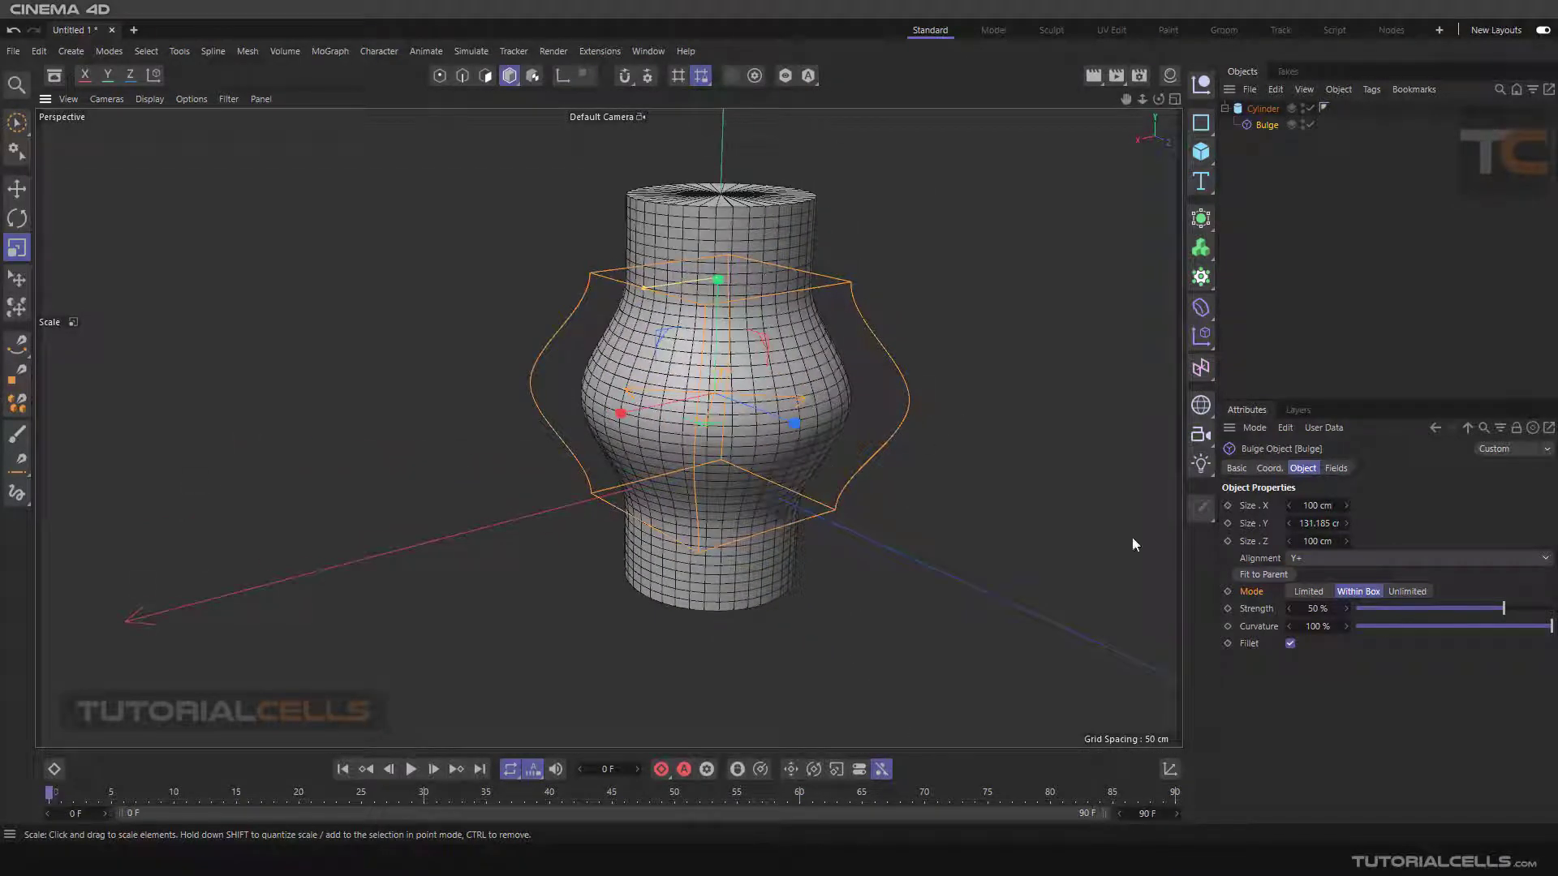
# - Set the Bulge to Unlimited mode with Fillet disabled and a strength of -43 %
pyautogui.click(1407, 592)
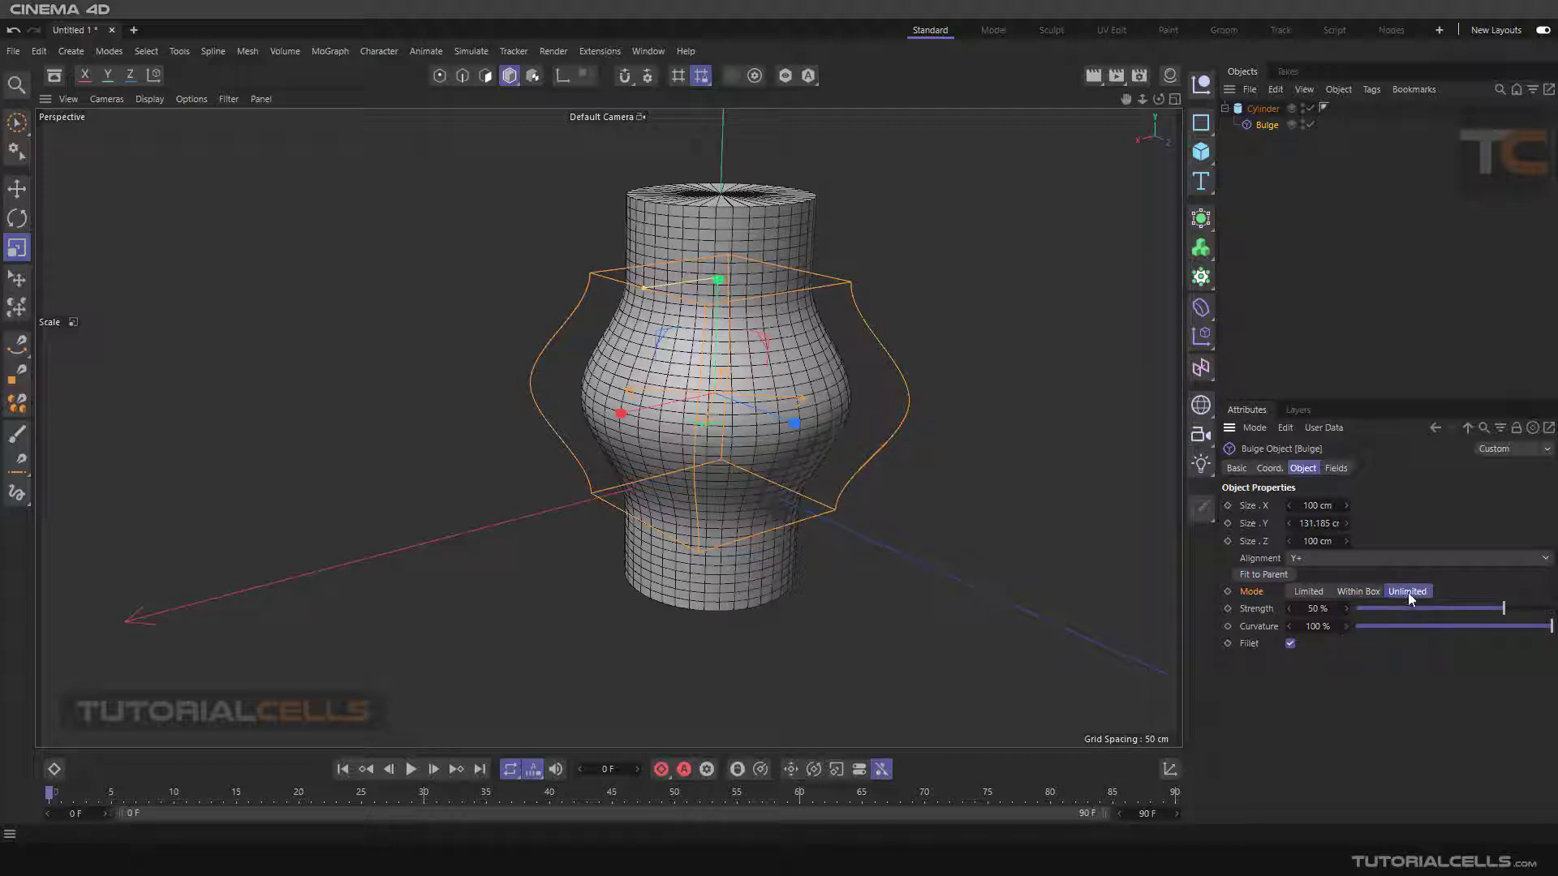
pyautogui.click(1290, 643)
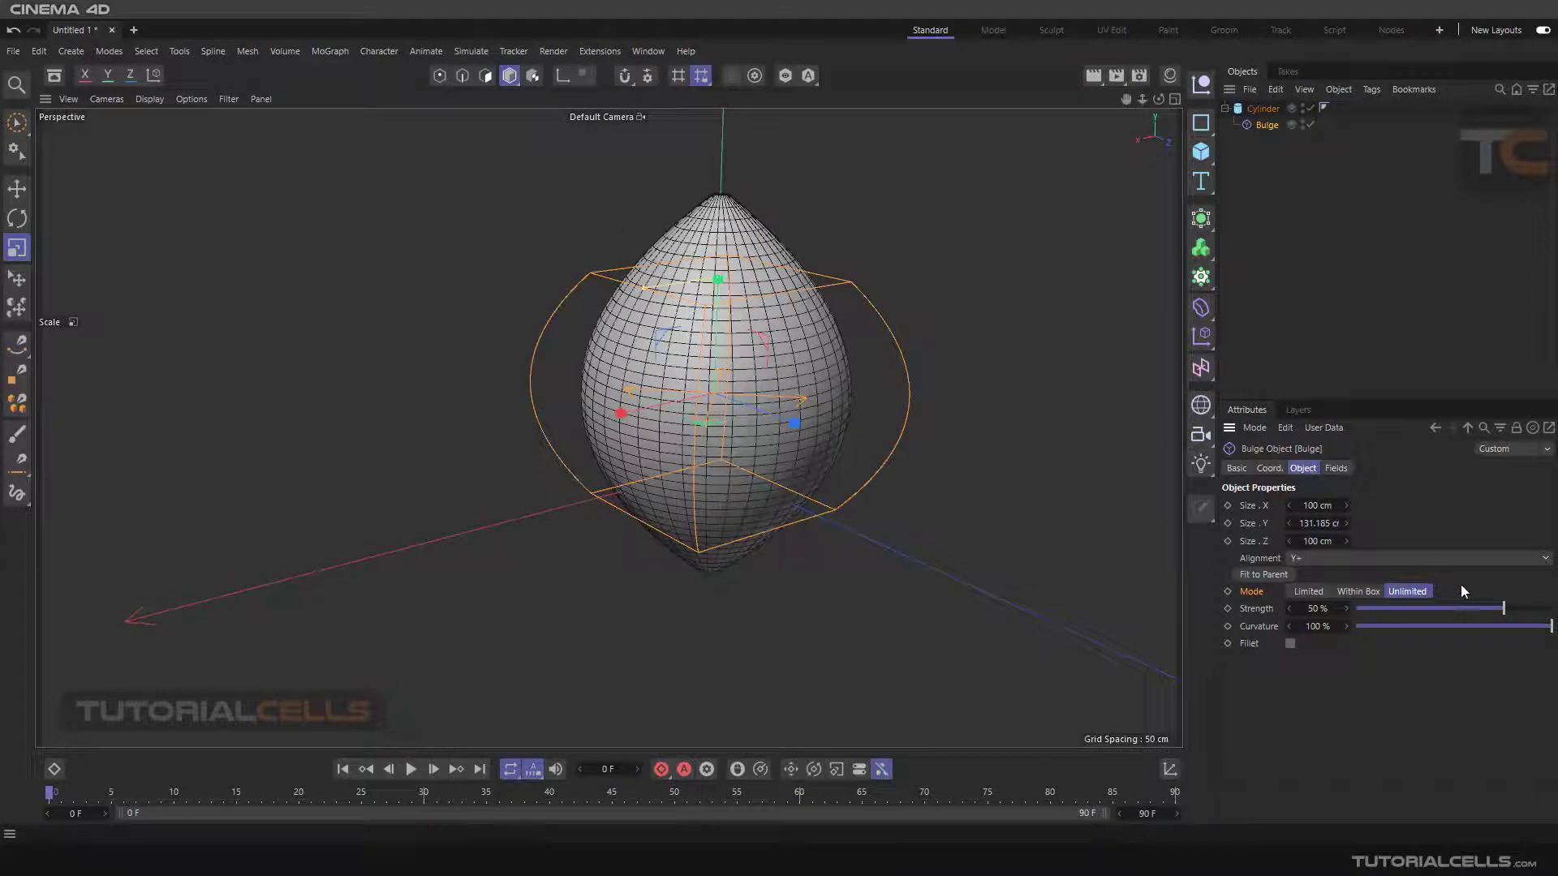
pyautogui.moveTo(1505, 608); pyautogui.dragTo(1414, 590)
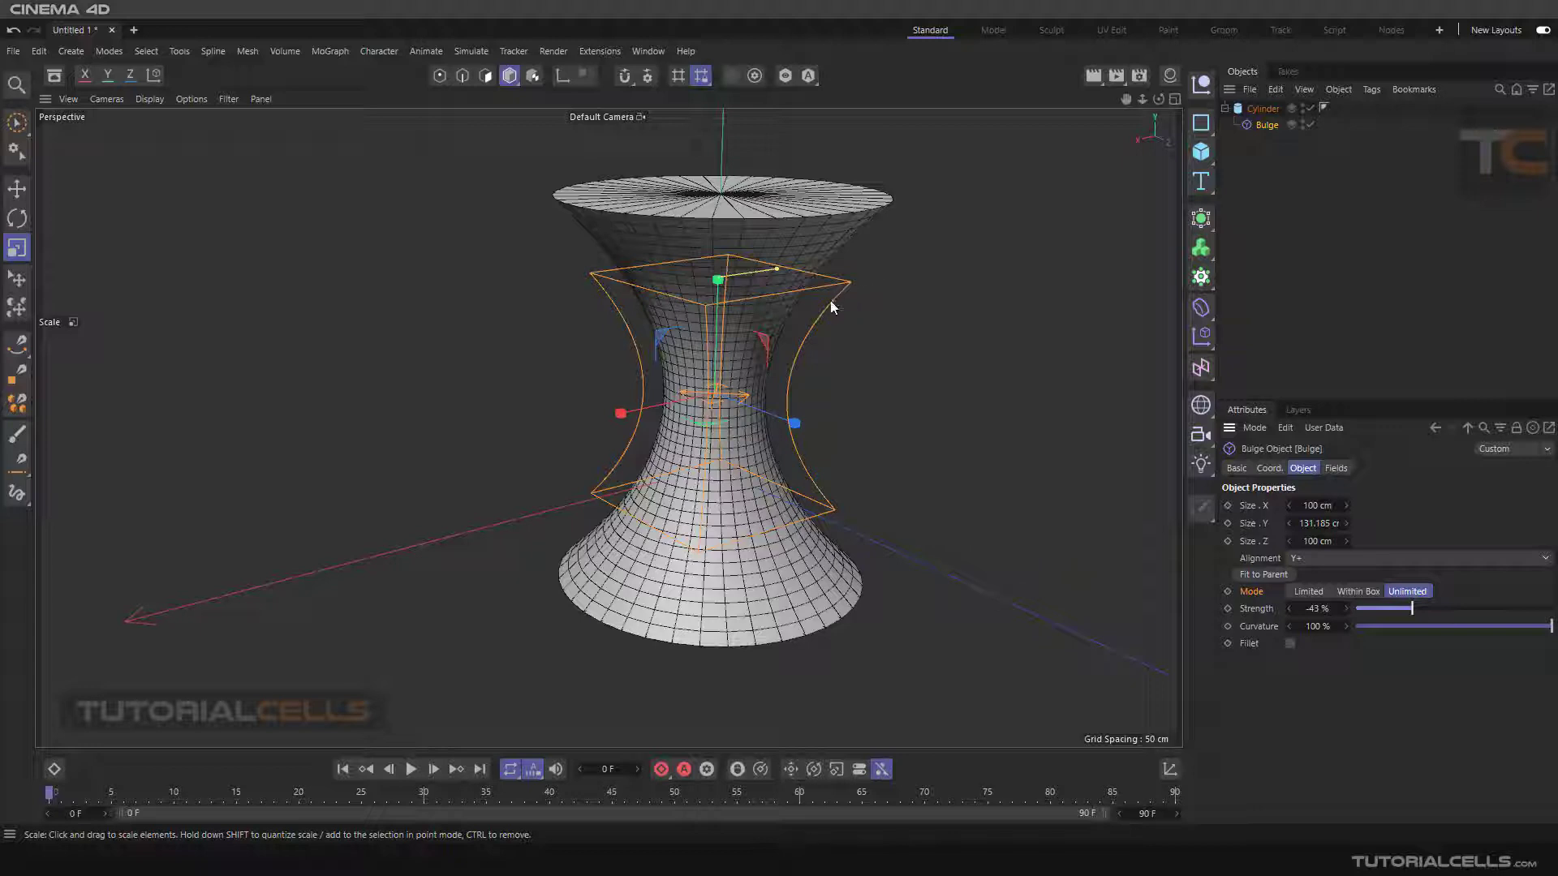
pyautogui.scroll(-2, 804, 381)
pyautogui.keyDown('alt'); pyautogui.moveTo(803, 382); pyautogui.dragTo(776, 357); pyautogui.keyUp('alt')
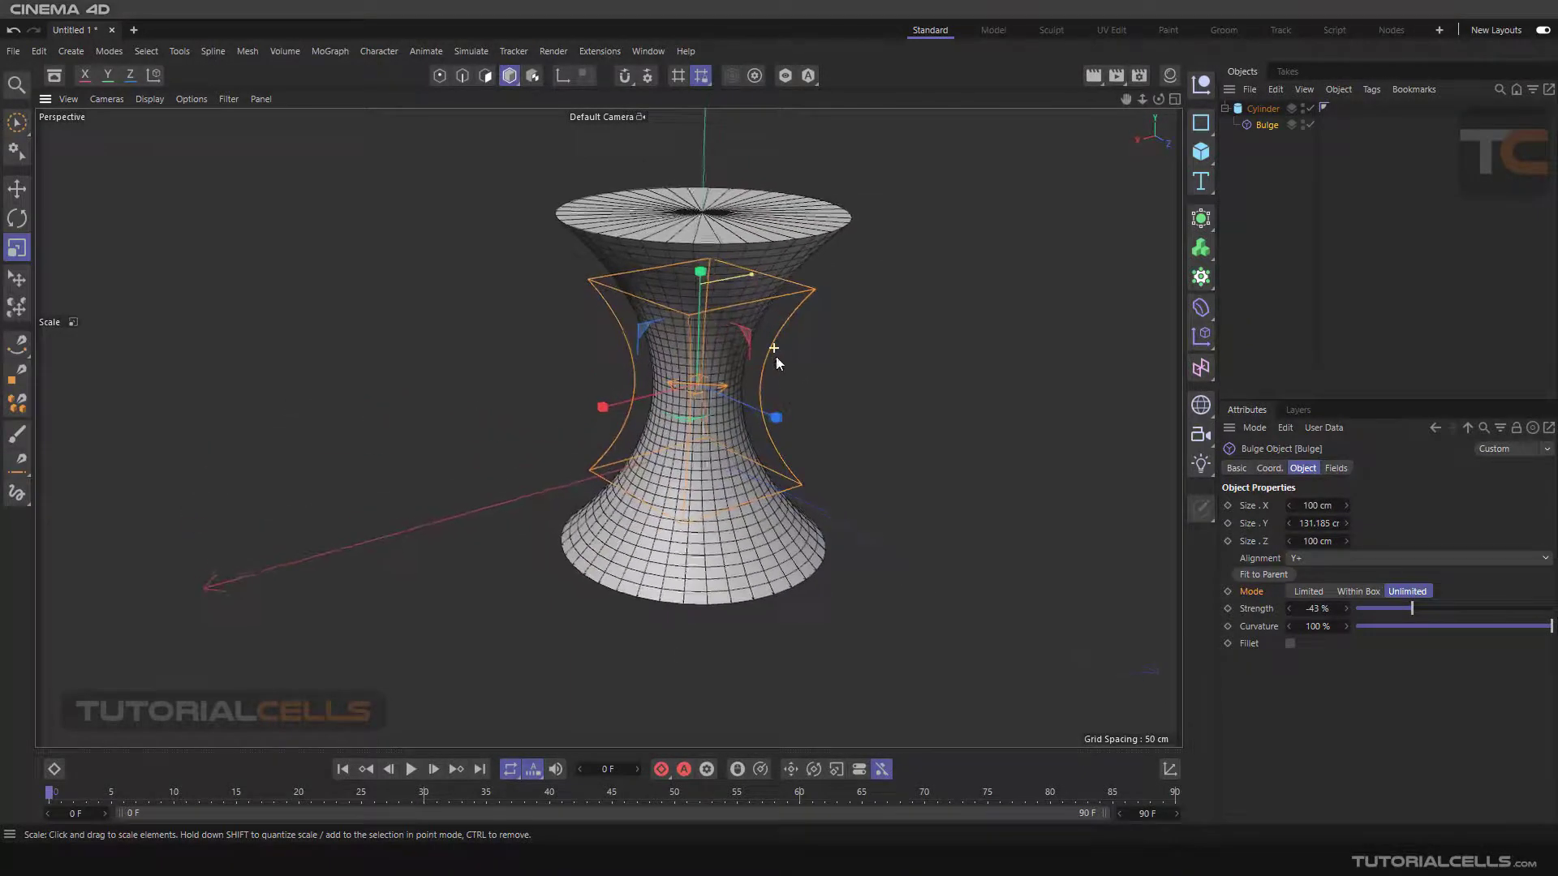
# - Switch the Bulge to Within Box mode and back to Unlimited to compare the cylinder's shape
pyautogui.click(1324, 590)
pyautogui.click(1357, 591)
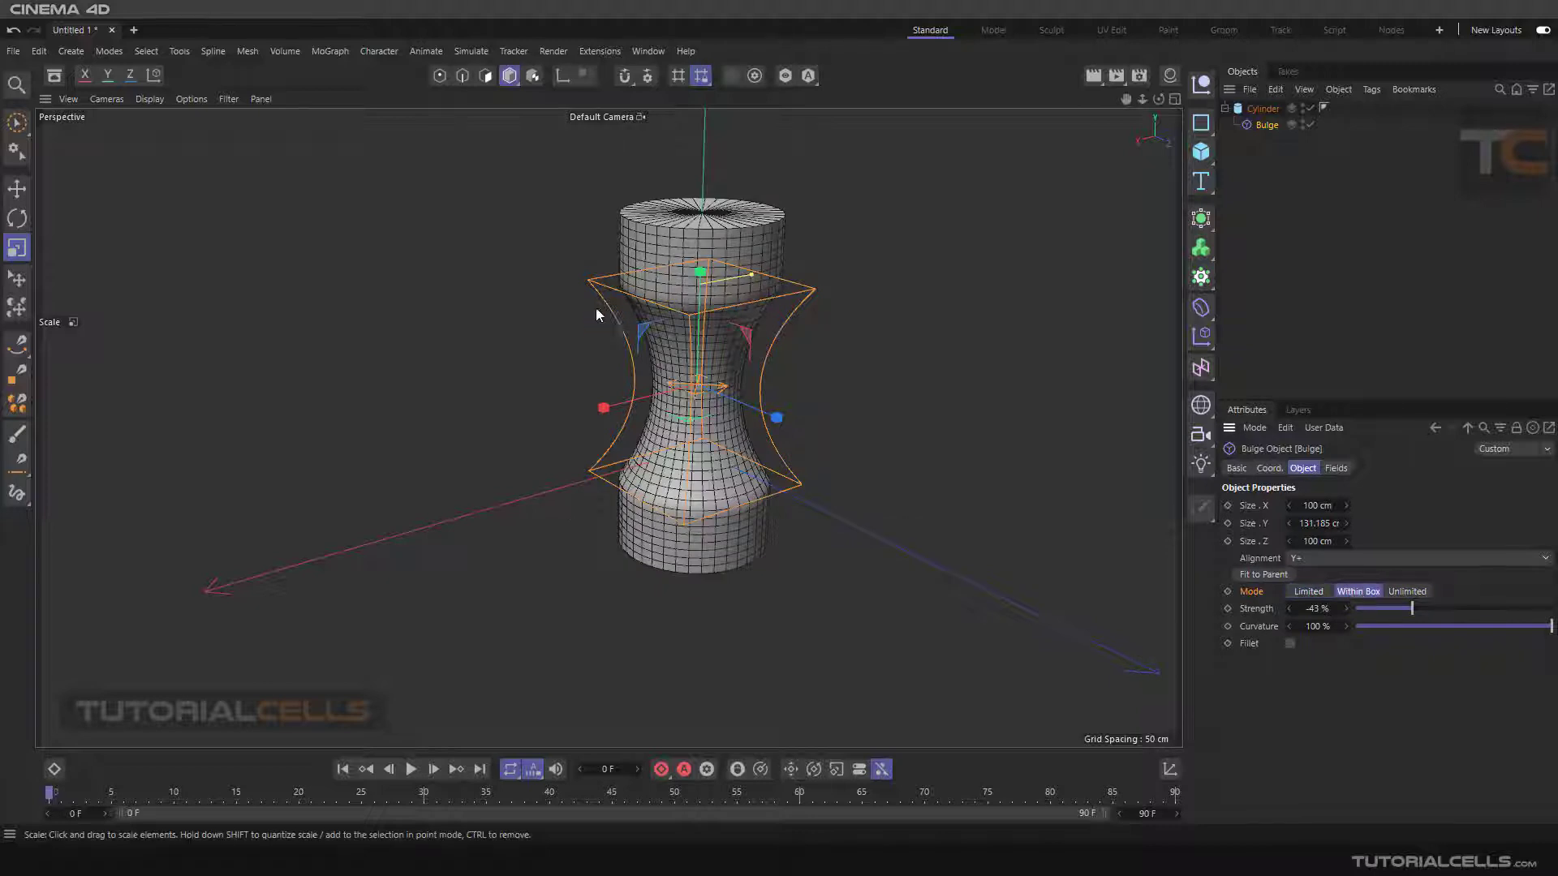
pyautogui.click(1407, 591)
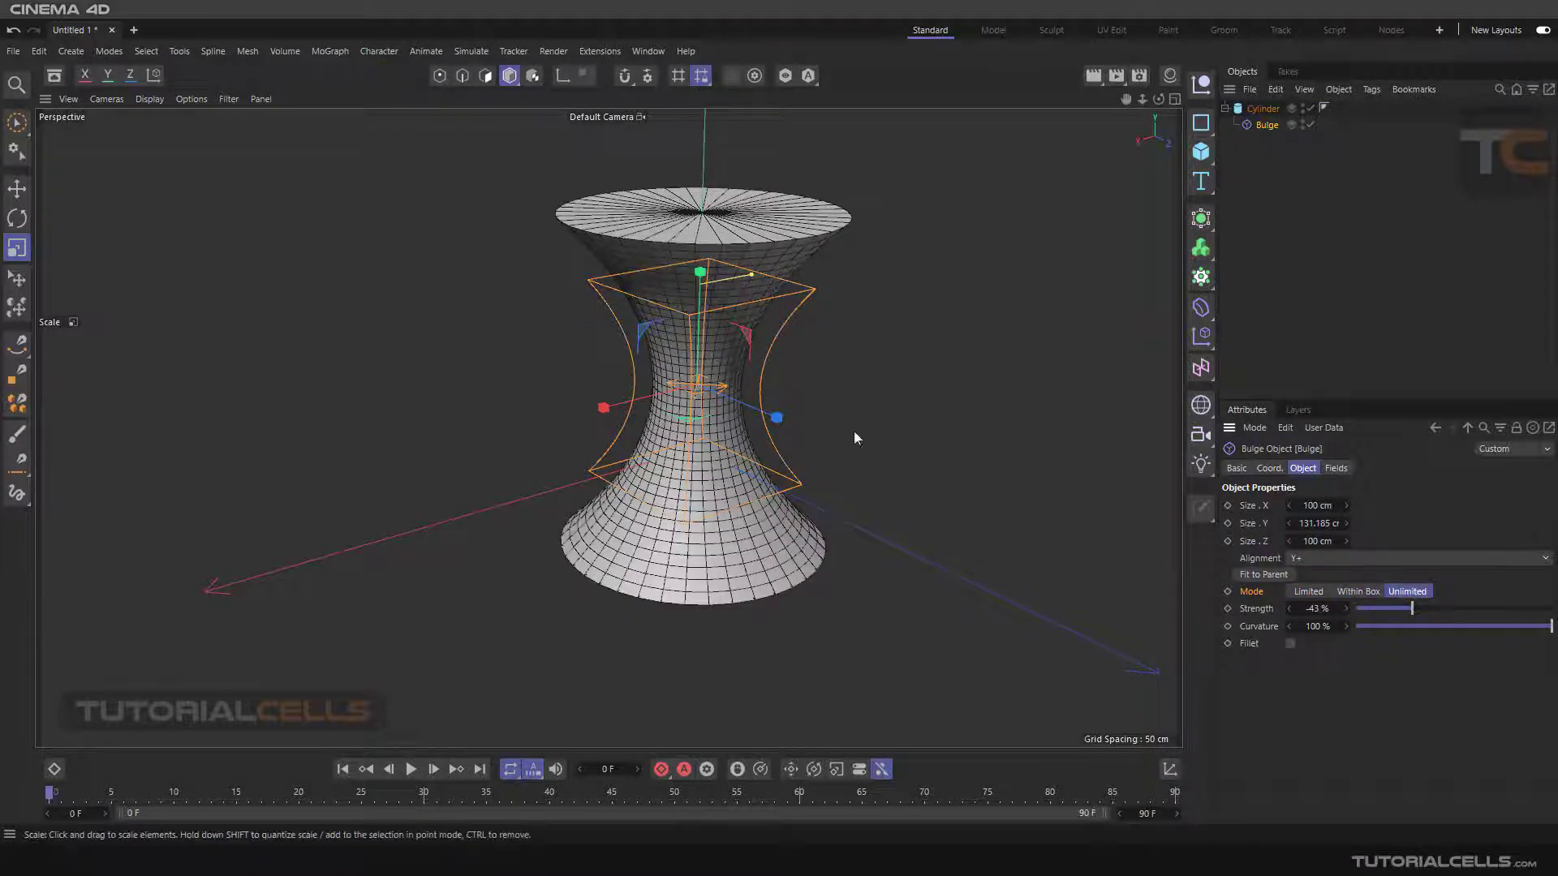
# - Enable the Bulge's Fillet option and disable it again to compare the cylinder's profile in Unlimited mode
pyautogui.click(1290, 644)
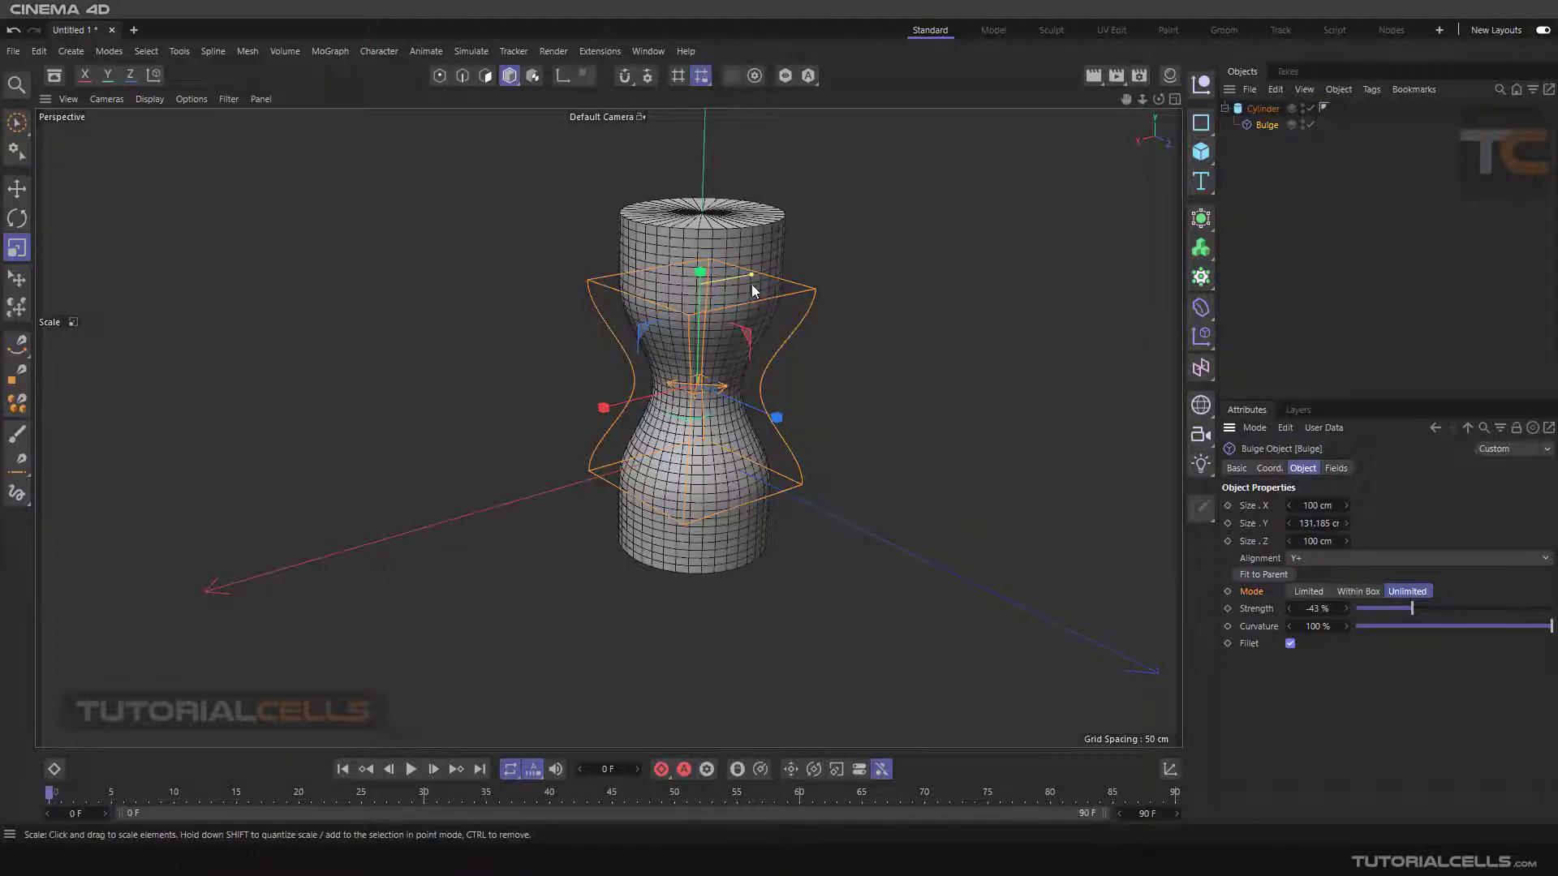
pyautogui.scroll(2, 787, 484)
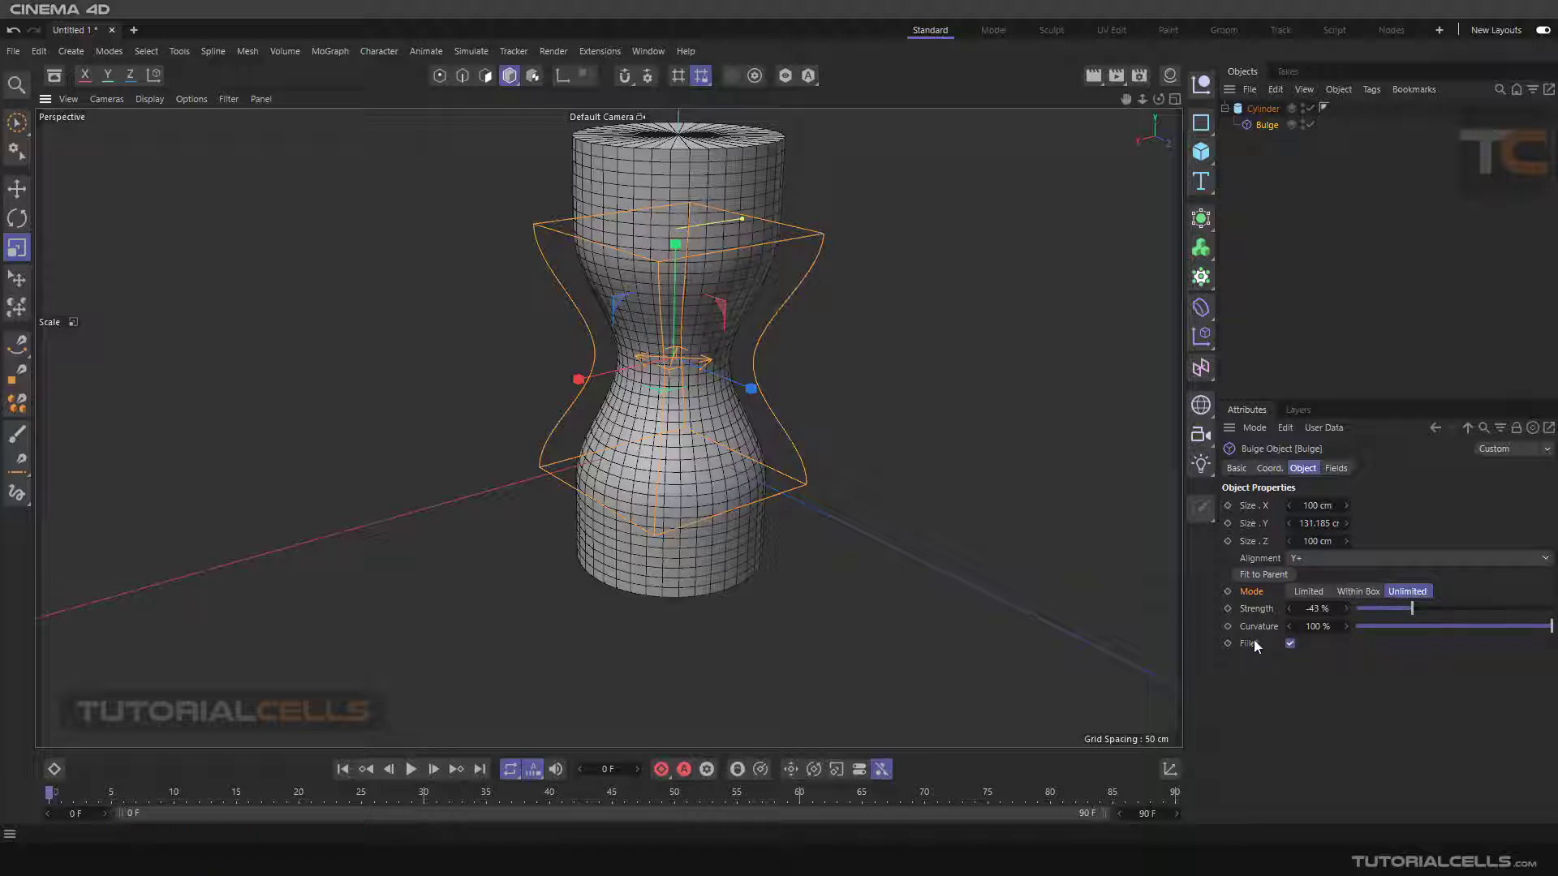
pyautogui.click(1290, 645)
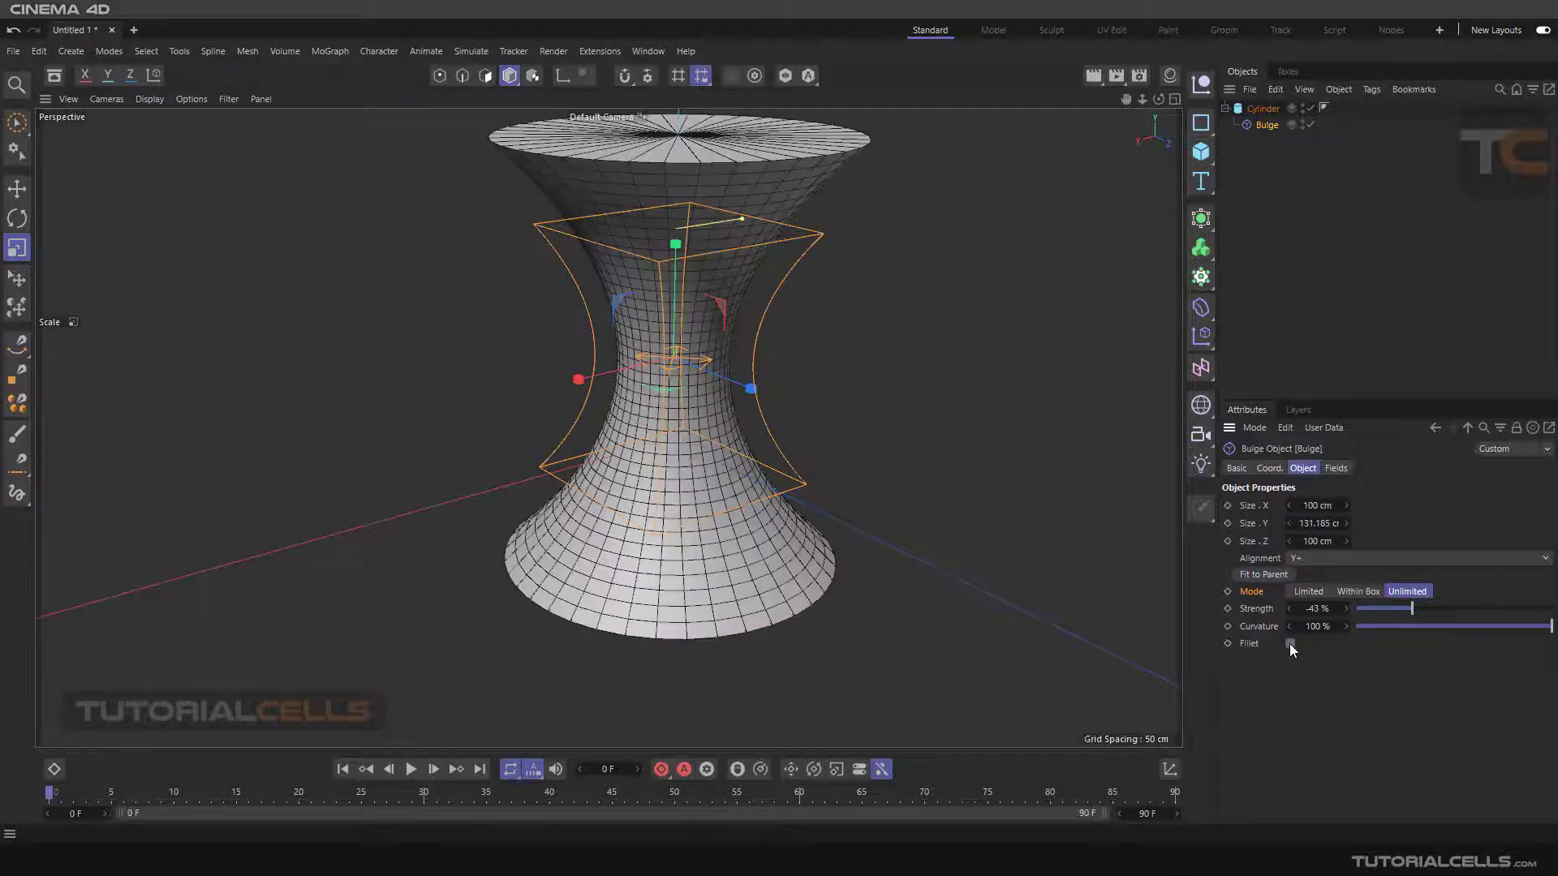
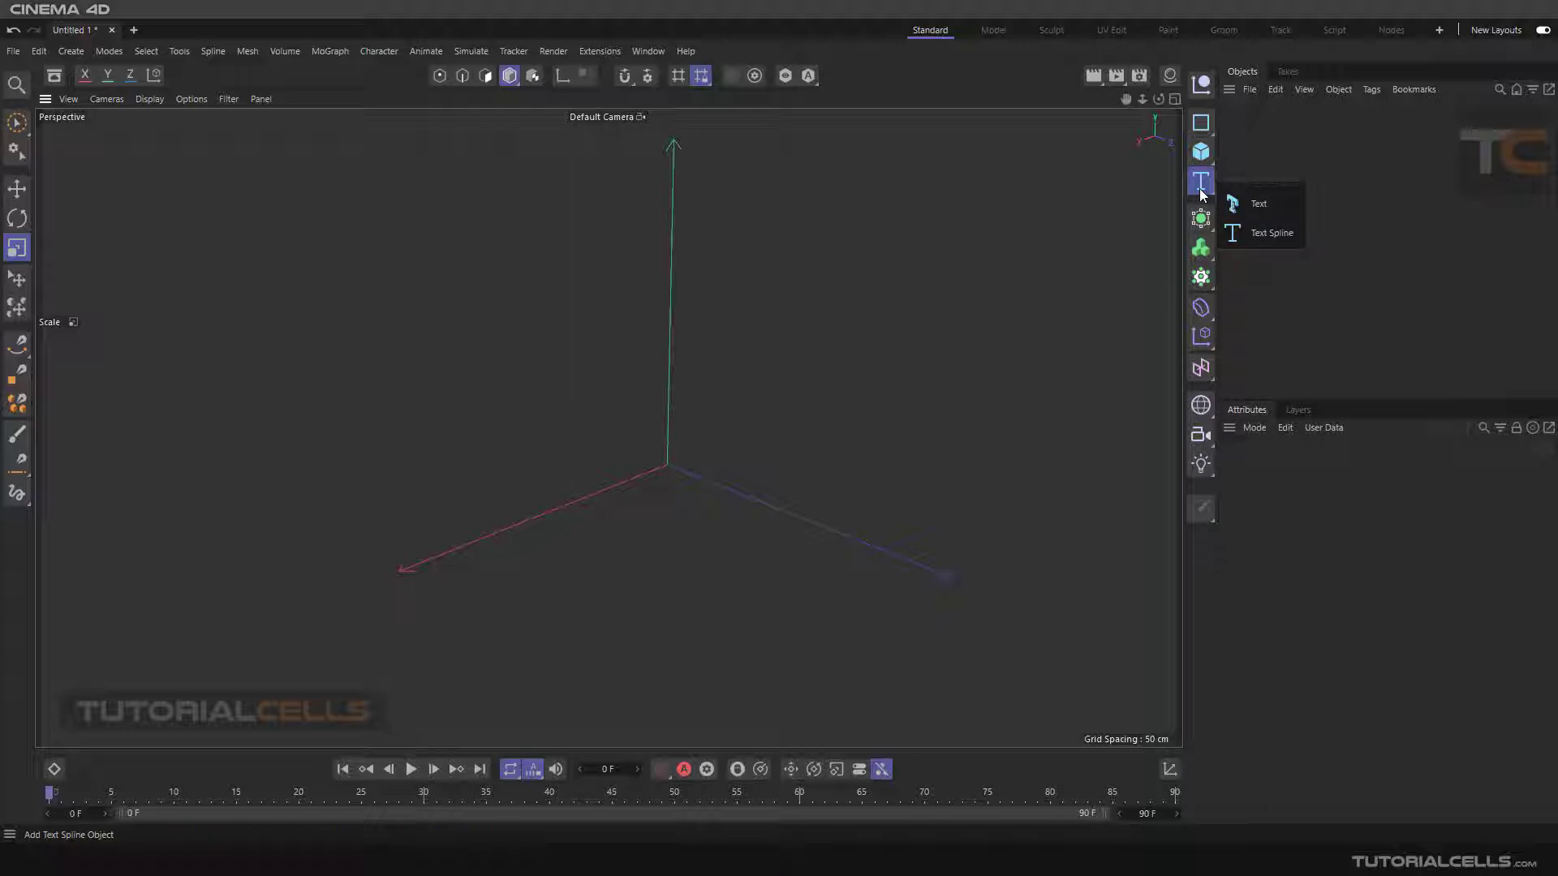
# - Add a Flower spline to the empty scene, delete it and undo the deletion
pyautogui.click(1202, 124)
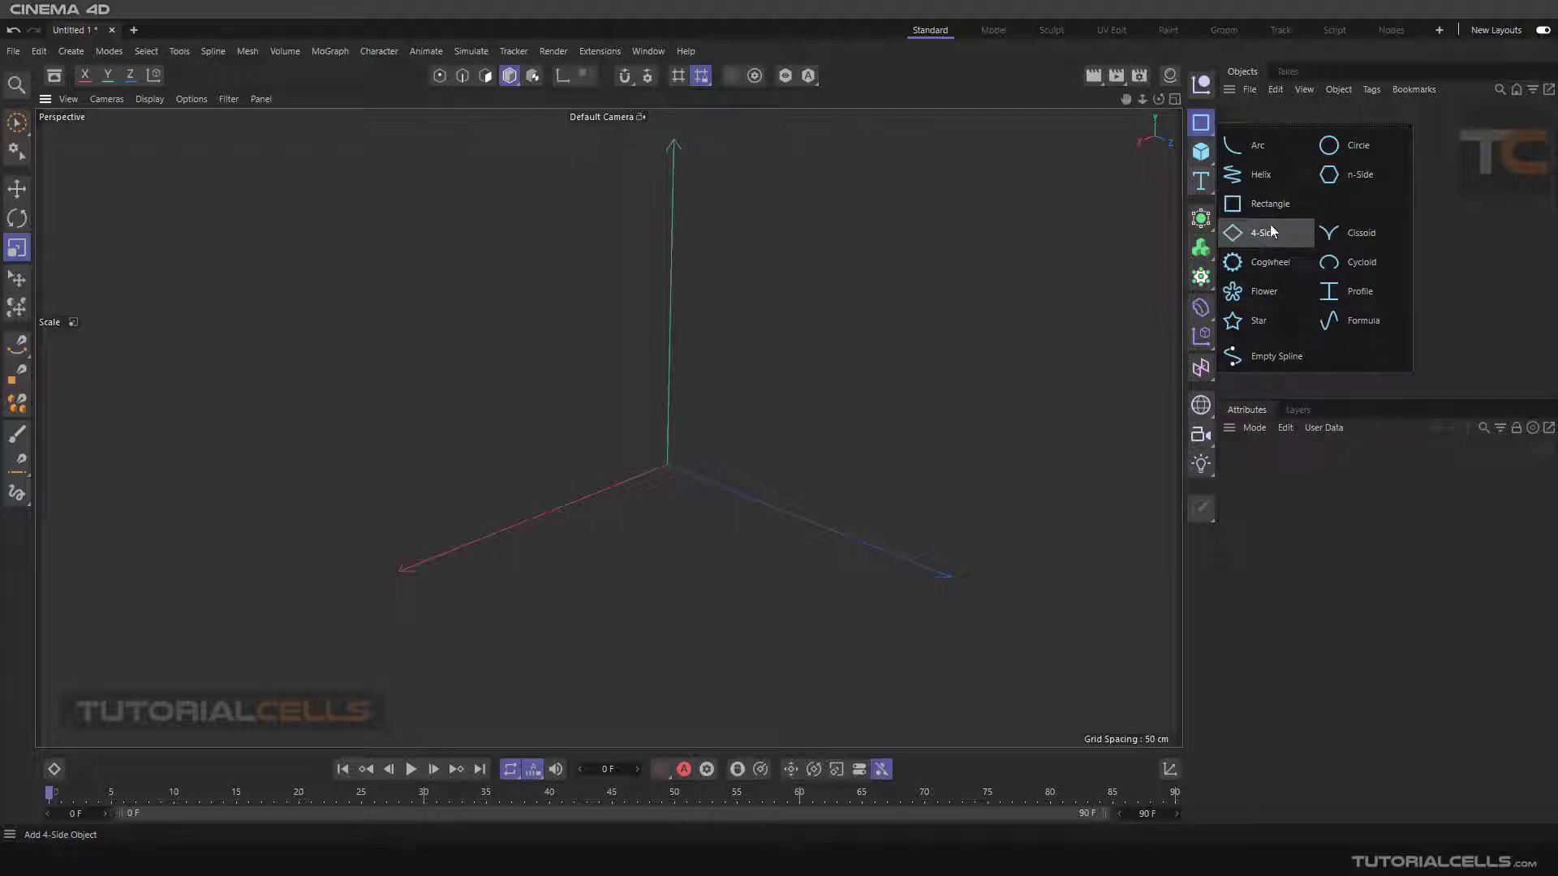
pyautogui.click(1260, 291)
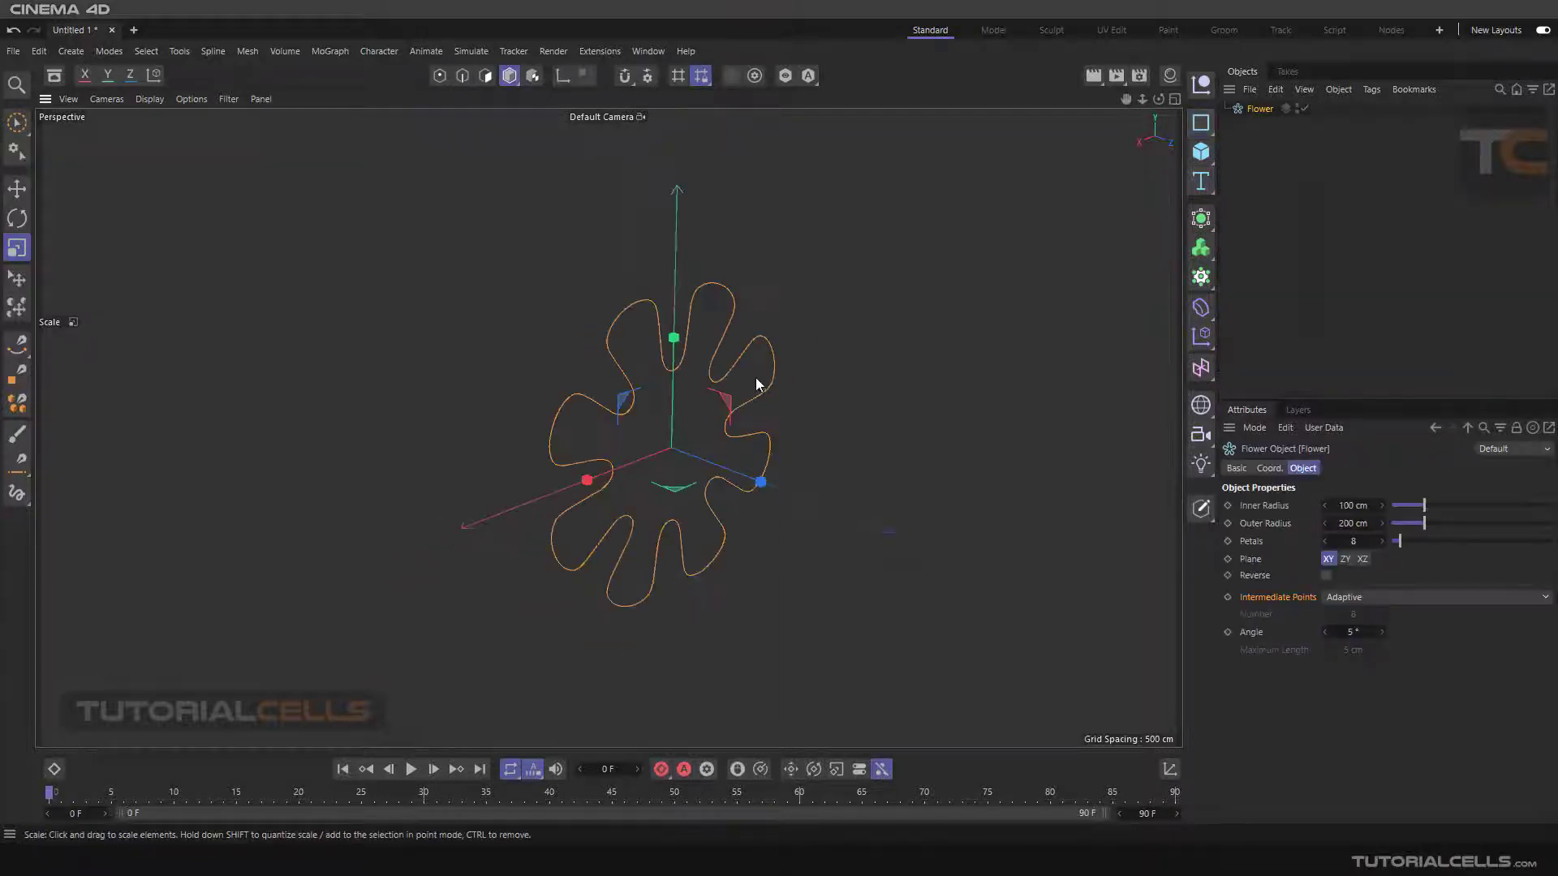
pyautogui.keyDown('alt'); pyautogui.moveTo(757, 384); pyautogui.dragTo(750, 347); pyautogui.keyUp('alt')
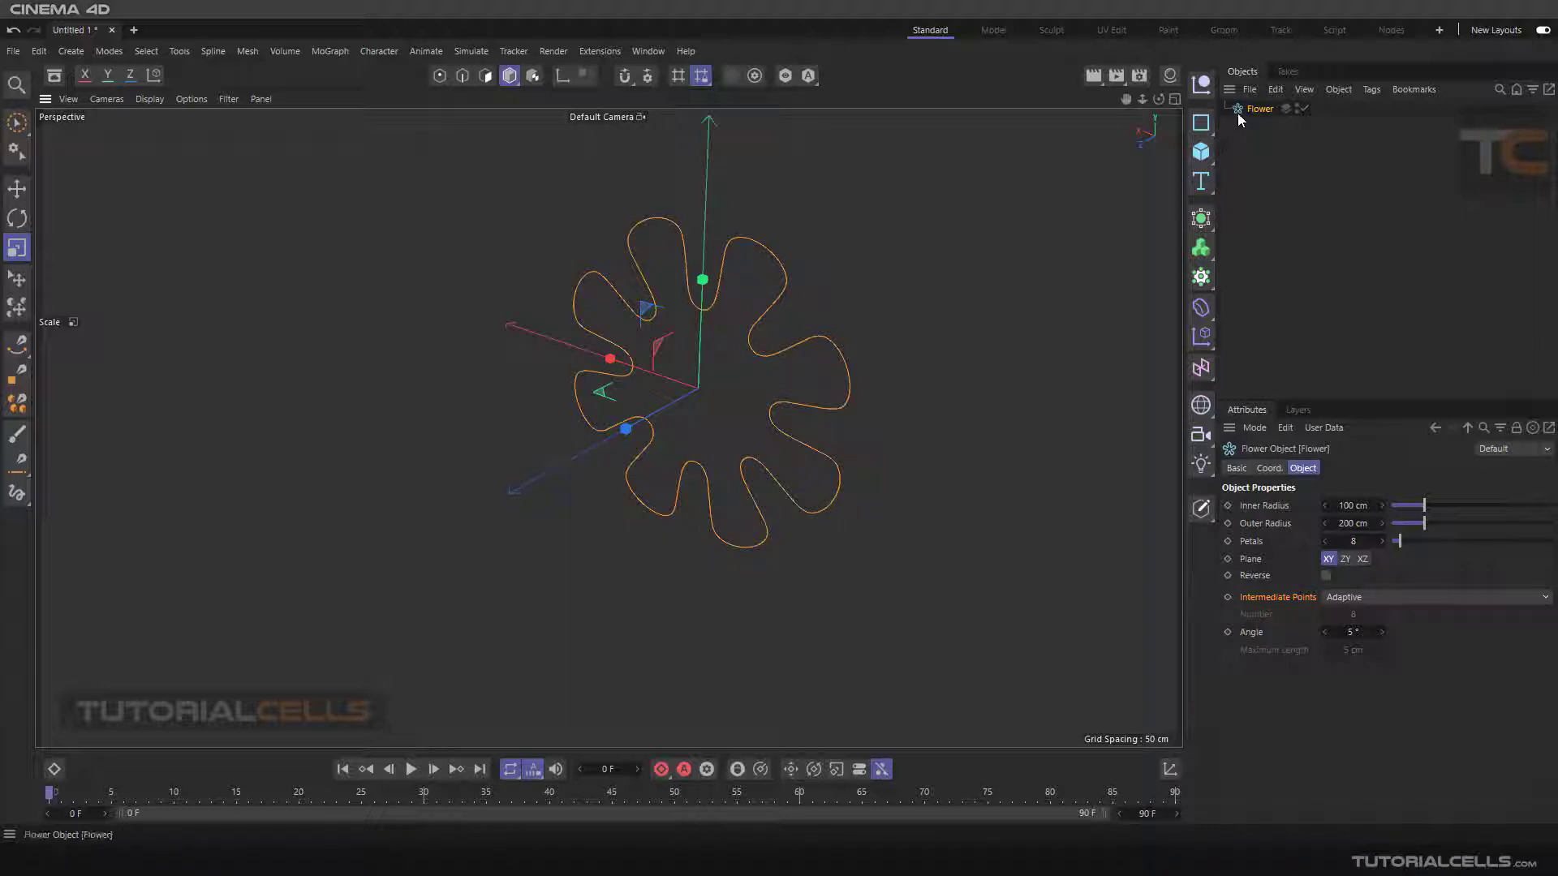
pyautogui.press('Delete')
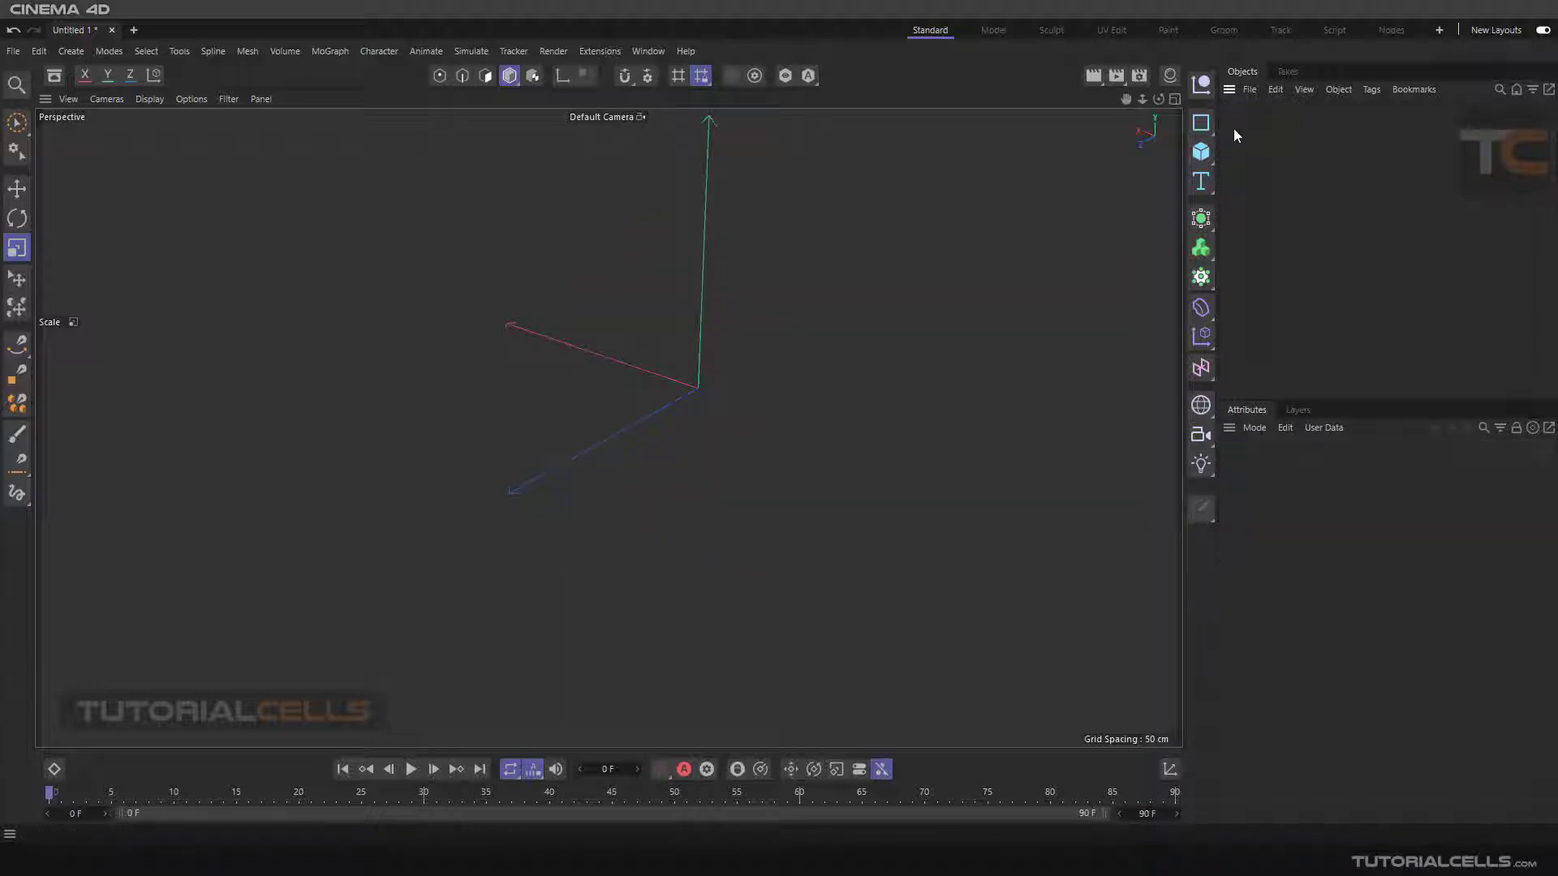
pyautogui.hotkey('ctrl', 'z')
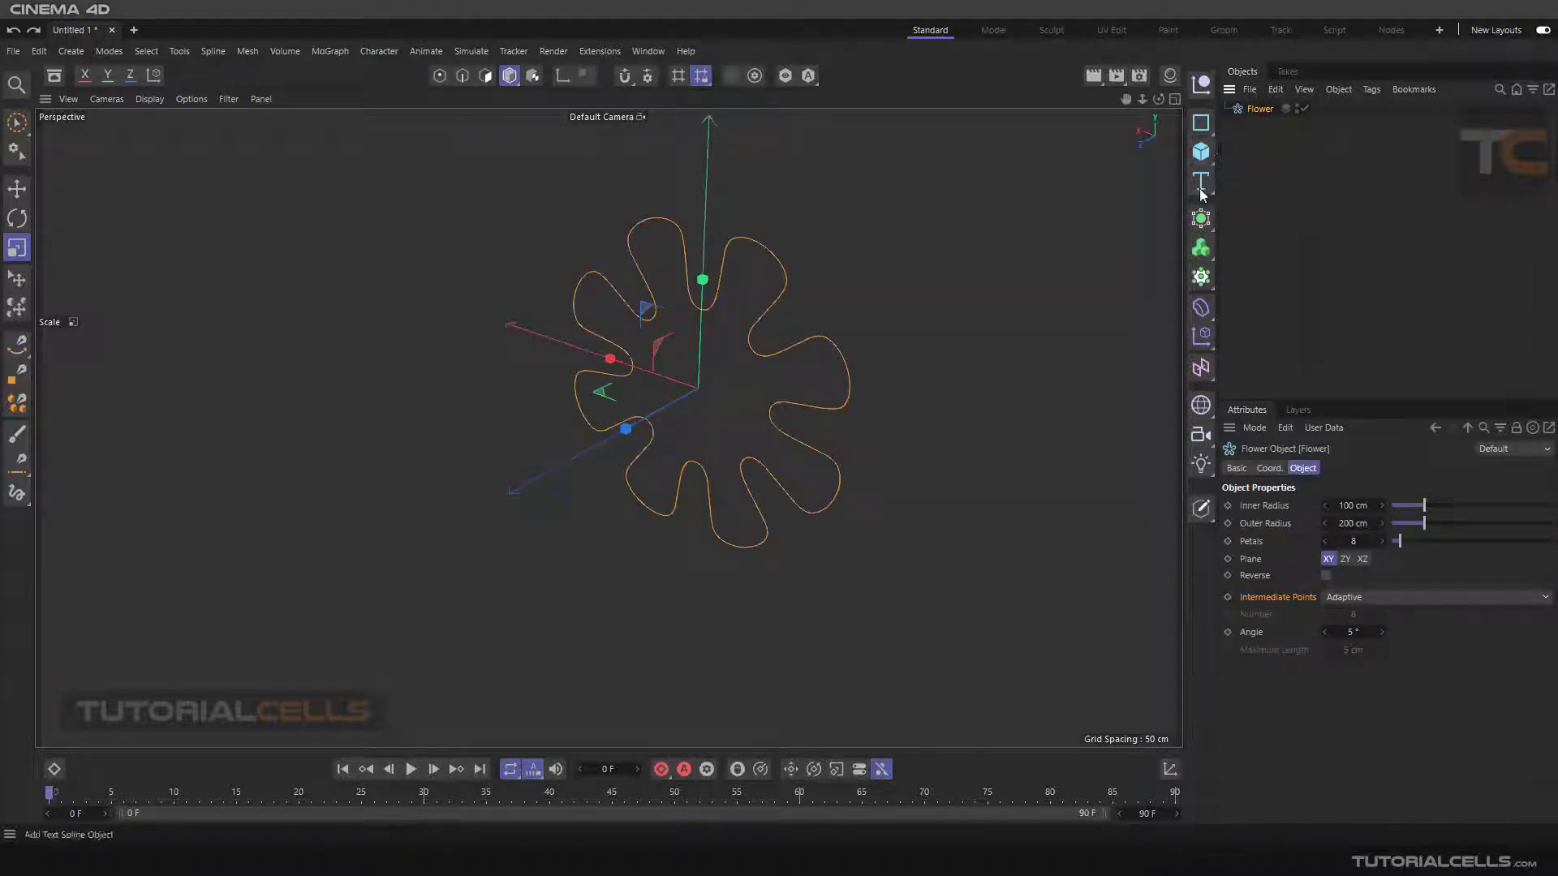
# - Add an Extrude generator as parent of the Flower spline and set the Flower's intermediate points to Subdivided
pyautogui.click(1201, 224)
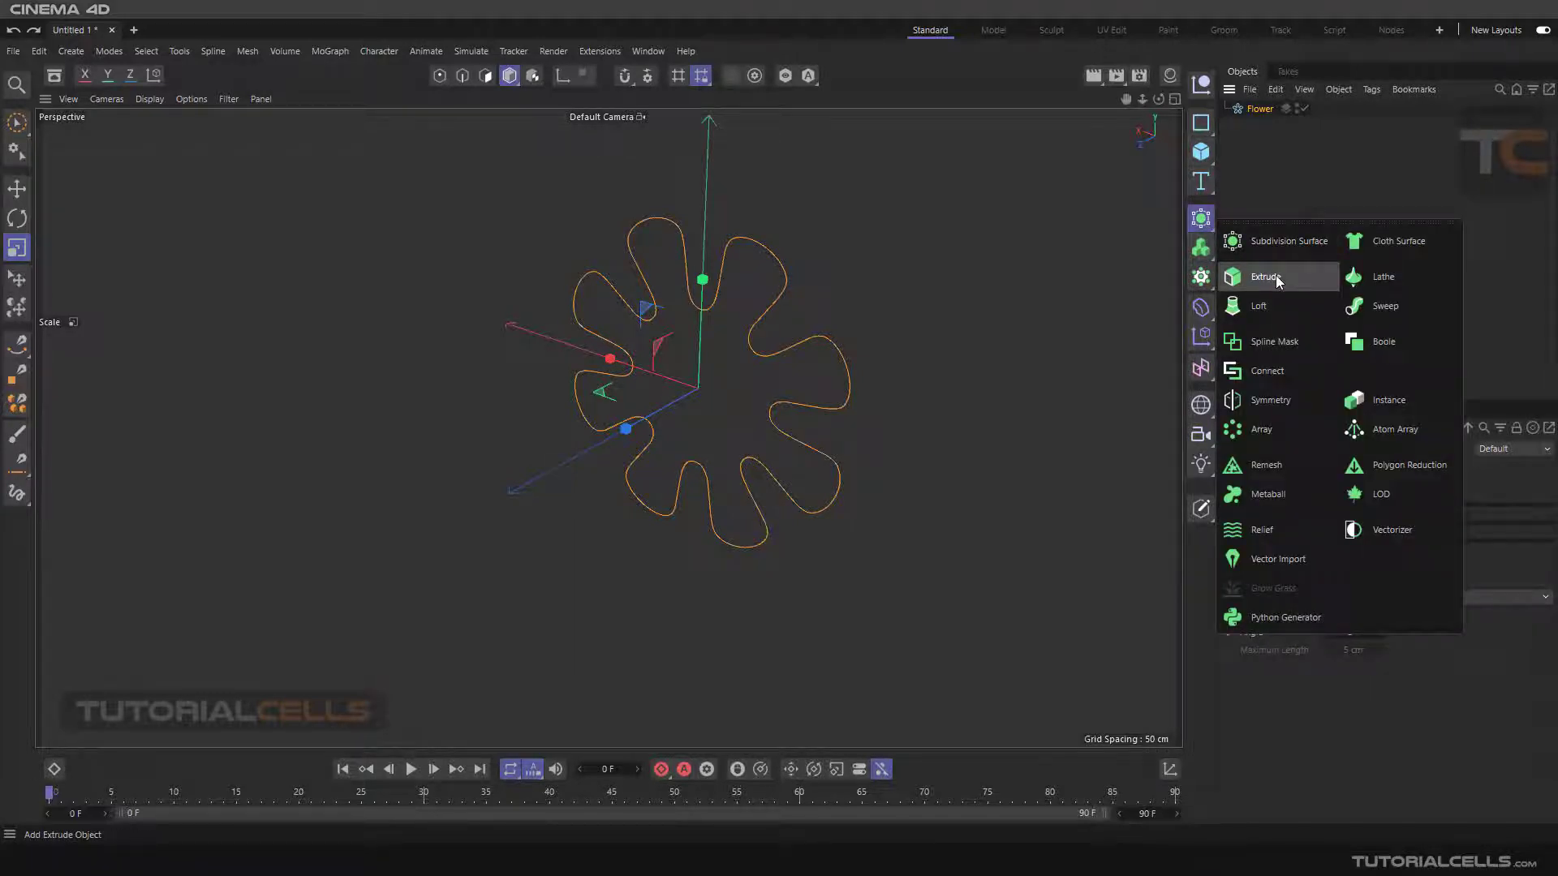
pyautogui.click(1270, 277)
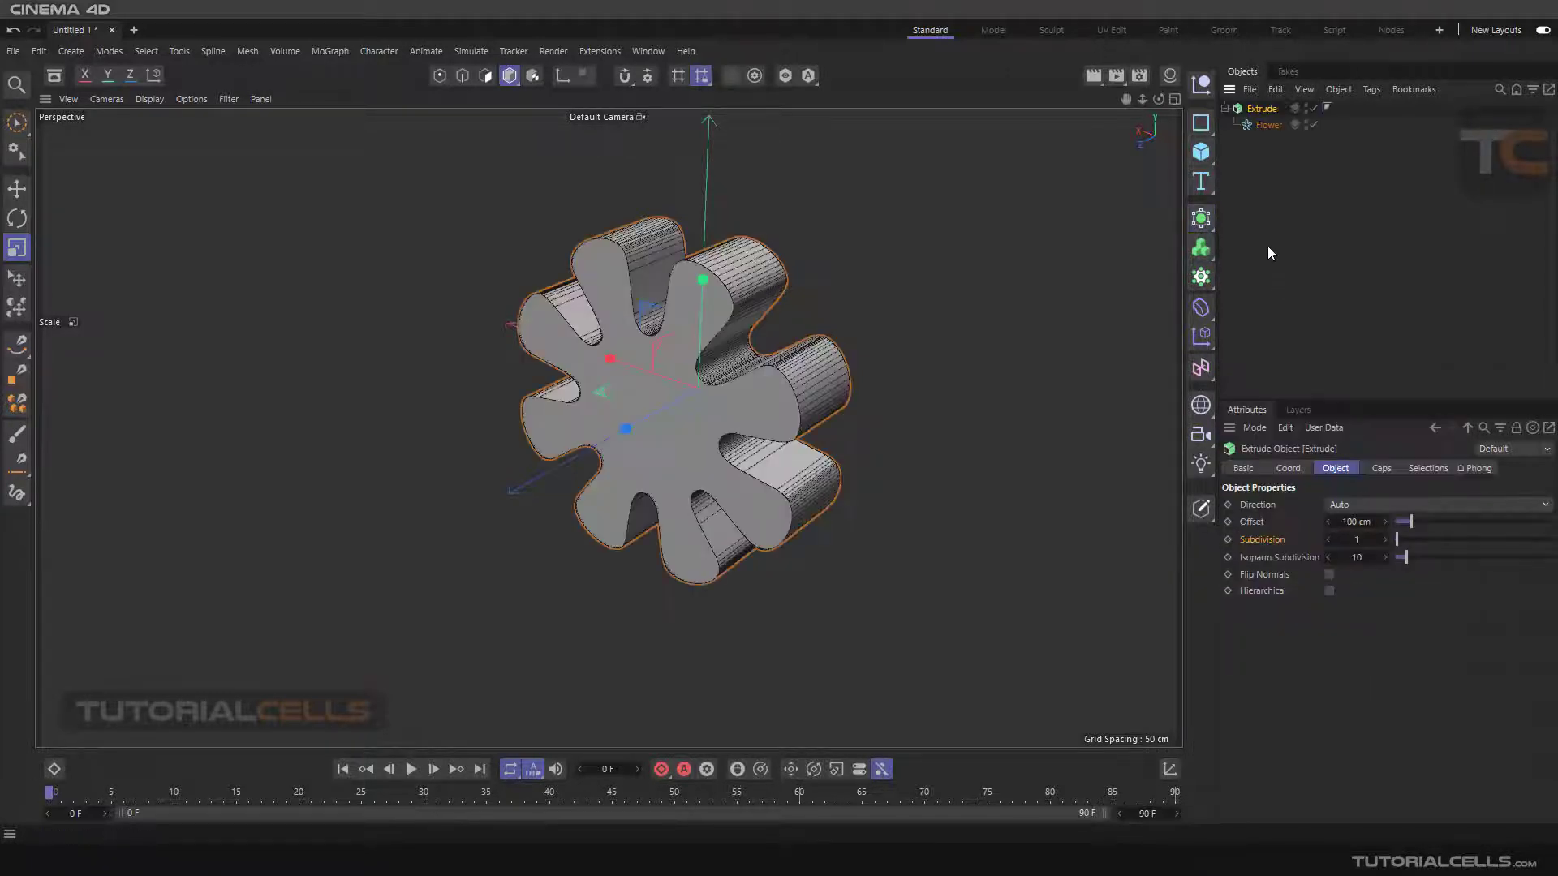
pyautogui.click(1260, 124)
pyautogui.click(1332, 596)
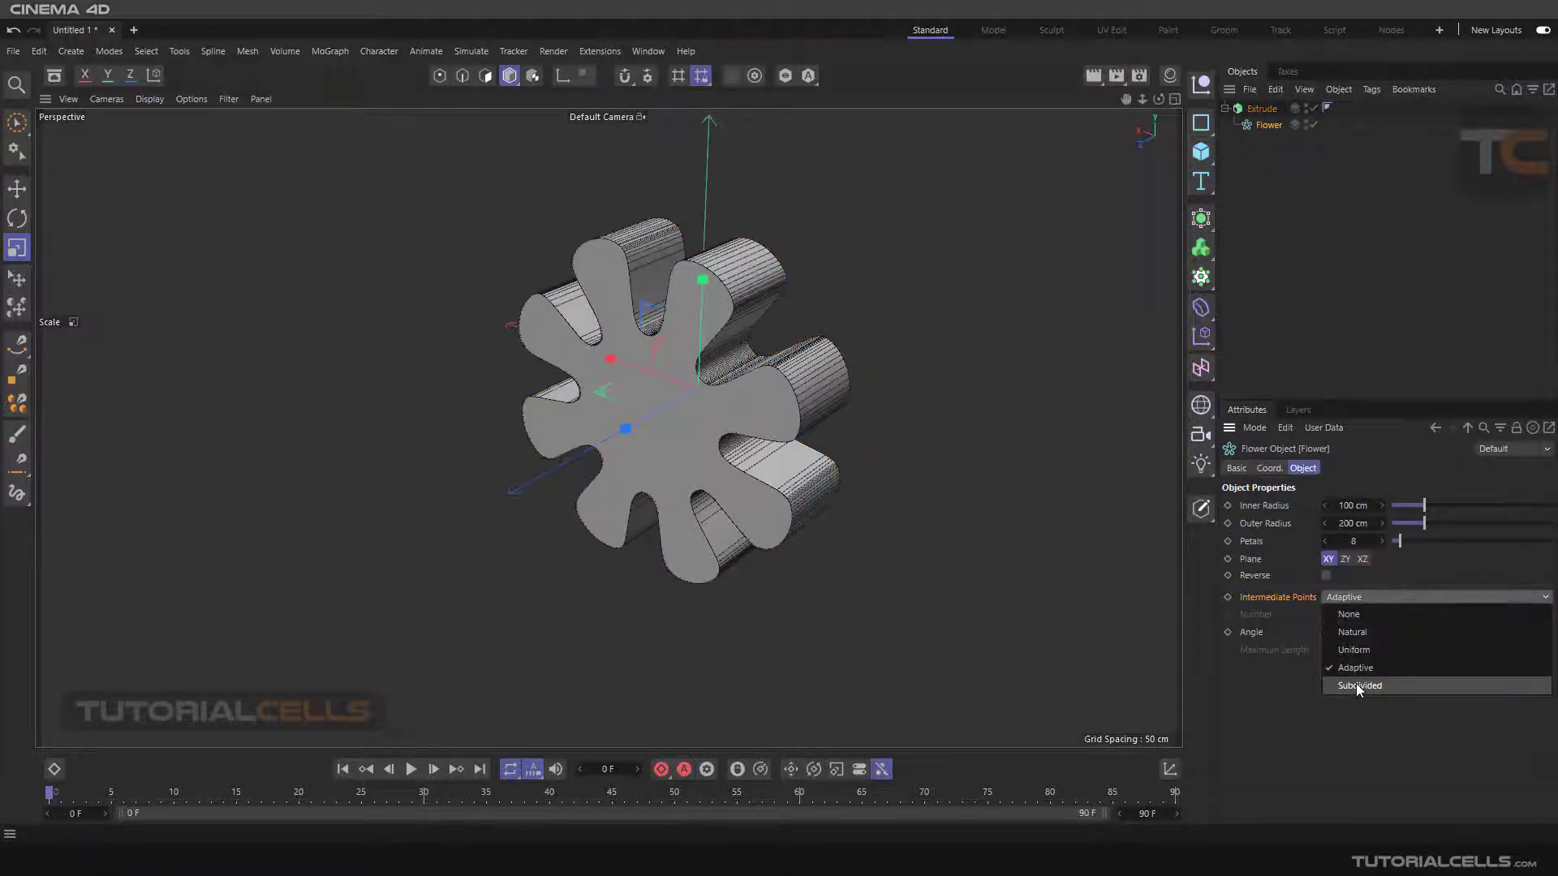
pyautogui.click(1356, 684)
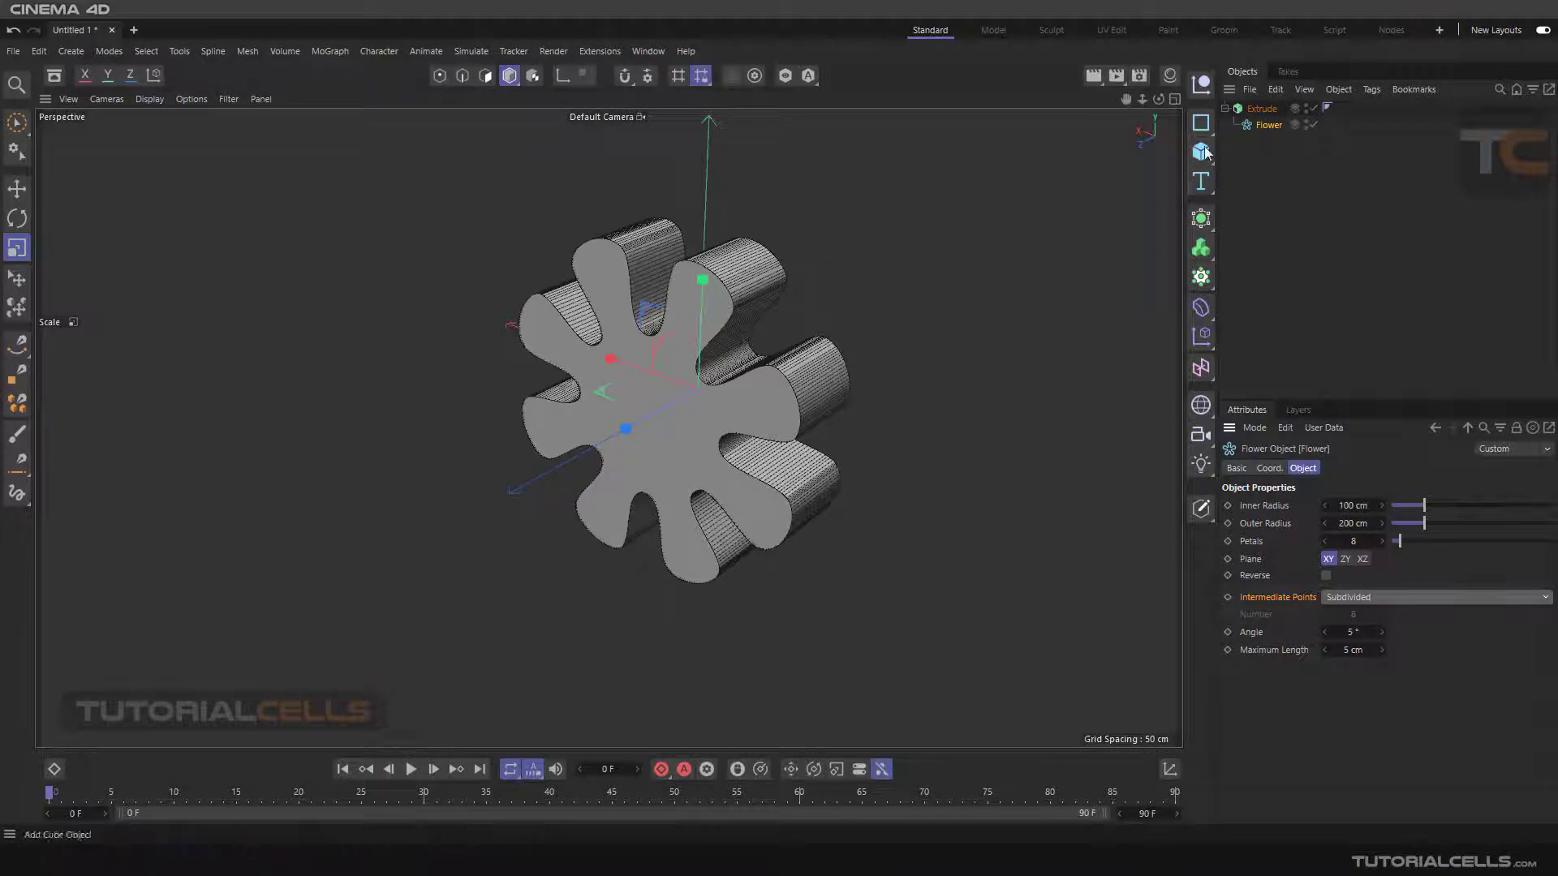
# - Set the Extrude's subdivision to 7 and its caps type to Regular Grid
pyautogui.click(1256, 109)
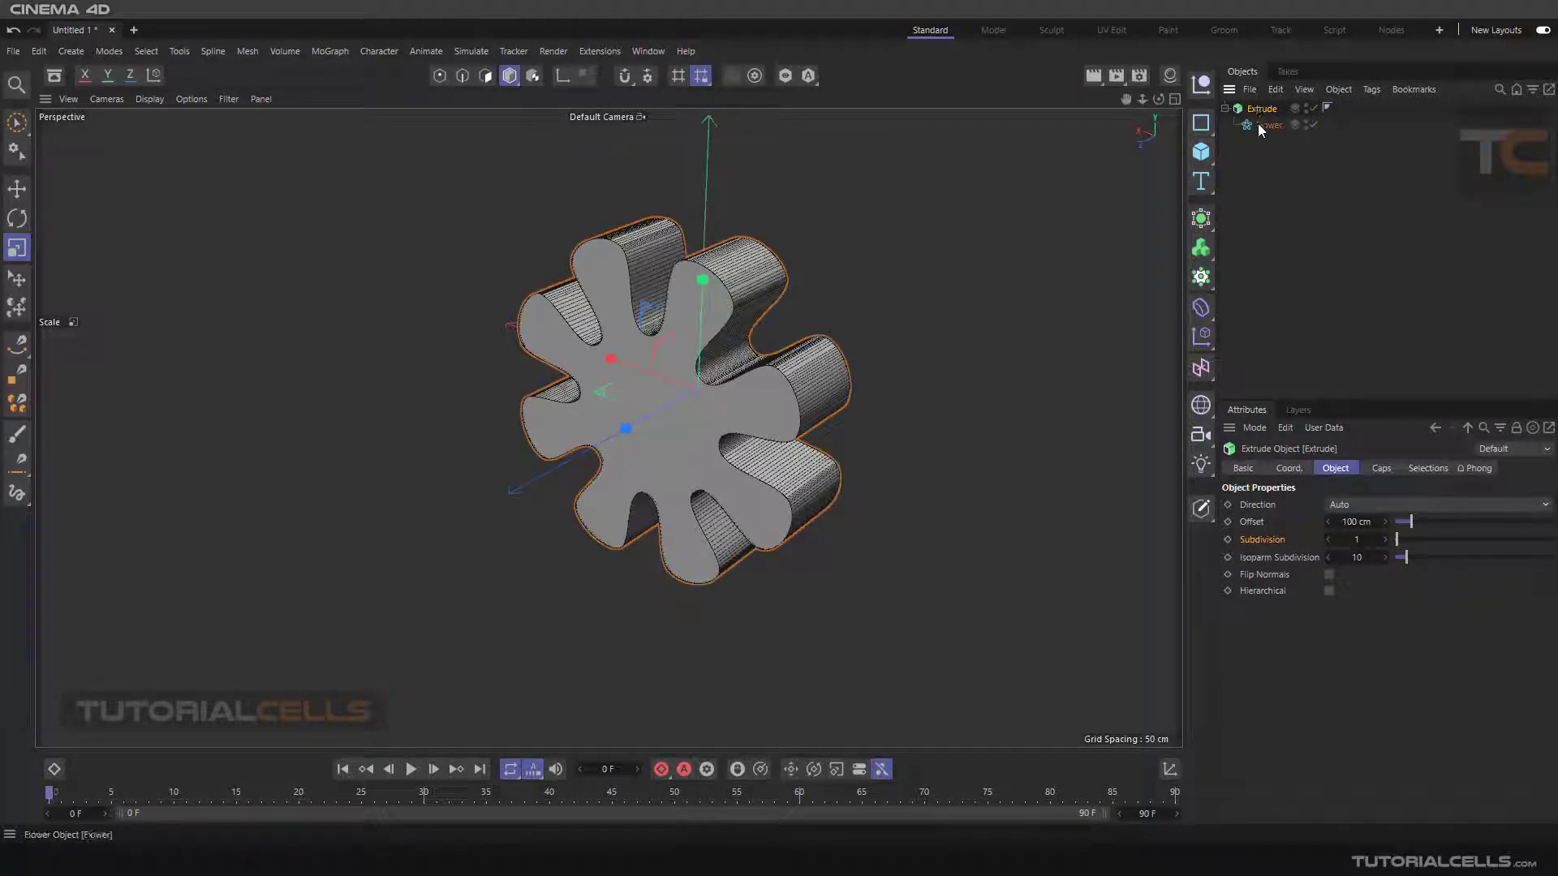
pyautogui.click(1404, 537)
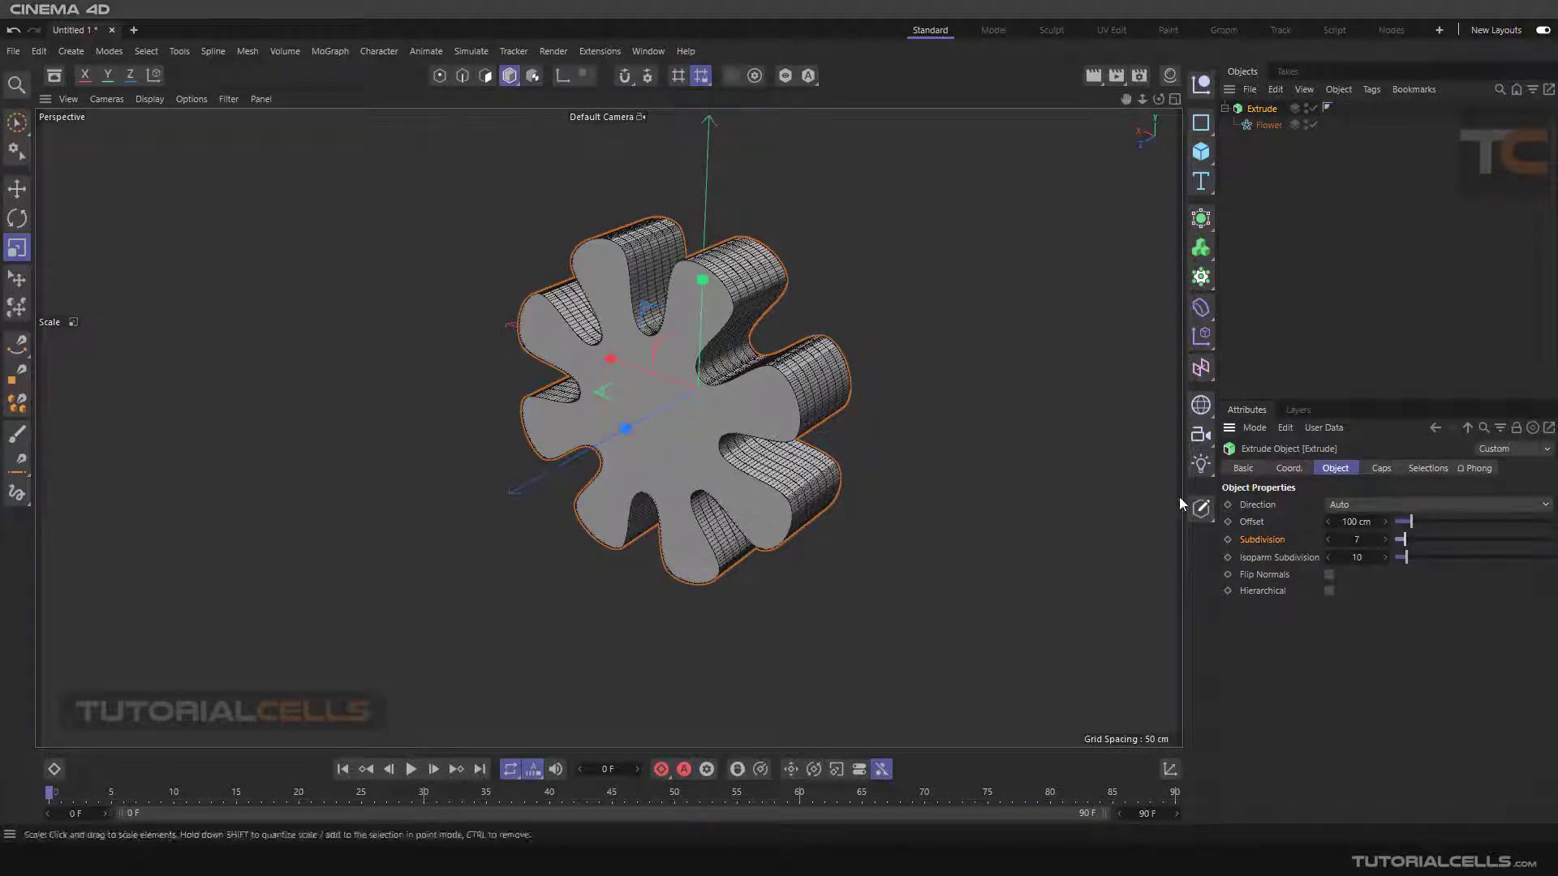
pyautogui.click(1374, 468)
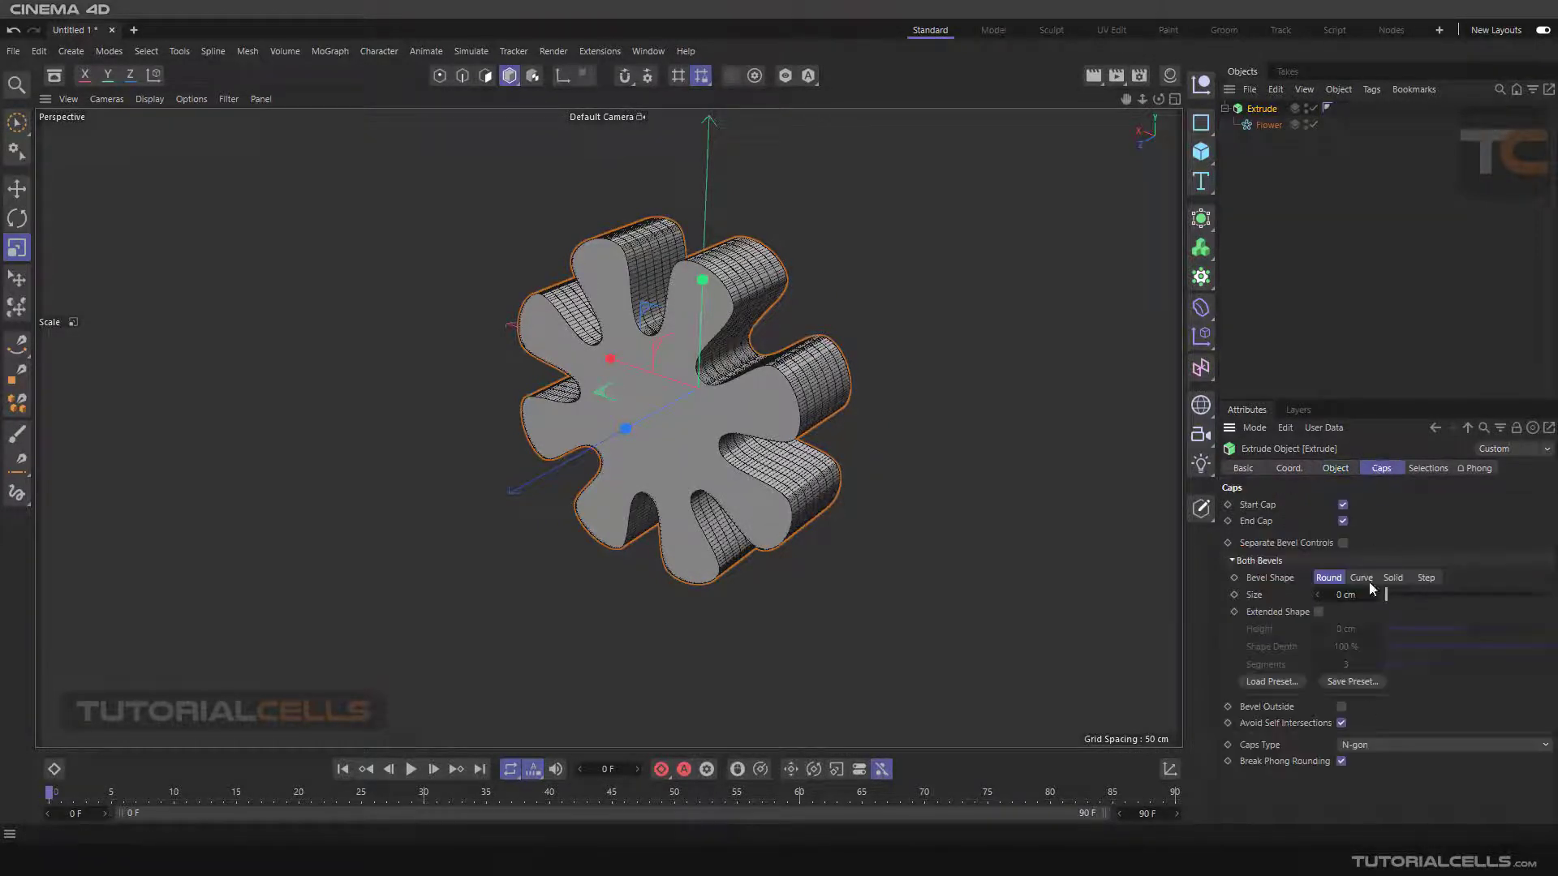
pyautogui.click(1380, 745)
pyautogui.click(1378, 727)
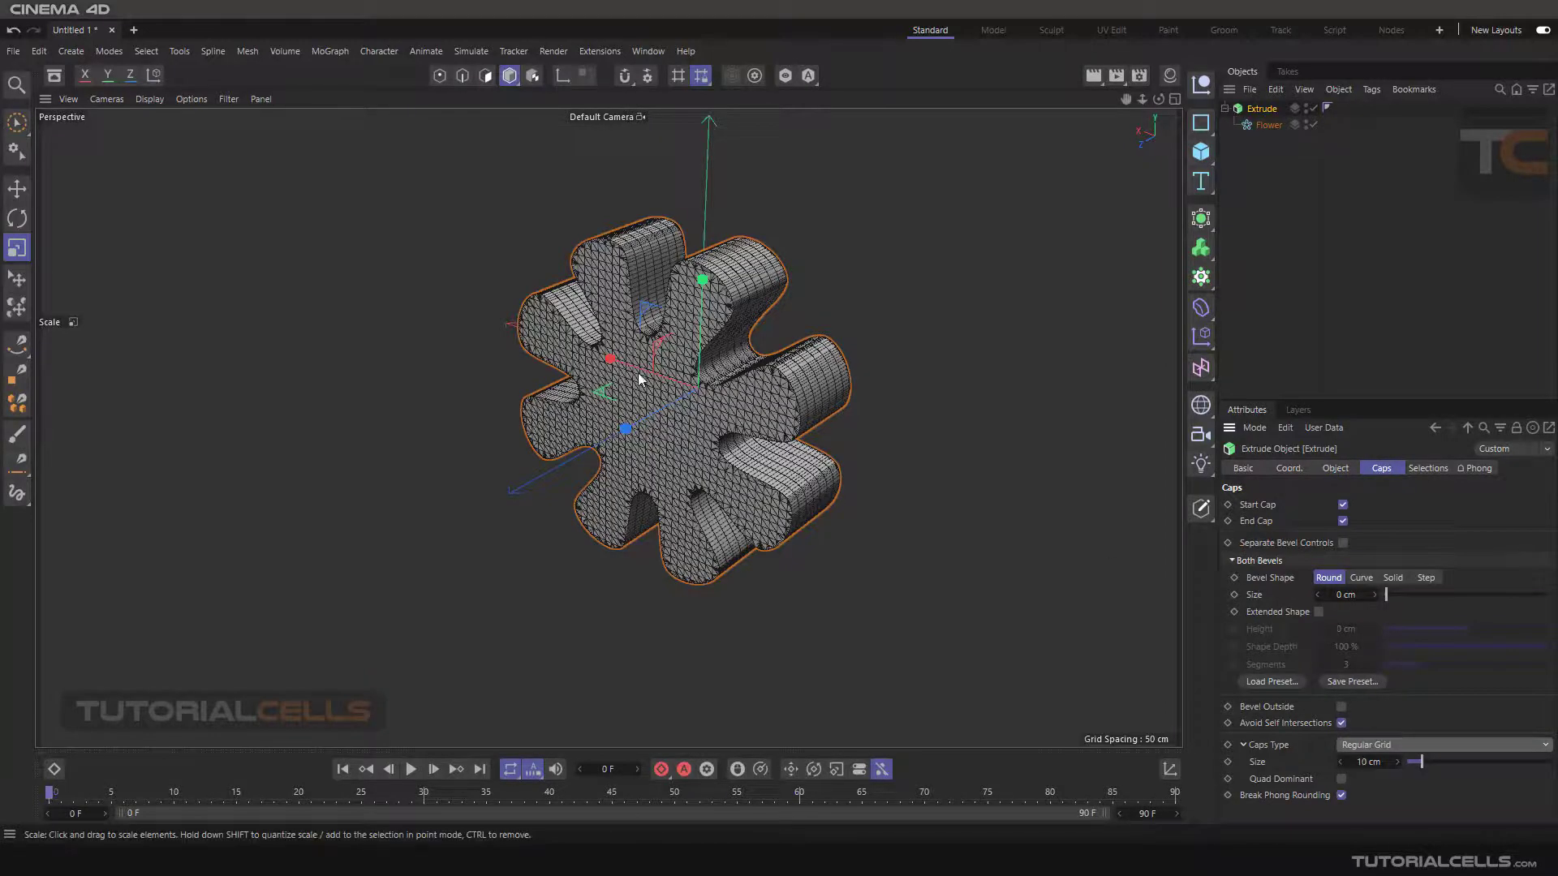
pyautogui.keyDown('alt'); pyautogui.moveTo(706, 324); pyautogui.dragTo(818, 355); pyautogui.keyUp('alt')
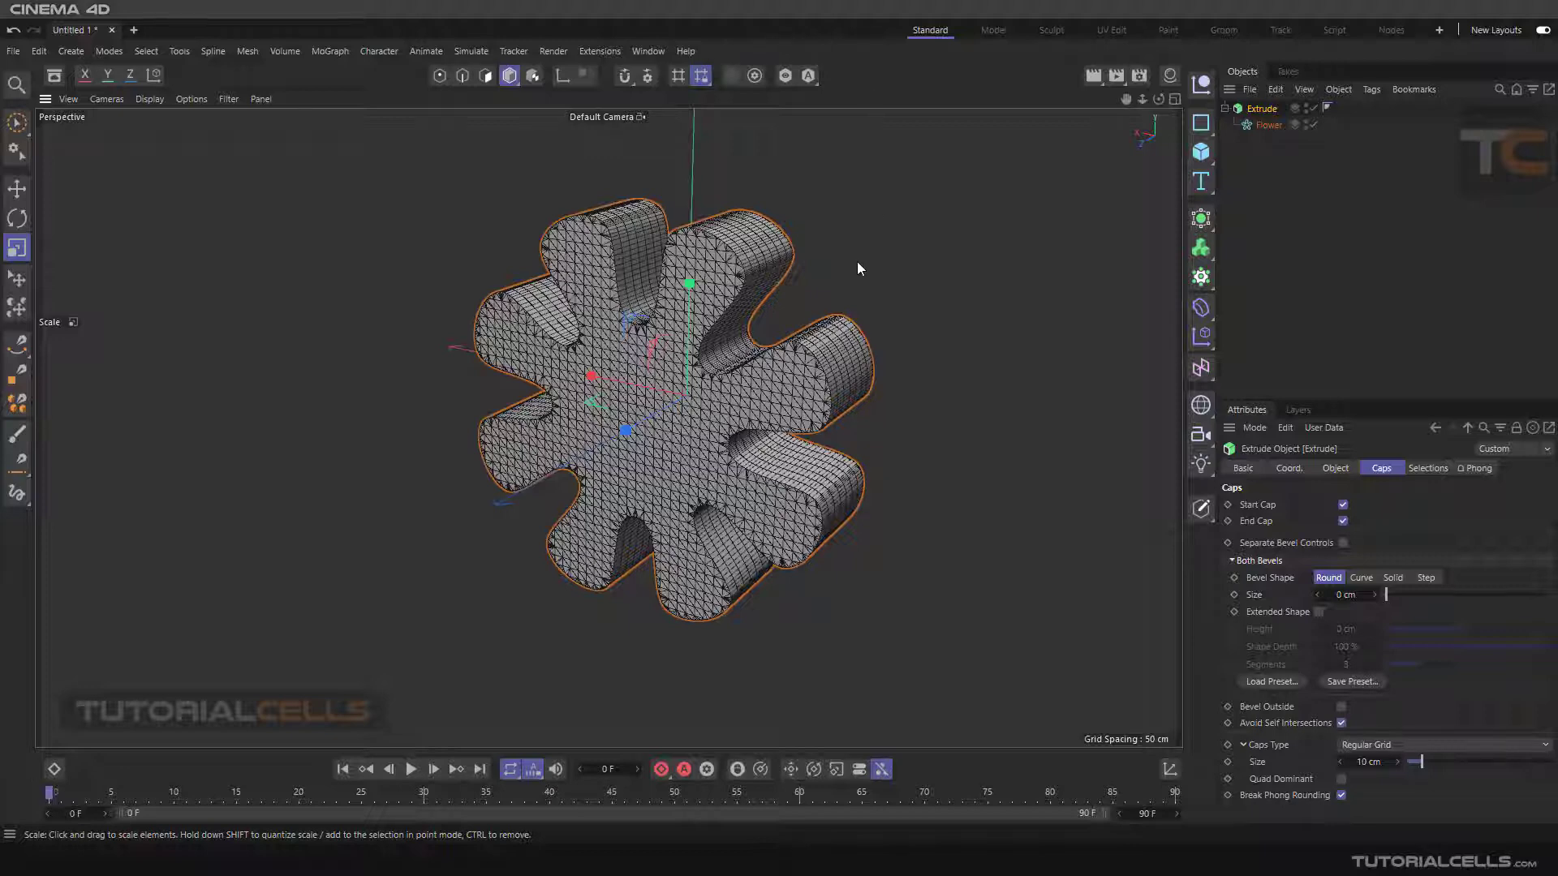
pyautogui.click(1267, 125)
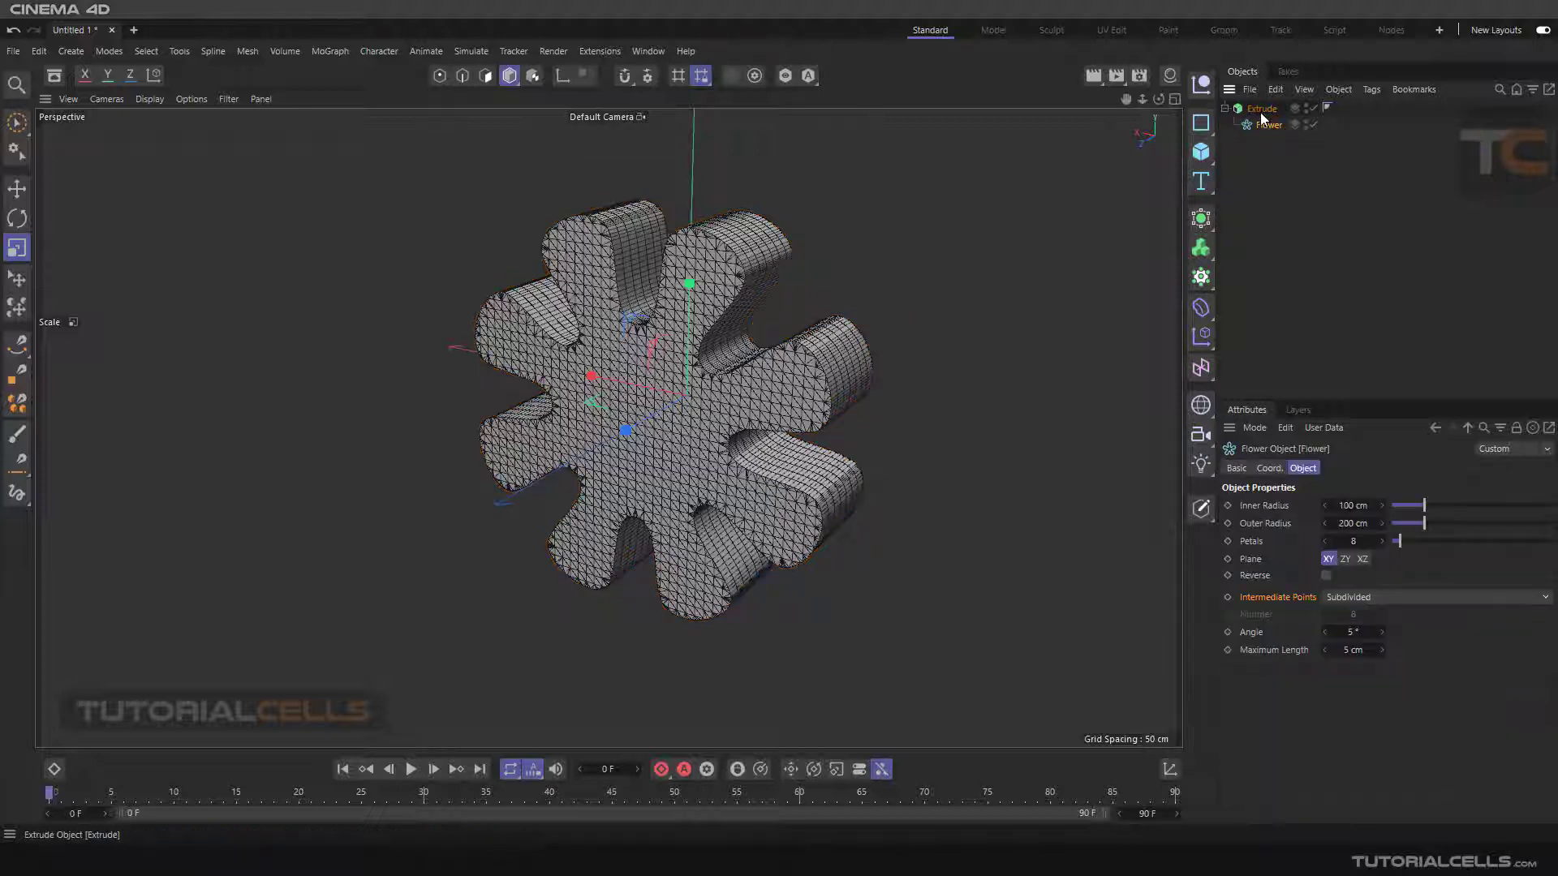
pyautogui.click(1261, 108)
pyautogui.keyDown('alt'); pyautogui.moveTo(828, 284); pyautogui.dragTo(777, 294); pyautogui.keyUp('alt')
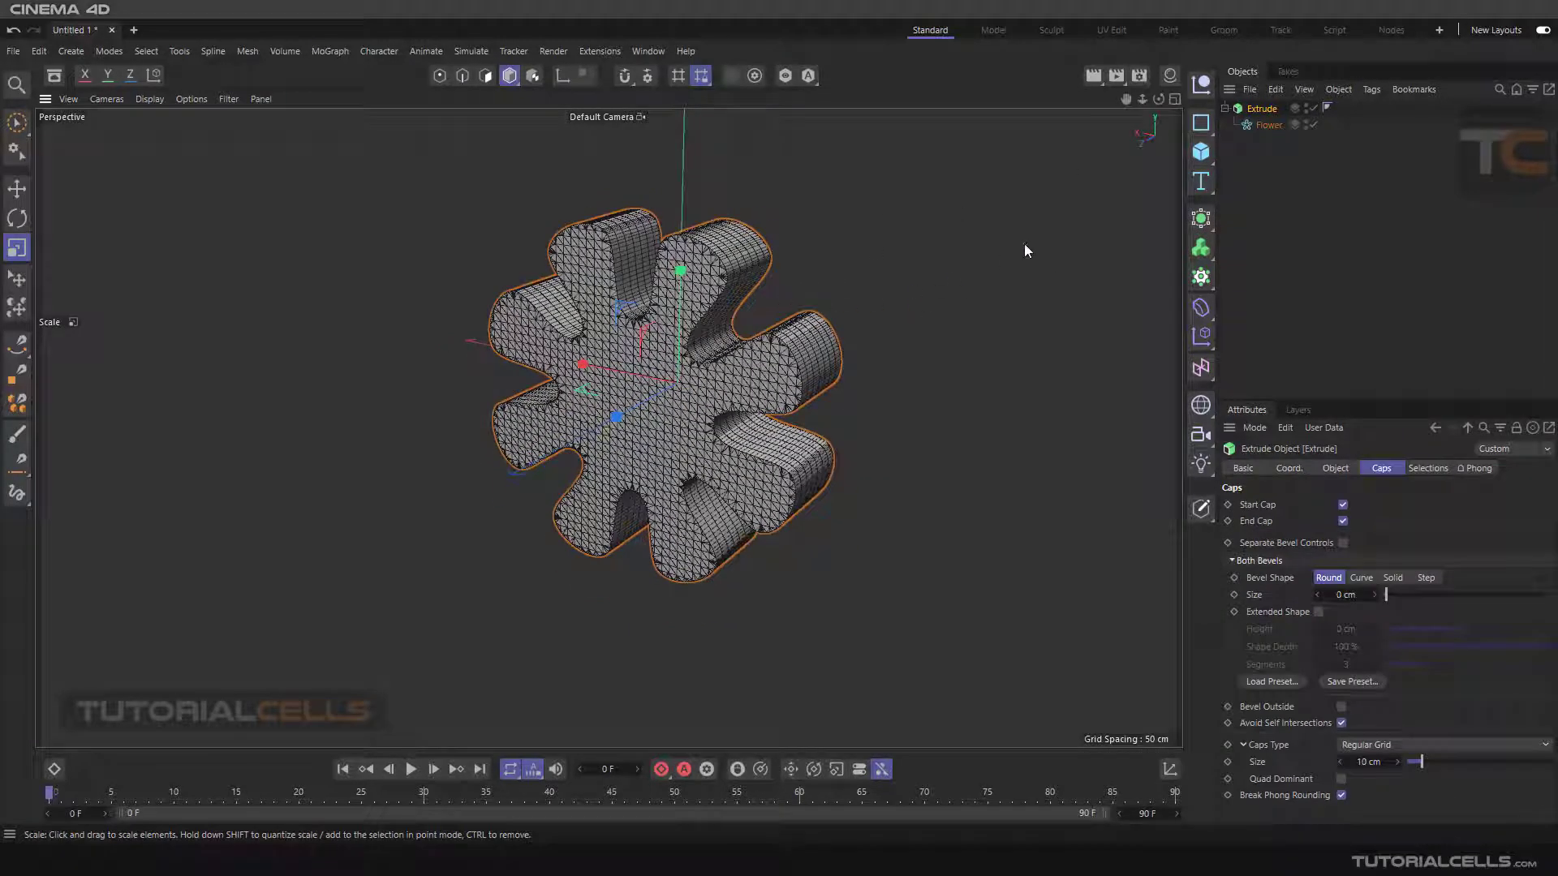
pyautogui.click(1250, 126)
pyautogui.click(1248, 109)
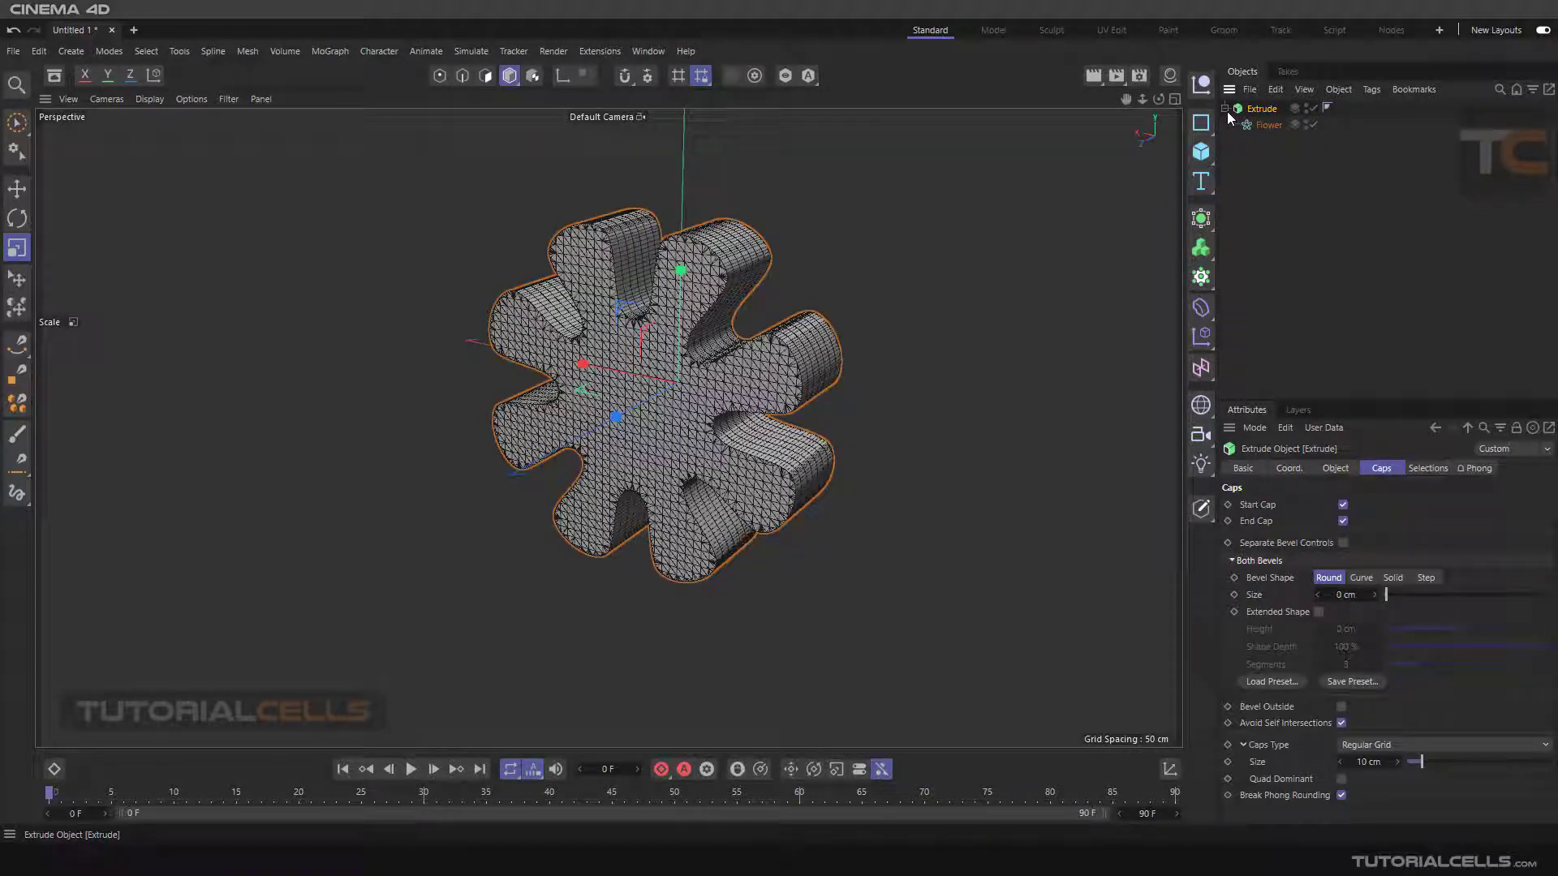
# - Add a Bulge deformer as a child of the Extrude object, fitted to the extruded flower
pyautogui.click(1226, 109)
pyautogui.click(1201, 308)
pyautogui.click(1226, 108)
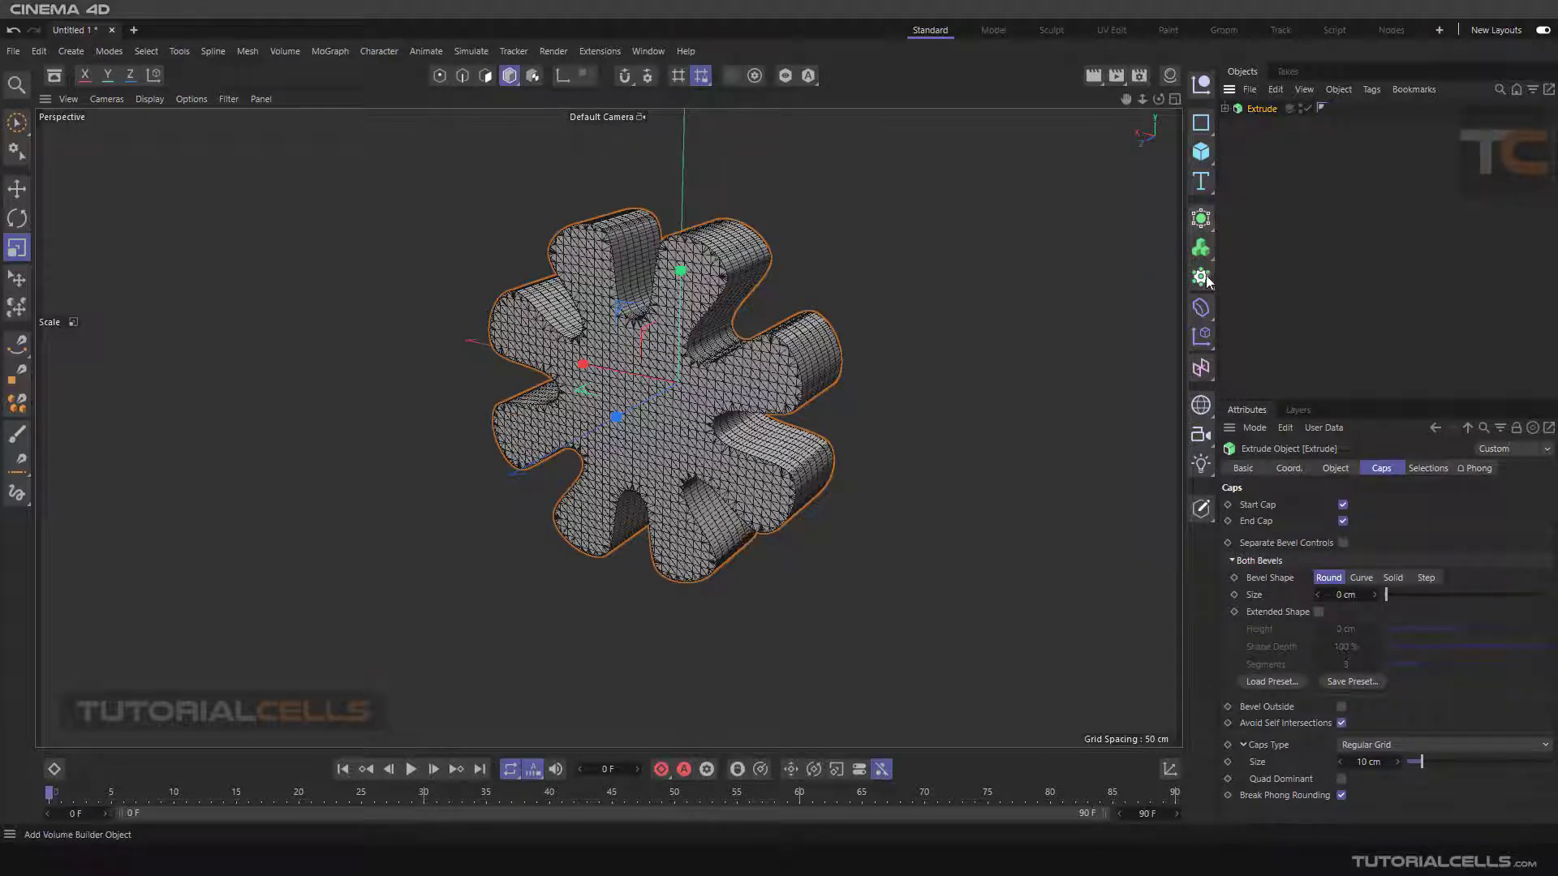
pyautogui.click(1201, 307)
pyautogui.click(1367, 314)
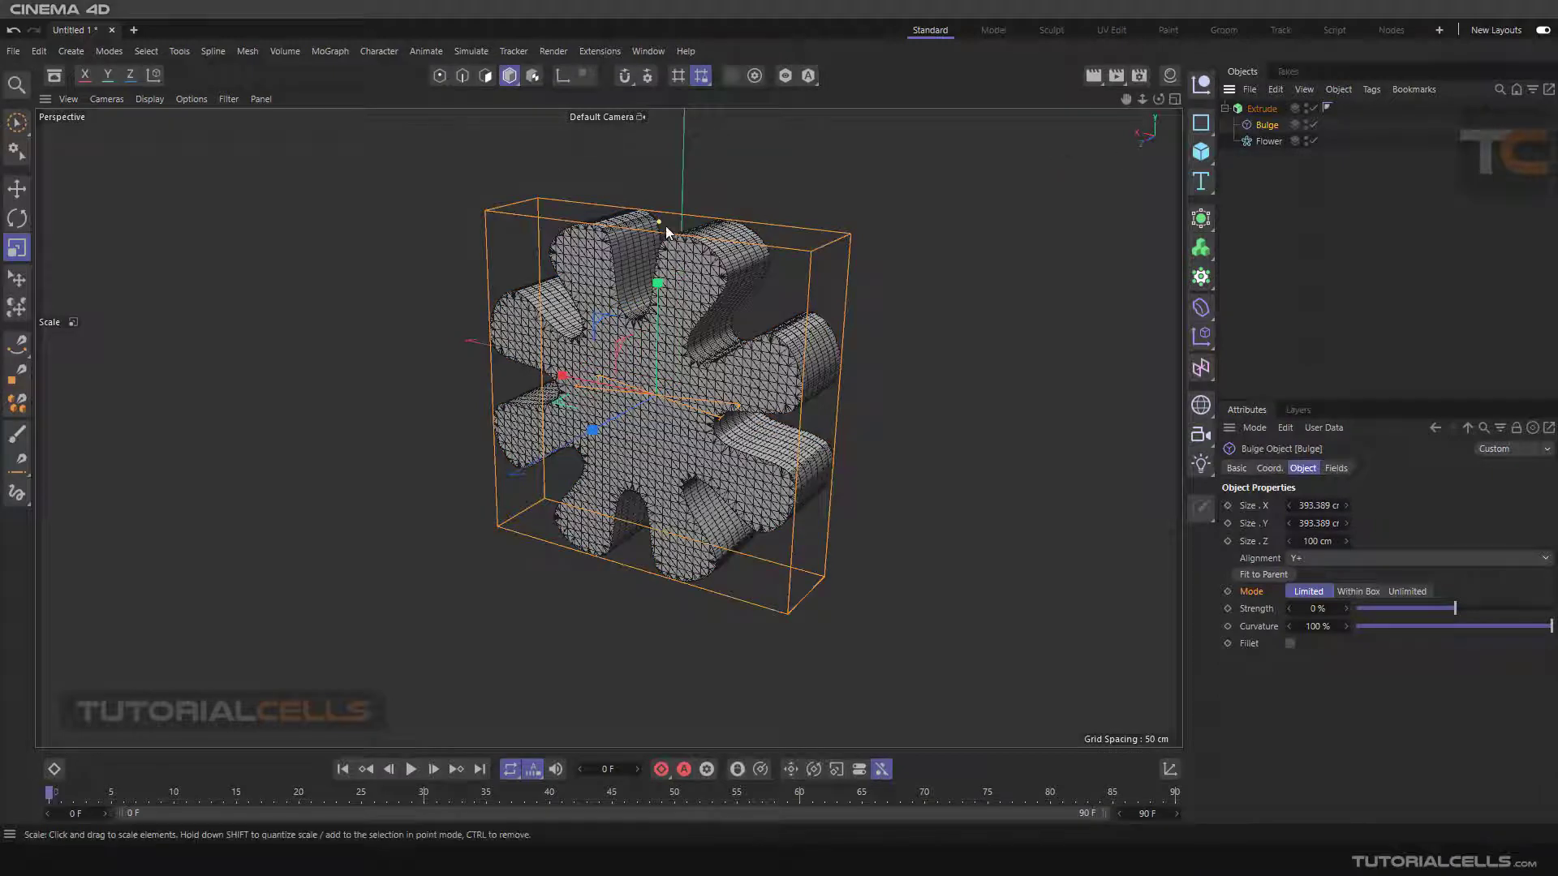
# - Try pinching the extruded flower with the Bulge handle to about -81% strength, and undo the change
pyautogui.moveTo(660, 221); pyautogui.dragTo(706, 208)
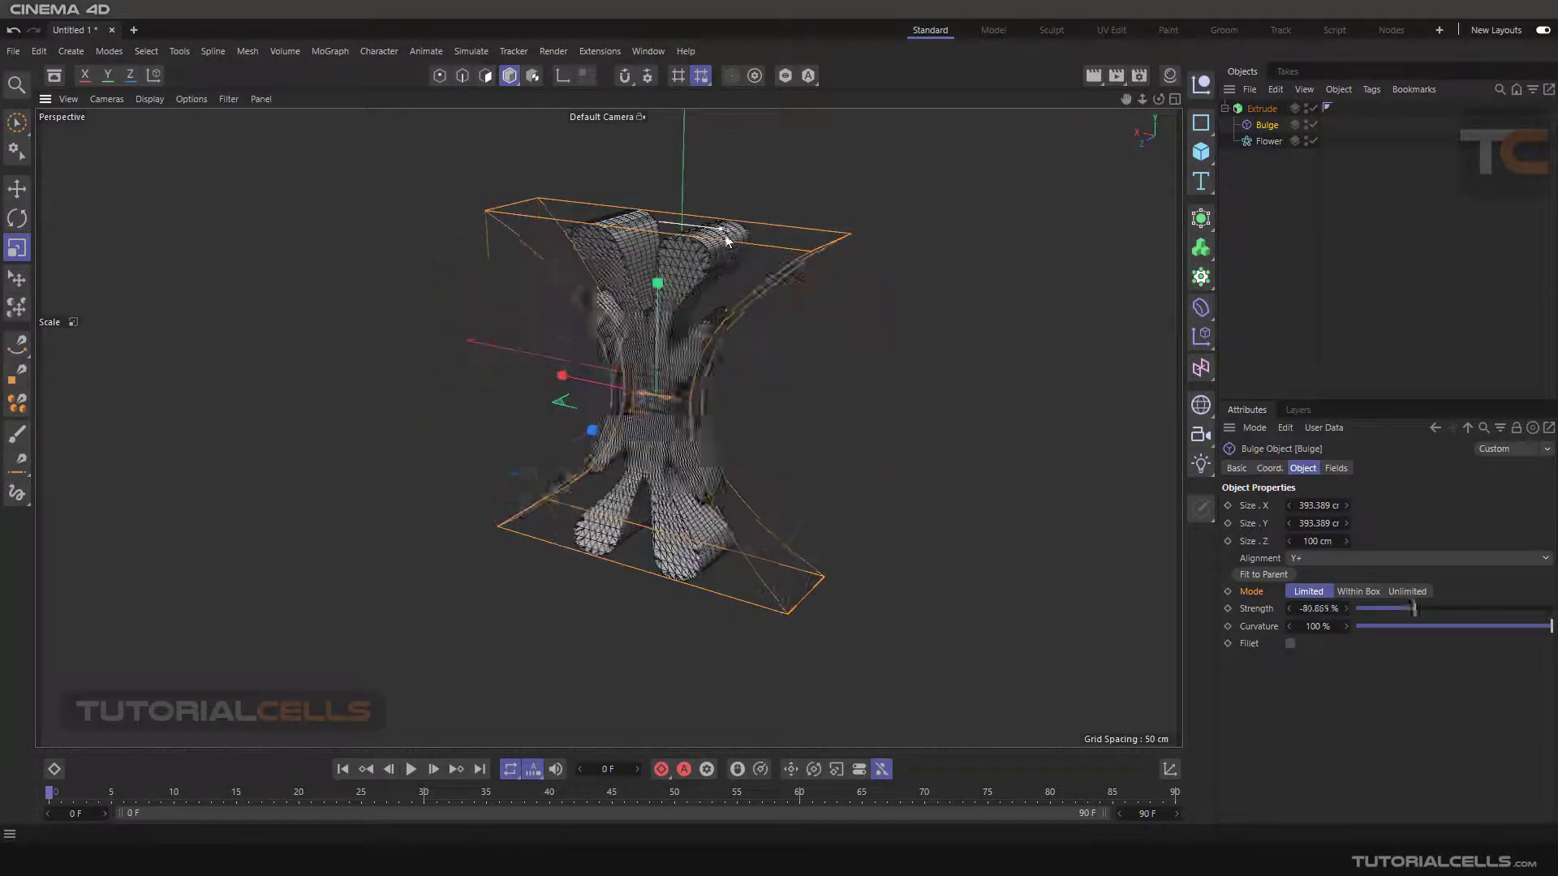
pyautogui.hotkey('ctrl', 'z')
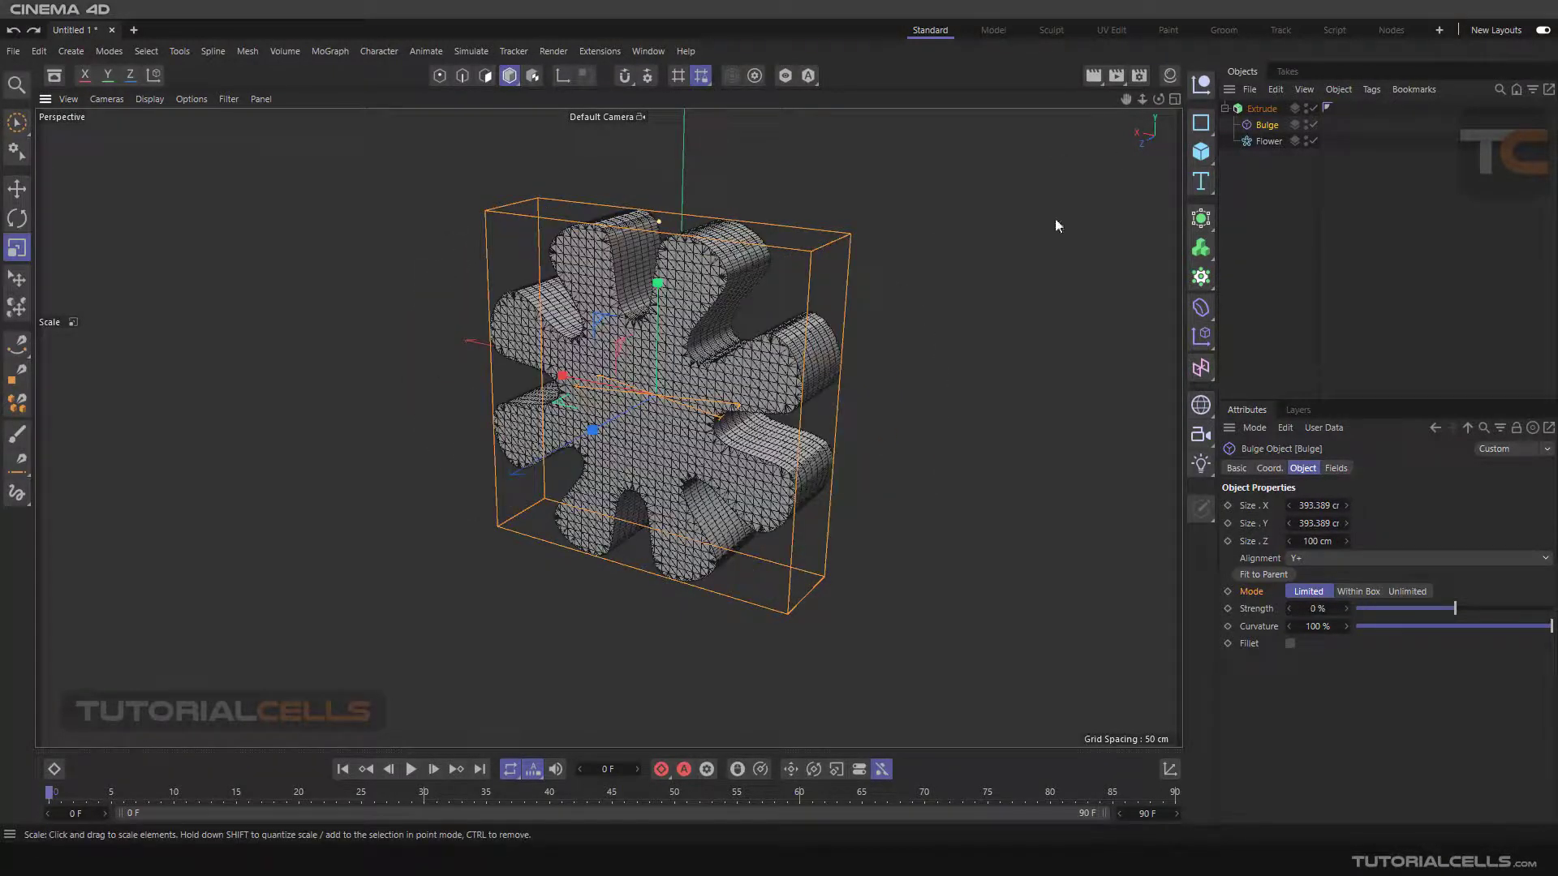
# - Move the Bulge deformer out of the Extrude hierarchy and delete it
pyautogui.click(1265, 128)
pyautogui.moveTo(1264, 128)
pyautogui.mouseDown()
pyautogui.moveTo(1269, 181)
pyautogui.moveTo(1256, 152)
pyautogui.mouseUp()
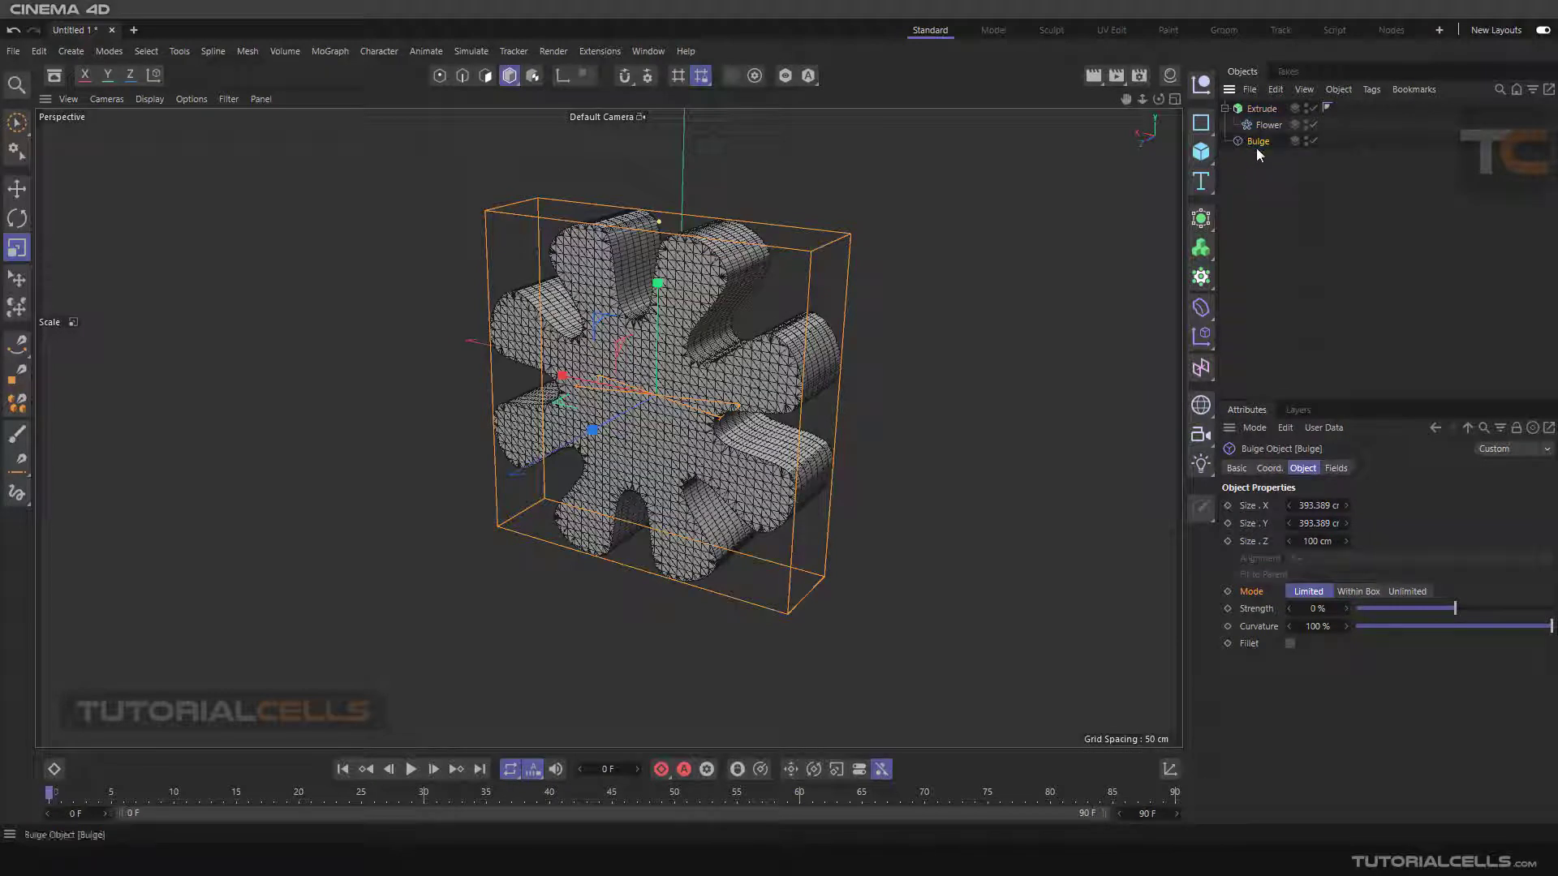
pyautogui.press('Delete')
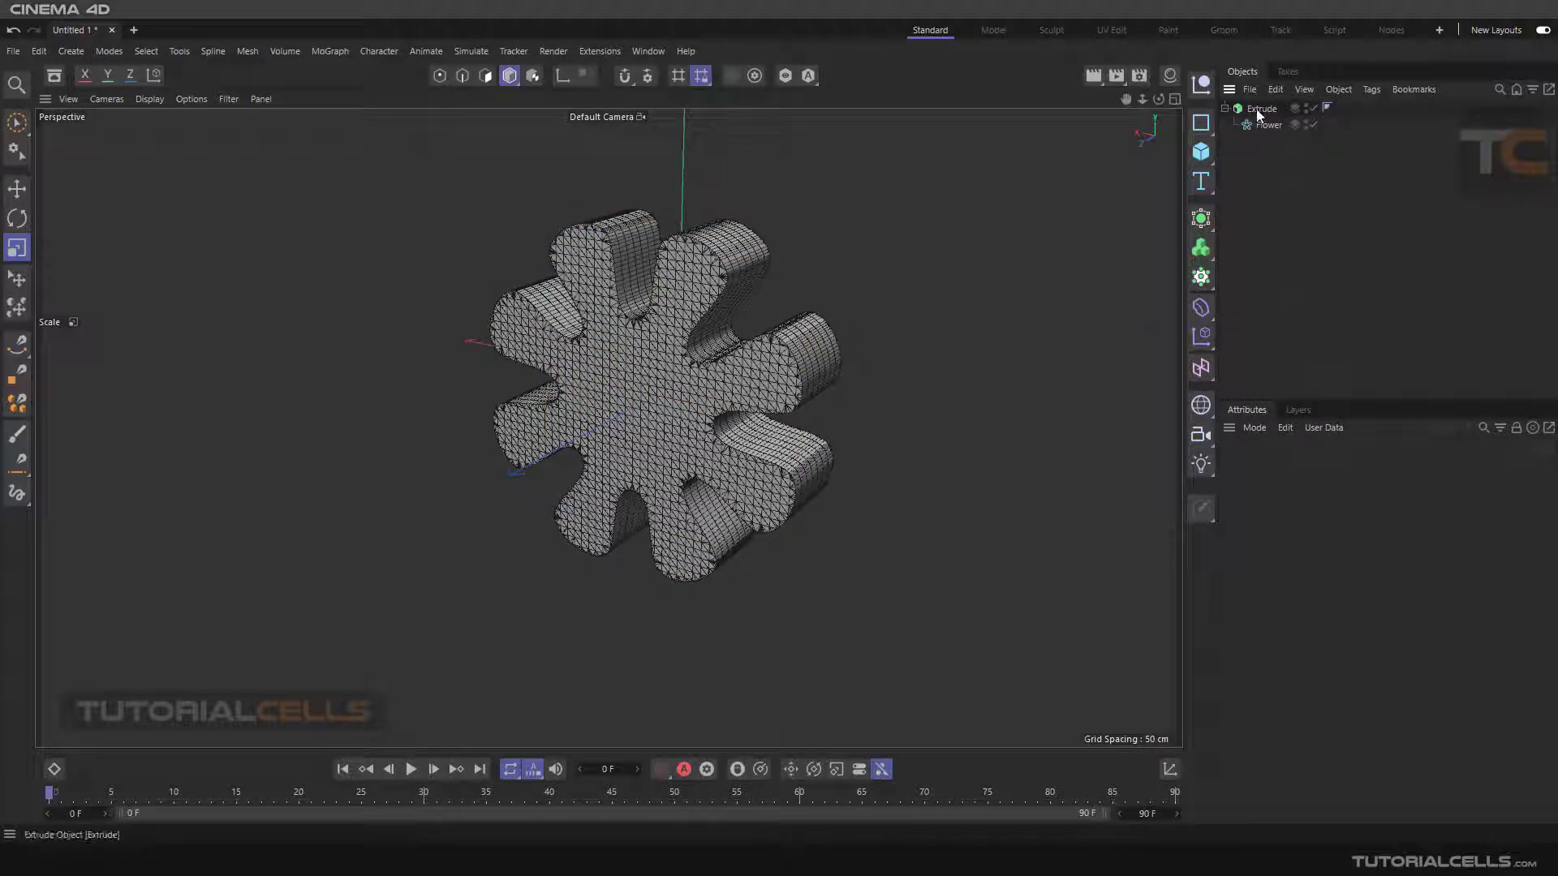
# - Collapse the Extrude hierarchy and add a new Bulge deformer as its child, fitted to the extruded flower
pyautogui.click(1235, 109)
pyautogui.click(1225, 109)
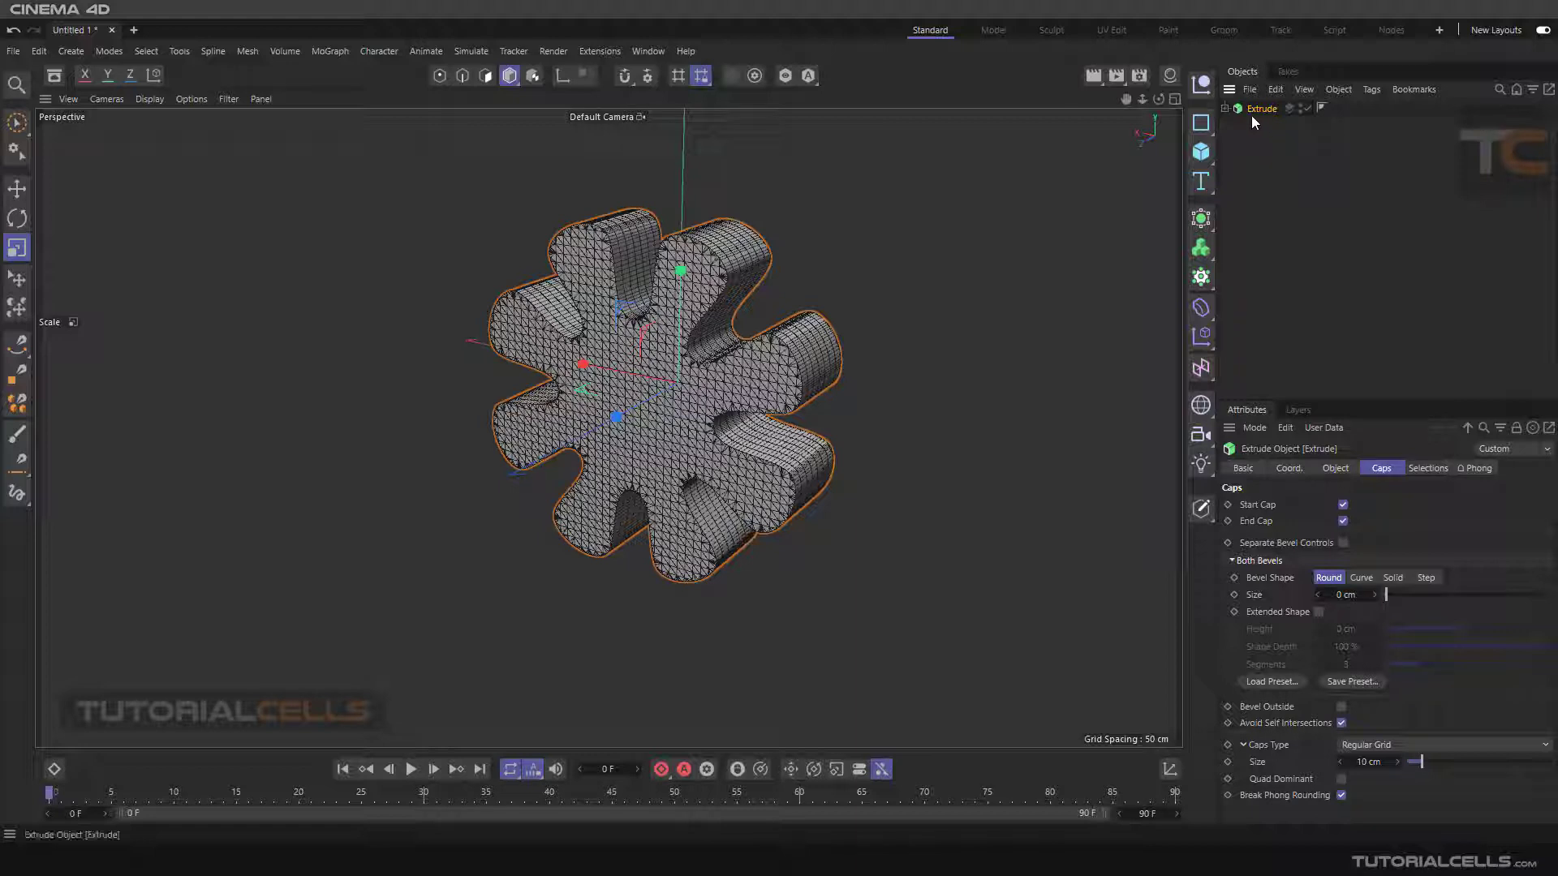
pyautogui.click(1201, 312)
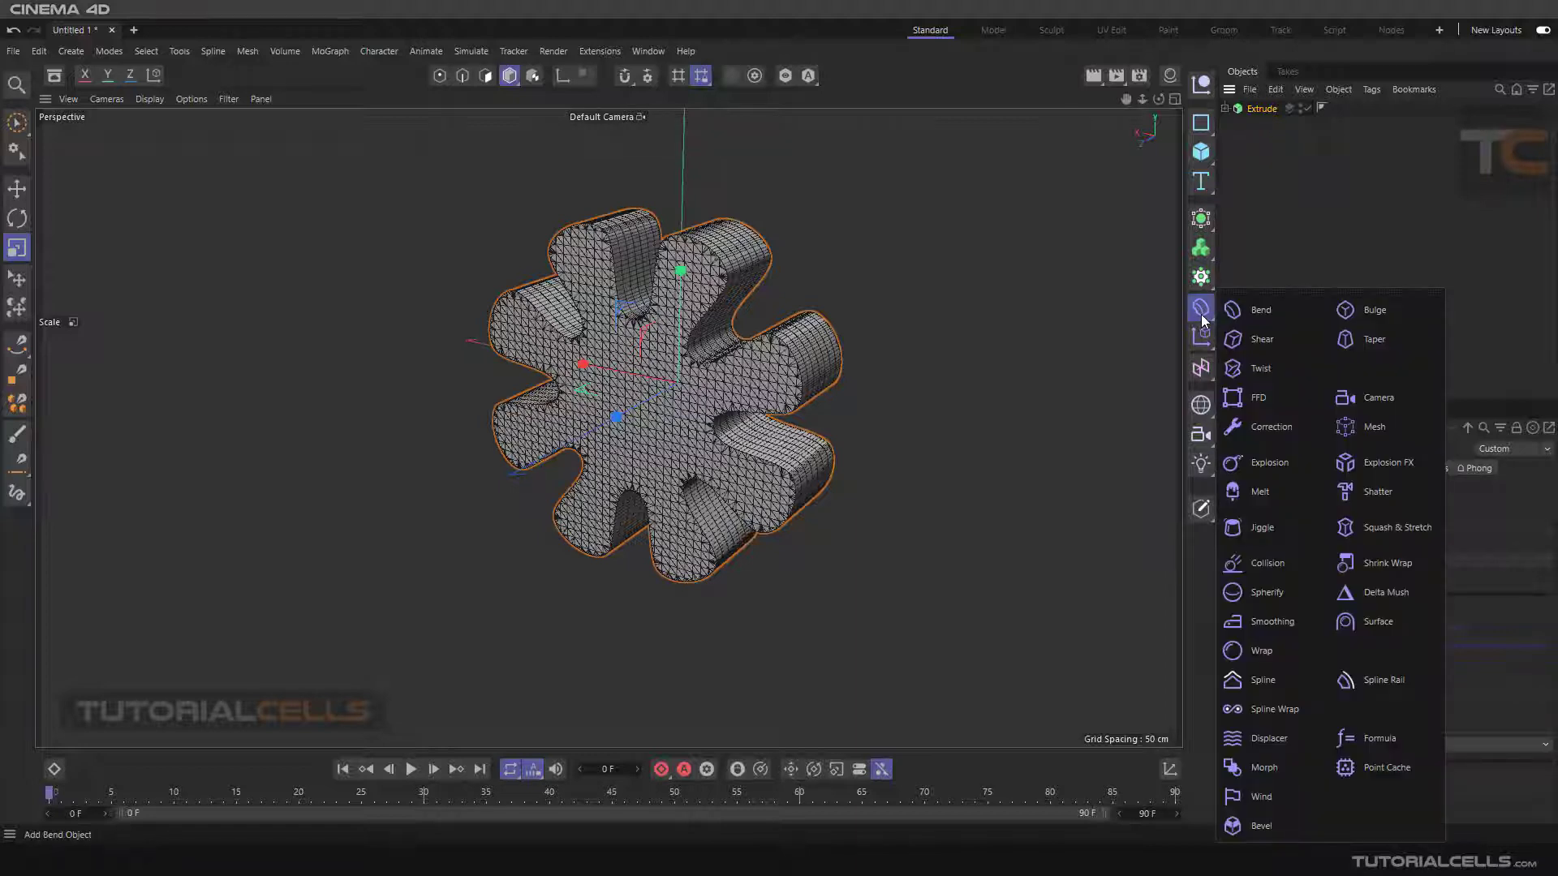
pyautogui.keyDown('shift'); pyautogui.click(1347, 312); pyautogui.keyUp('shift')
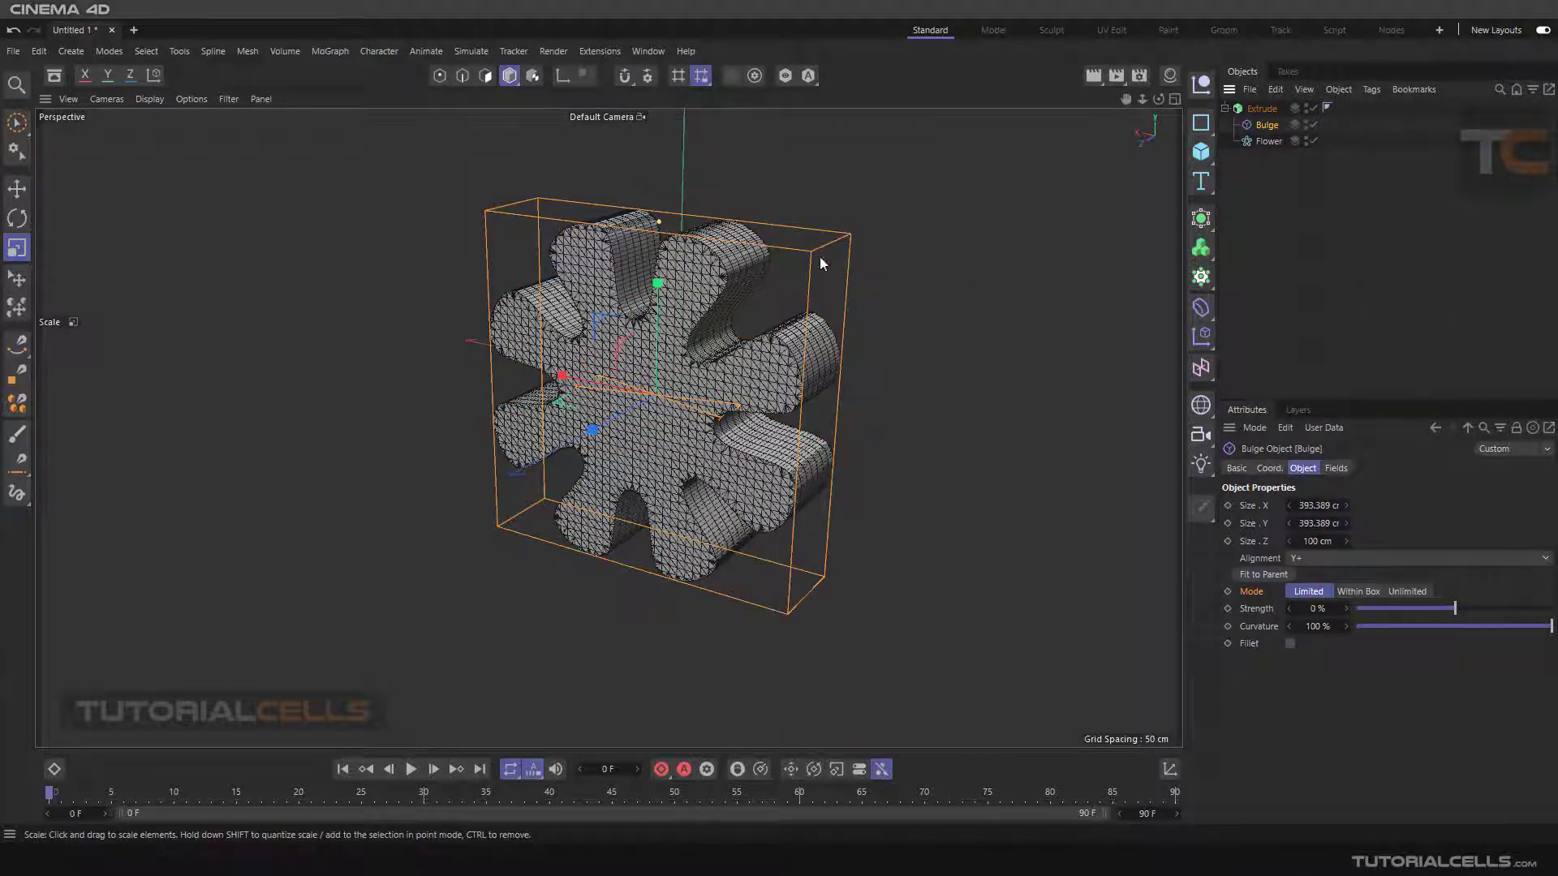
# - Move the Bulge deformer out of the Extrude so both objects sit at the same hierarchy level
pyautogui.keyDown('alt'); pyautogui.moveTo(766, 247); pyautogui.dragTo(744, 313); pyautogui.keyUp('alt')
pyautogui.moveTo(1263, 128); pyautogui.dragTo(1256, 178)
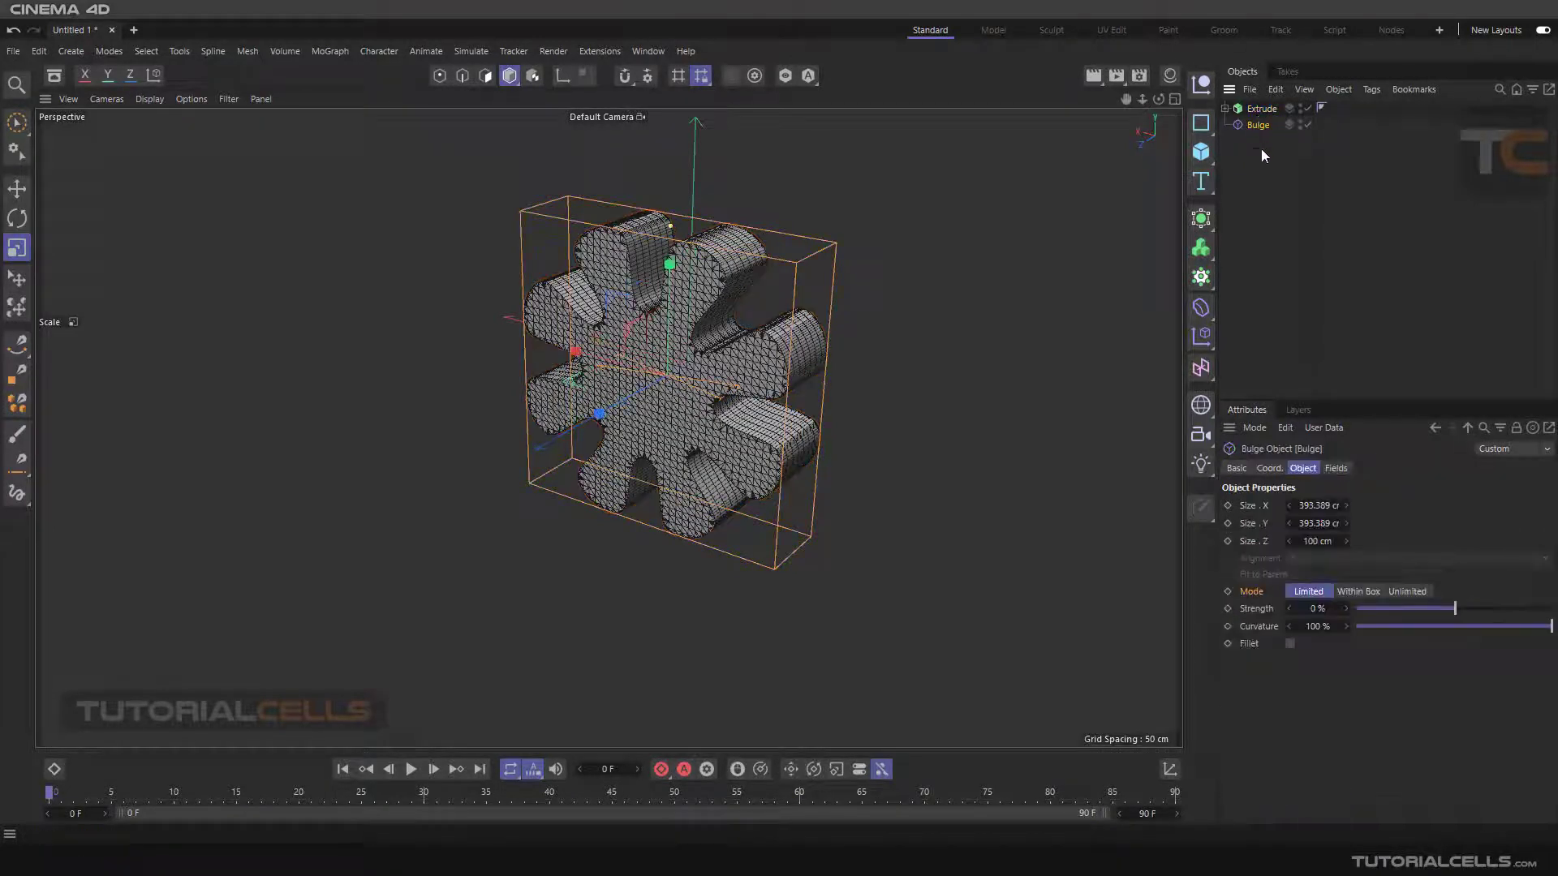
pyautogui.click(1262, 150)
# - Add a Null object and make the Extrude and the Bulge deformer its children
pyautogui.click(1204, 82)
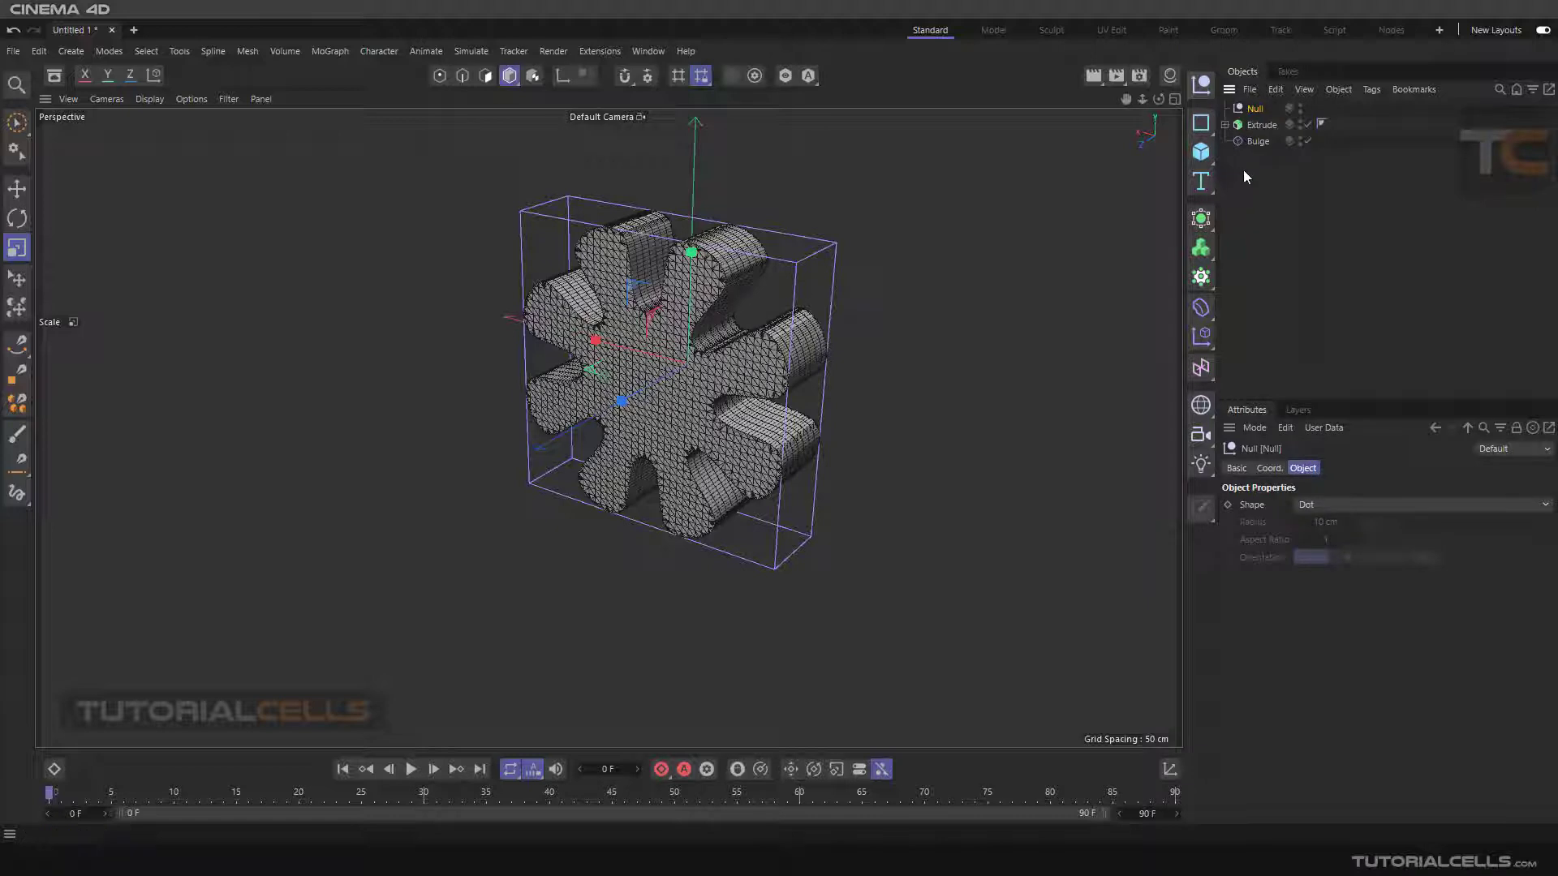
pyautogui.moveTo(1258, 144); pyautogui.dragTo(1258, 112)
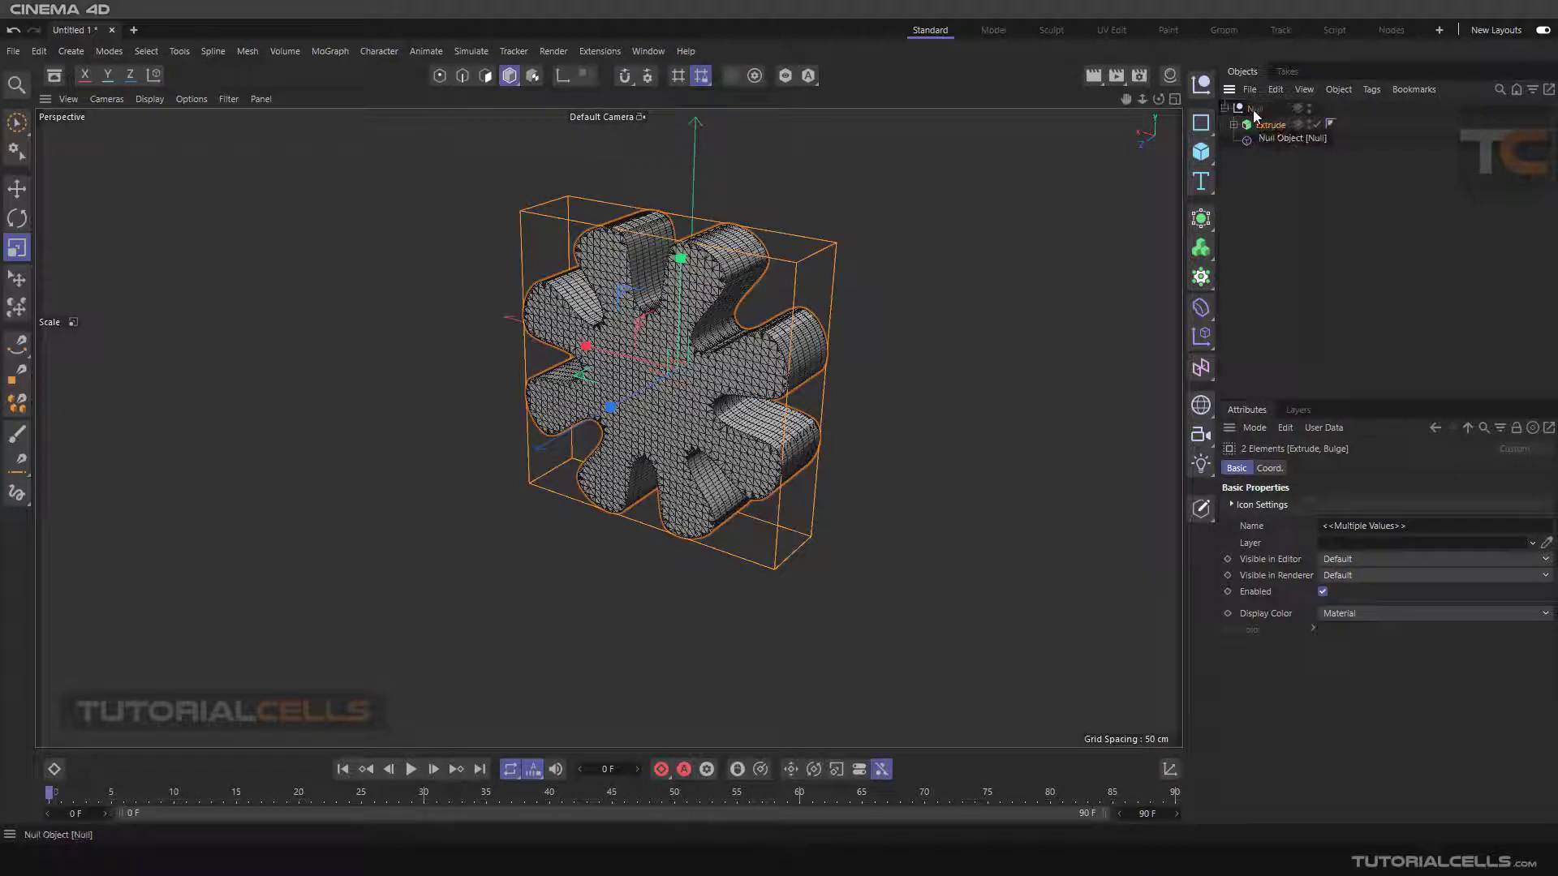
pyautogui.click(1254, 110)
pyautogui.click(1224, 108)
pyautogui.click(1225, 108)
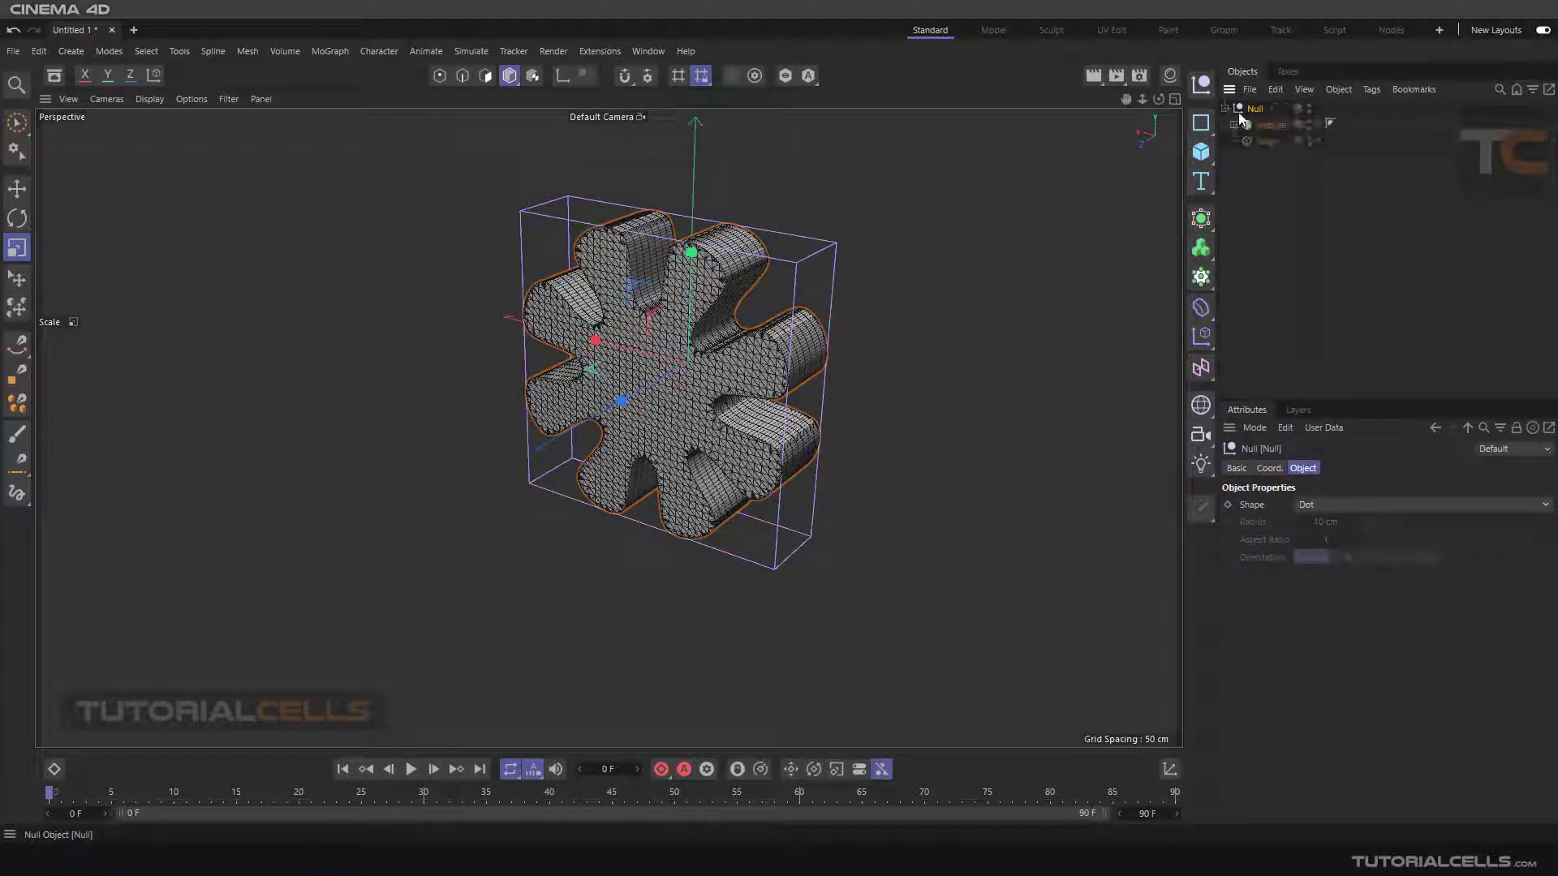
# - Set the strength of the Bulge deformer under the Null to -25%
pyautogui.click(1261, 126)
pyautogui.click(1264, 142)
pyautogui.click(1265, 126)
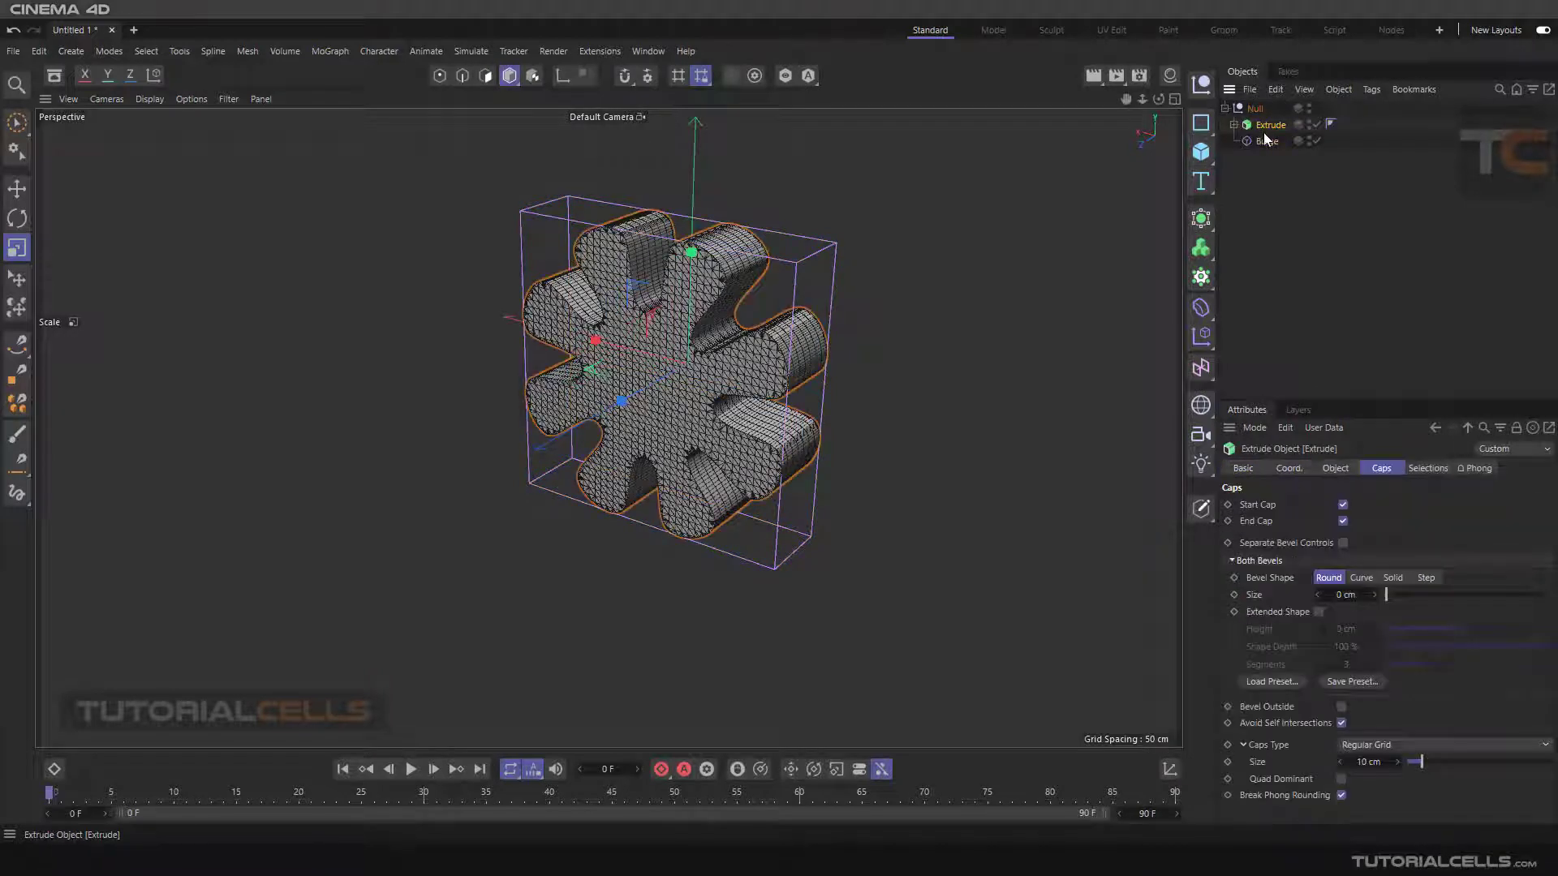
pyautogui.click(1265, 141)
pyautogui.click(1266, 126)
pyautogui.click(1263, 142)
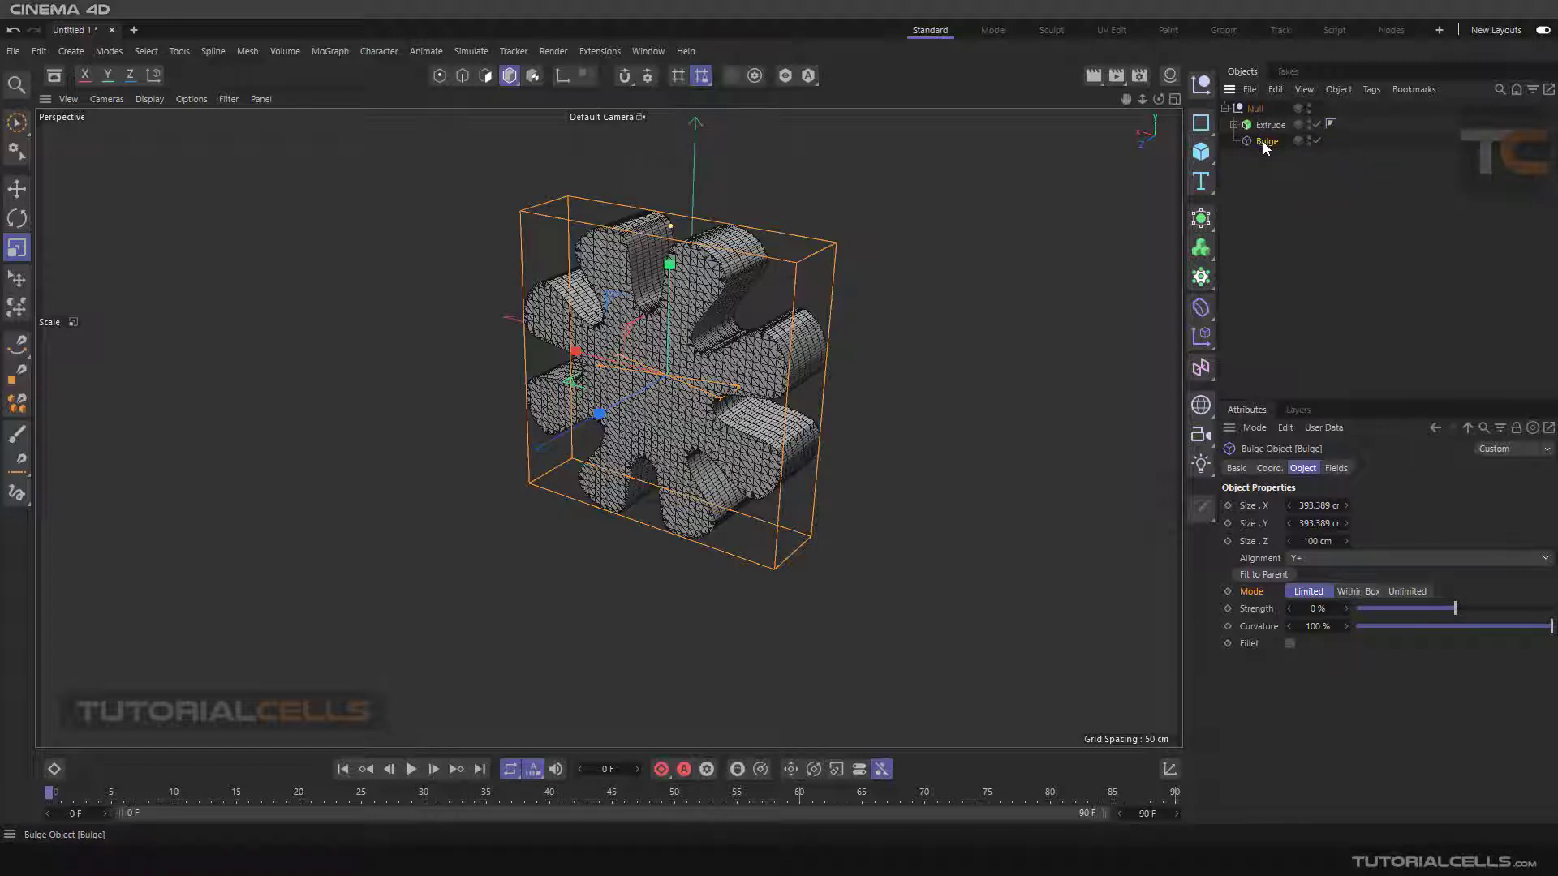
pyautogui.moveTo(1455, 611); pyautogui.dragTo(1393, 499)
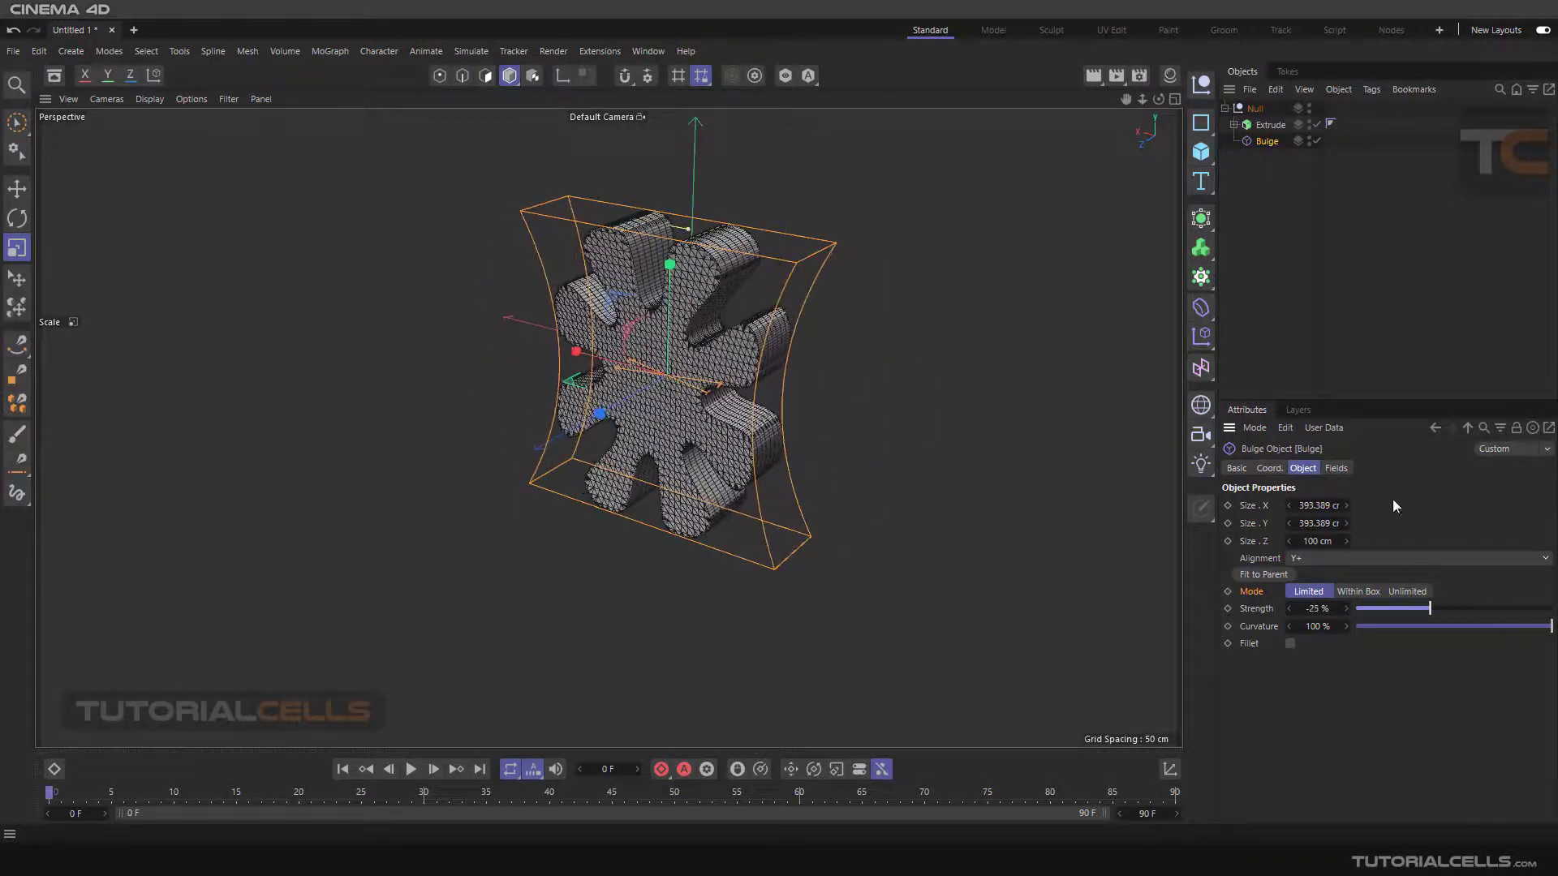
# - Pinch the extruded flower further with the Bulge deformer's viewport handle, to a strength of about -57.5%
pyautogui.click(1266, 126)
pyautogui.click(1264, 142)
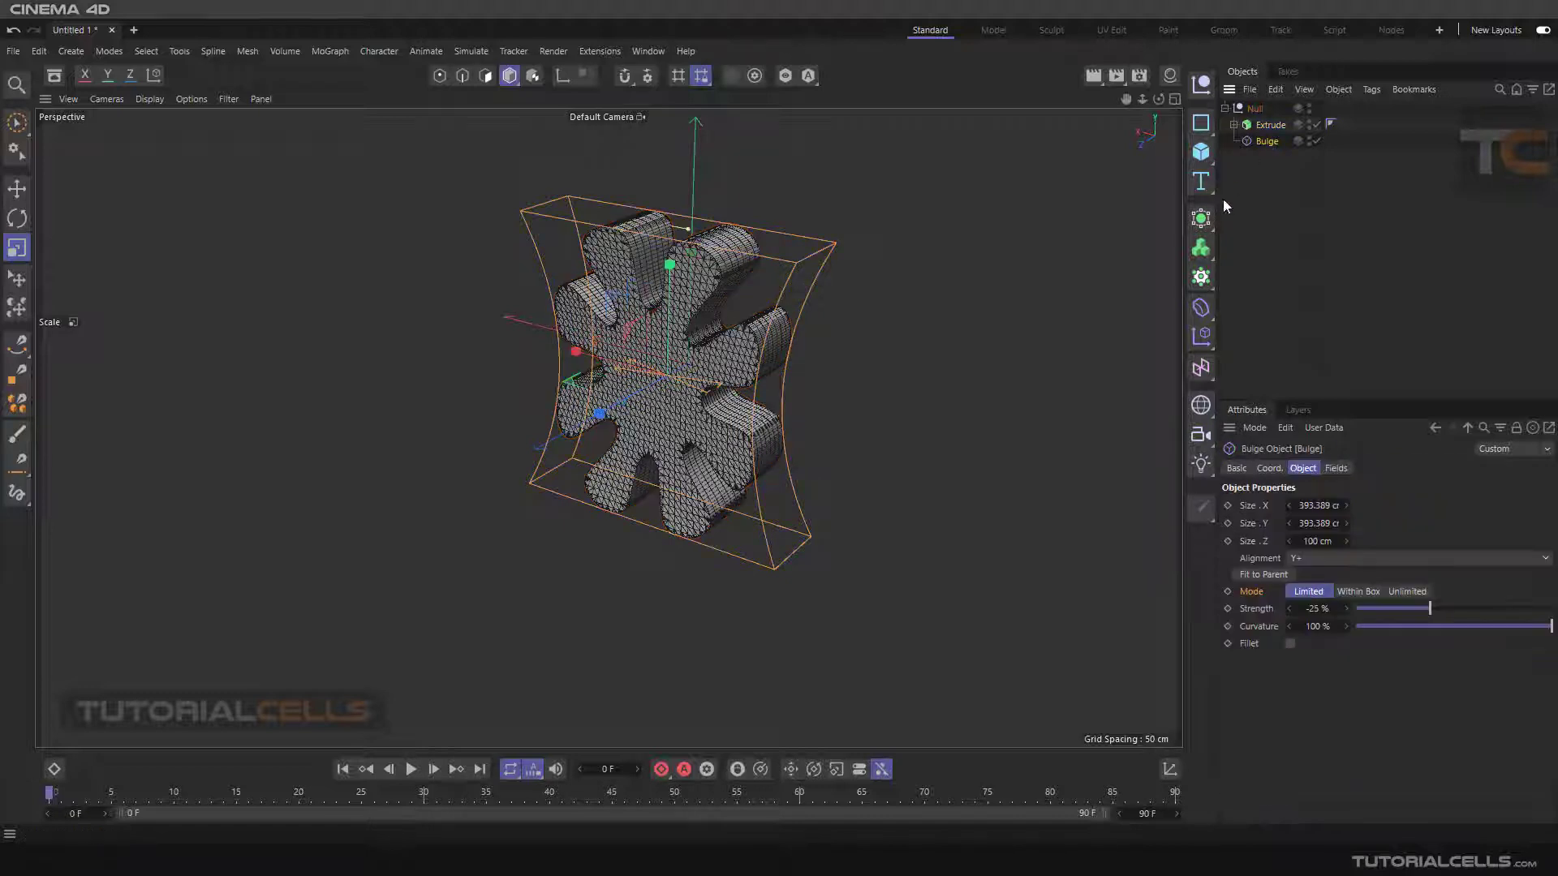
pyautogui.click(1201, 310)
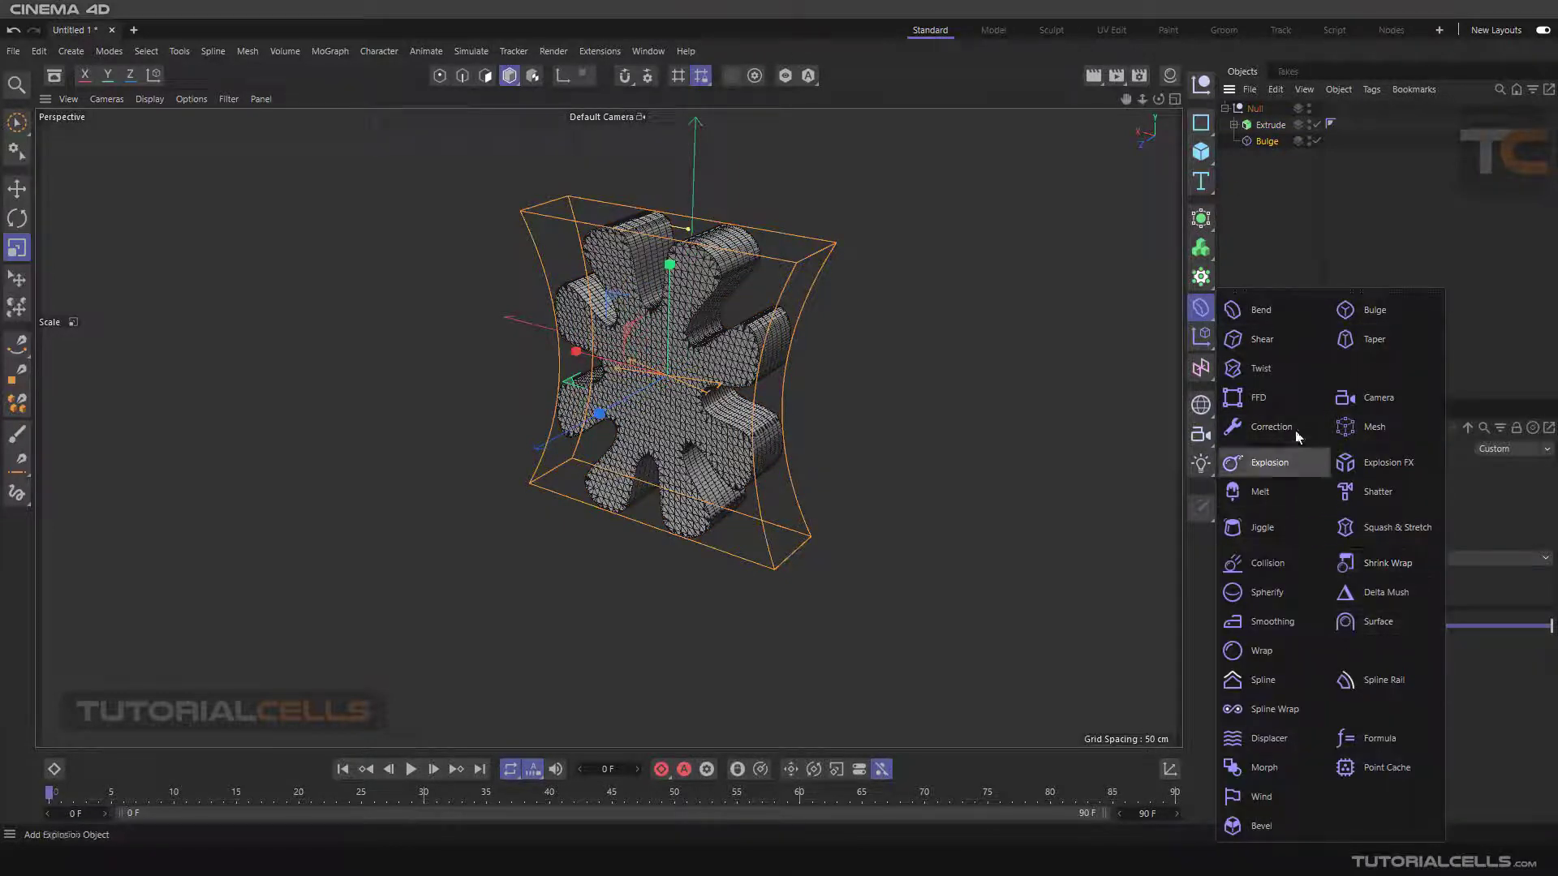
pyautogui.click(1263, 126)
pyautogui.click(1263, 142)
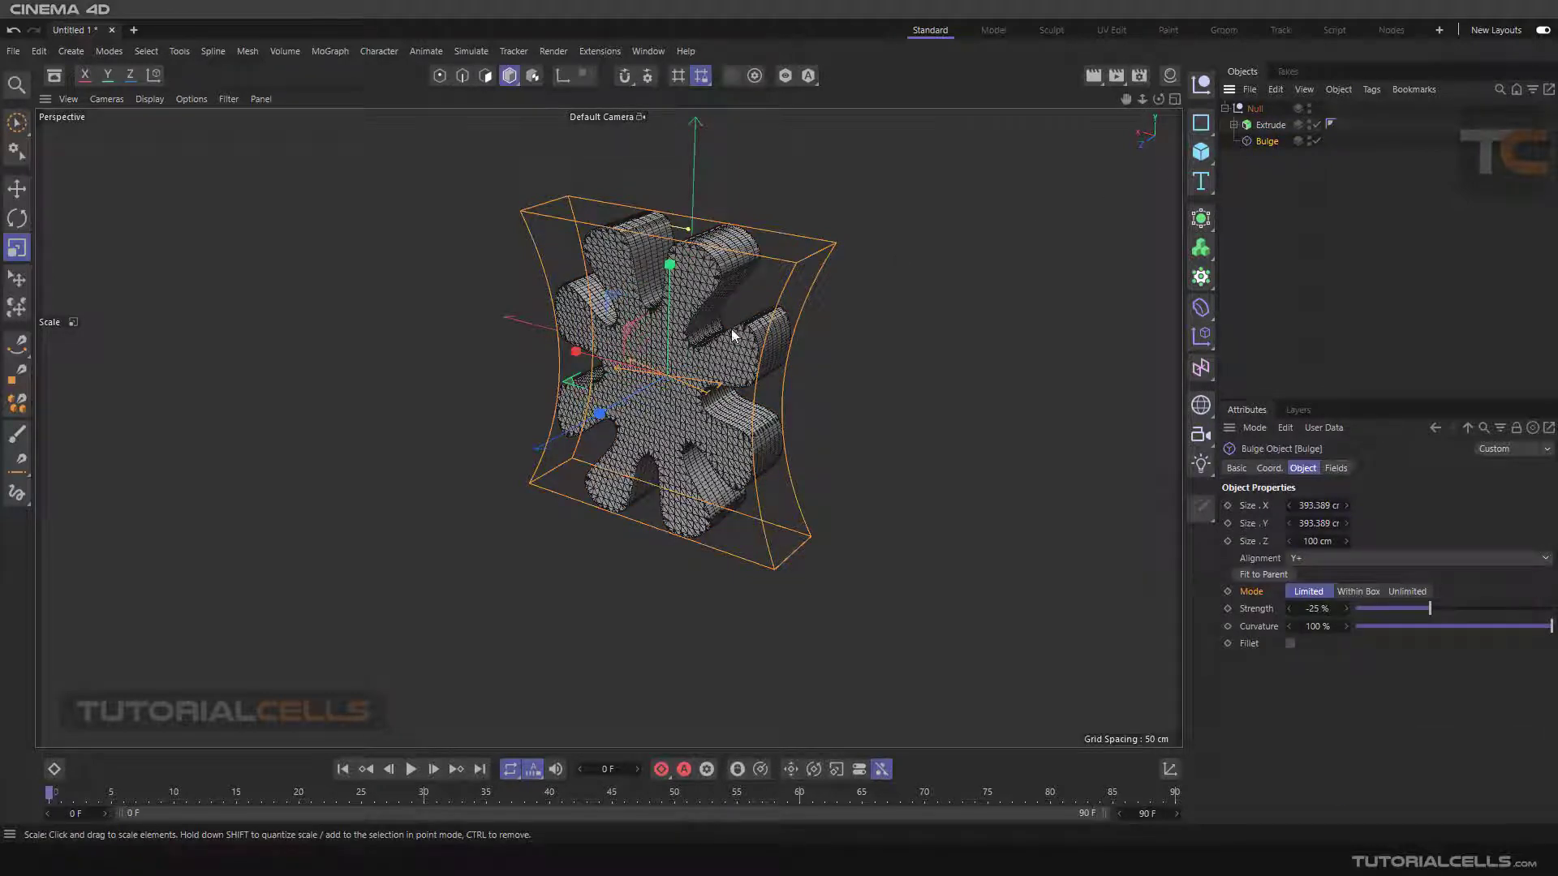
pyautogui.moveTo(681, 279); pyautogui.dragTo(714, 243)
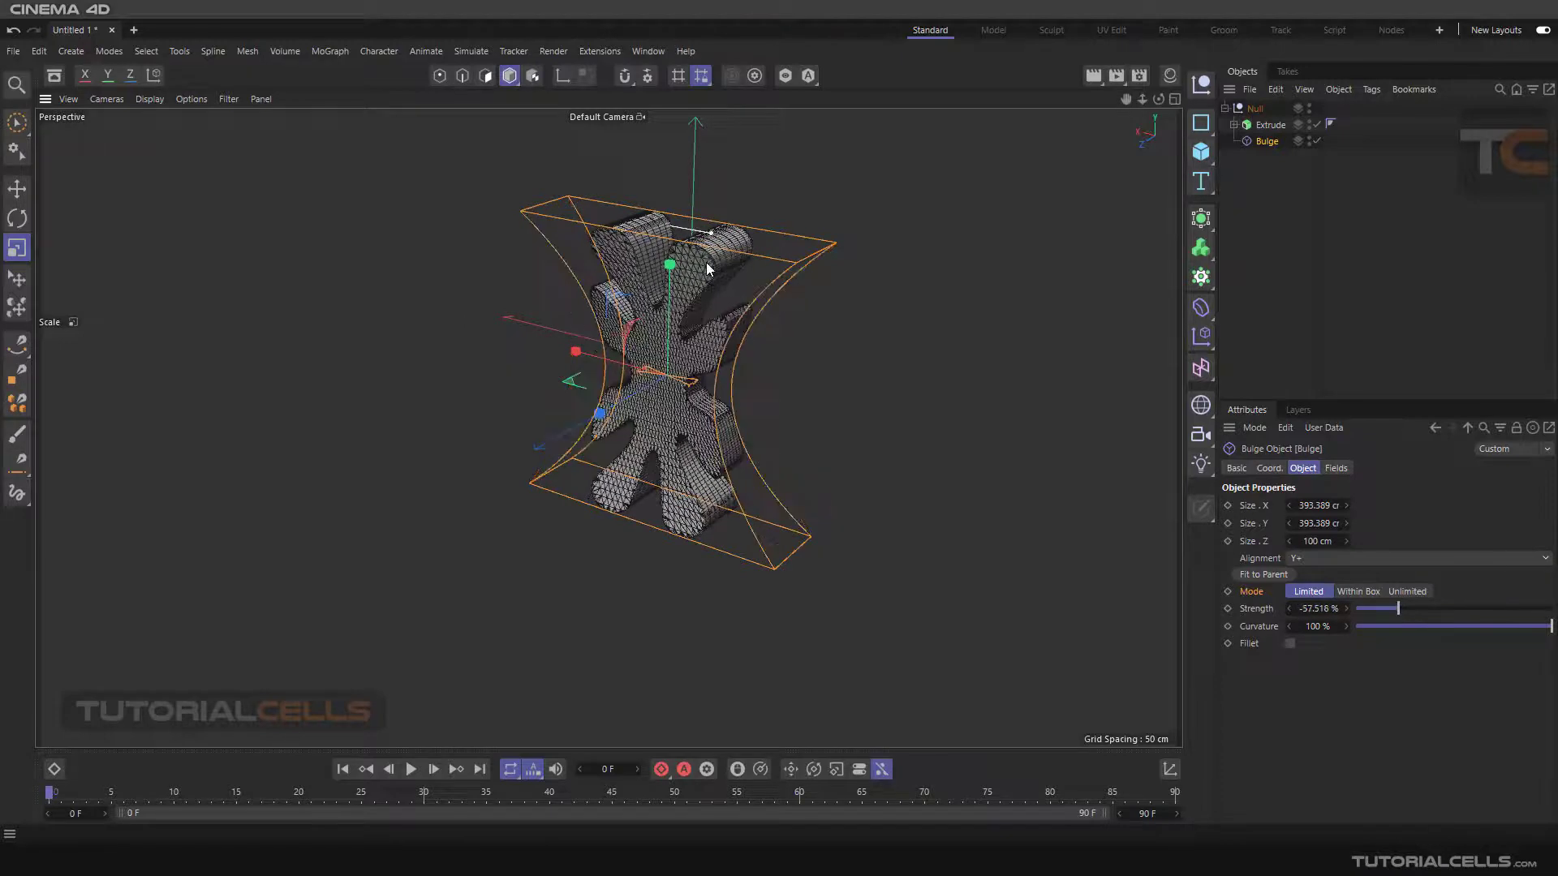
# - Check the Null group's hierarchy and open the Fields settings of the Bulge deformer
pyautogui.click(1240, 109)
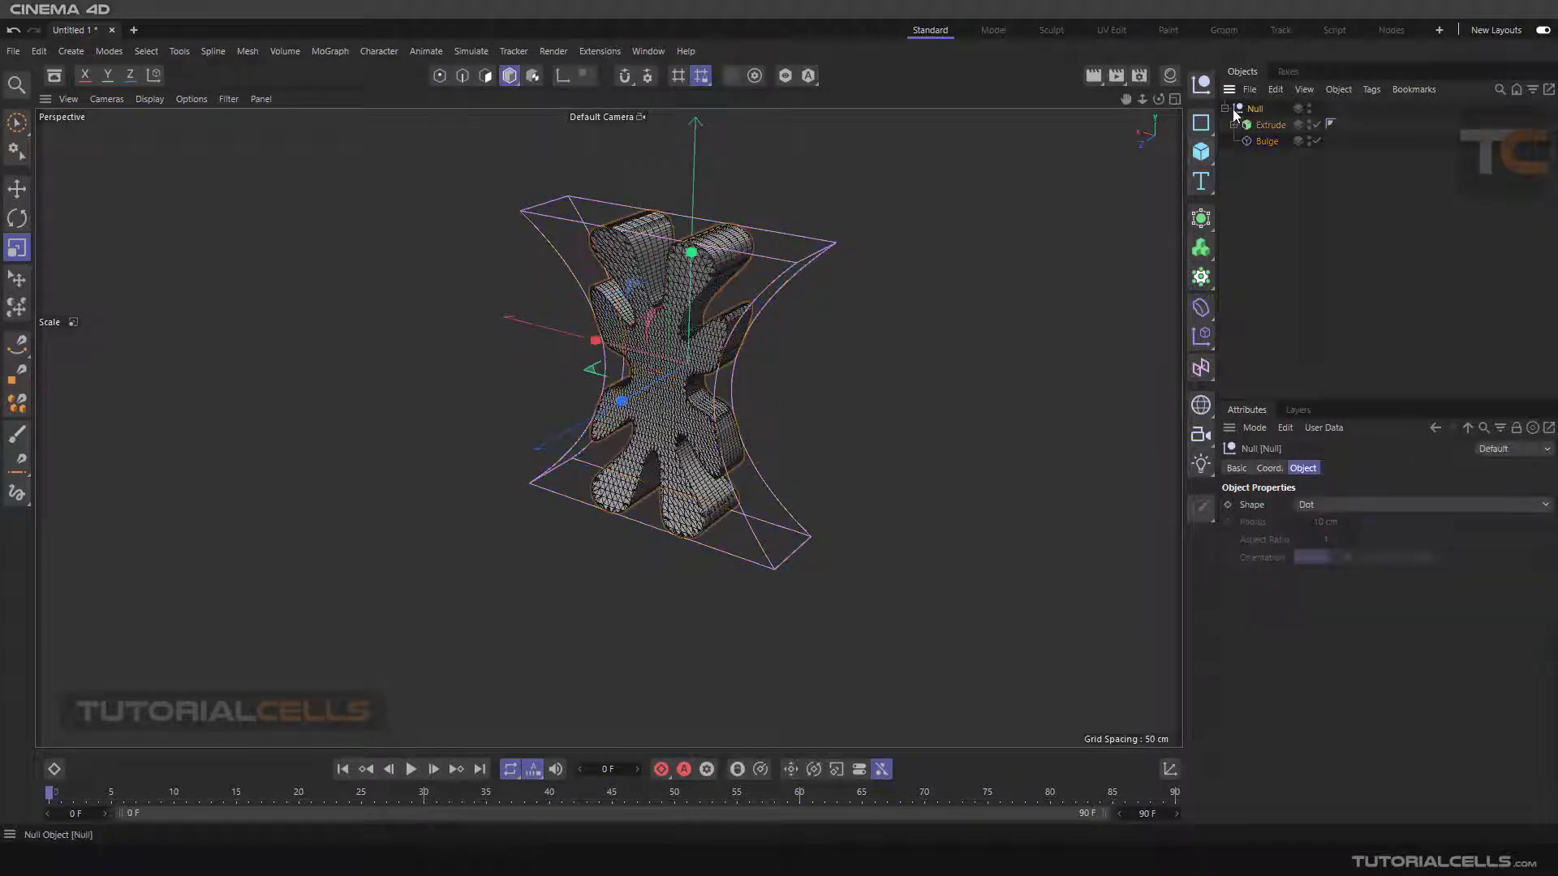
pyautogui.click(1226, 109)
pyautogui.click(1226, 108)
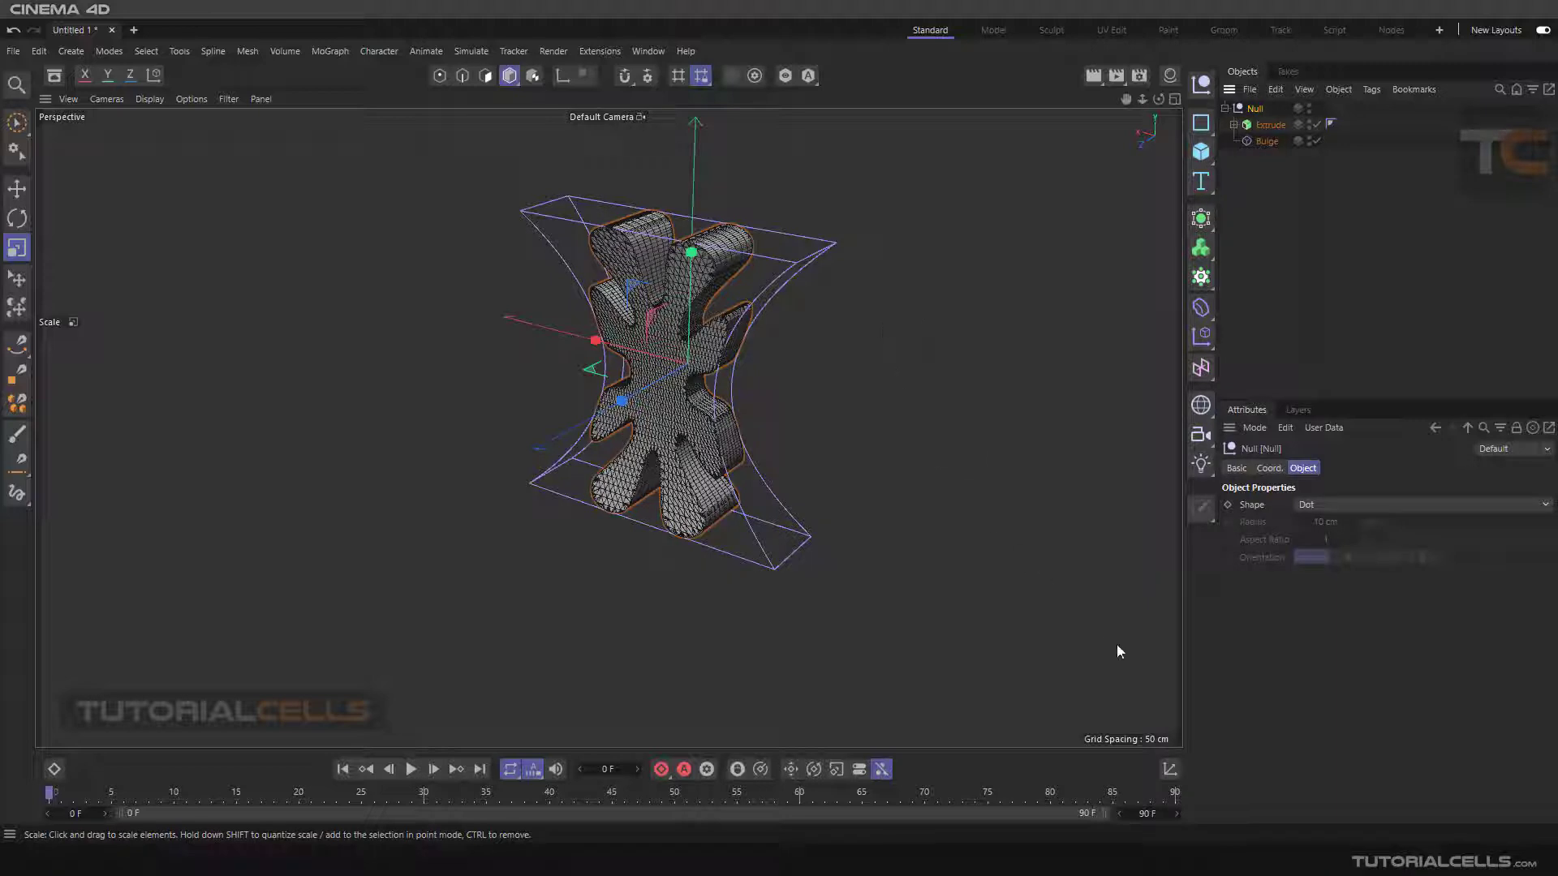
pyautogui.click(1259, 142)
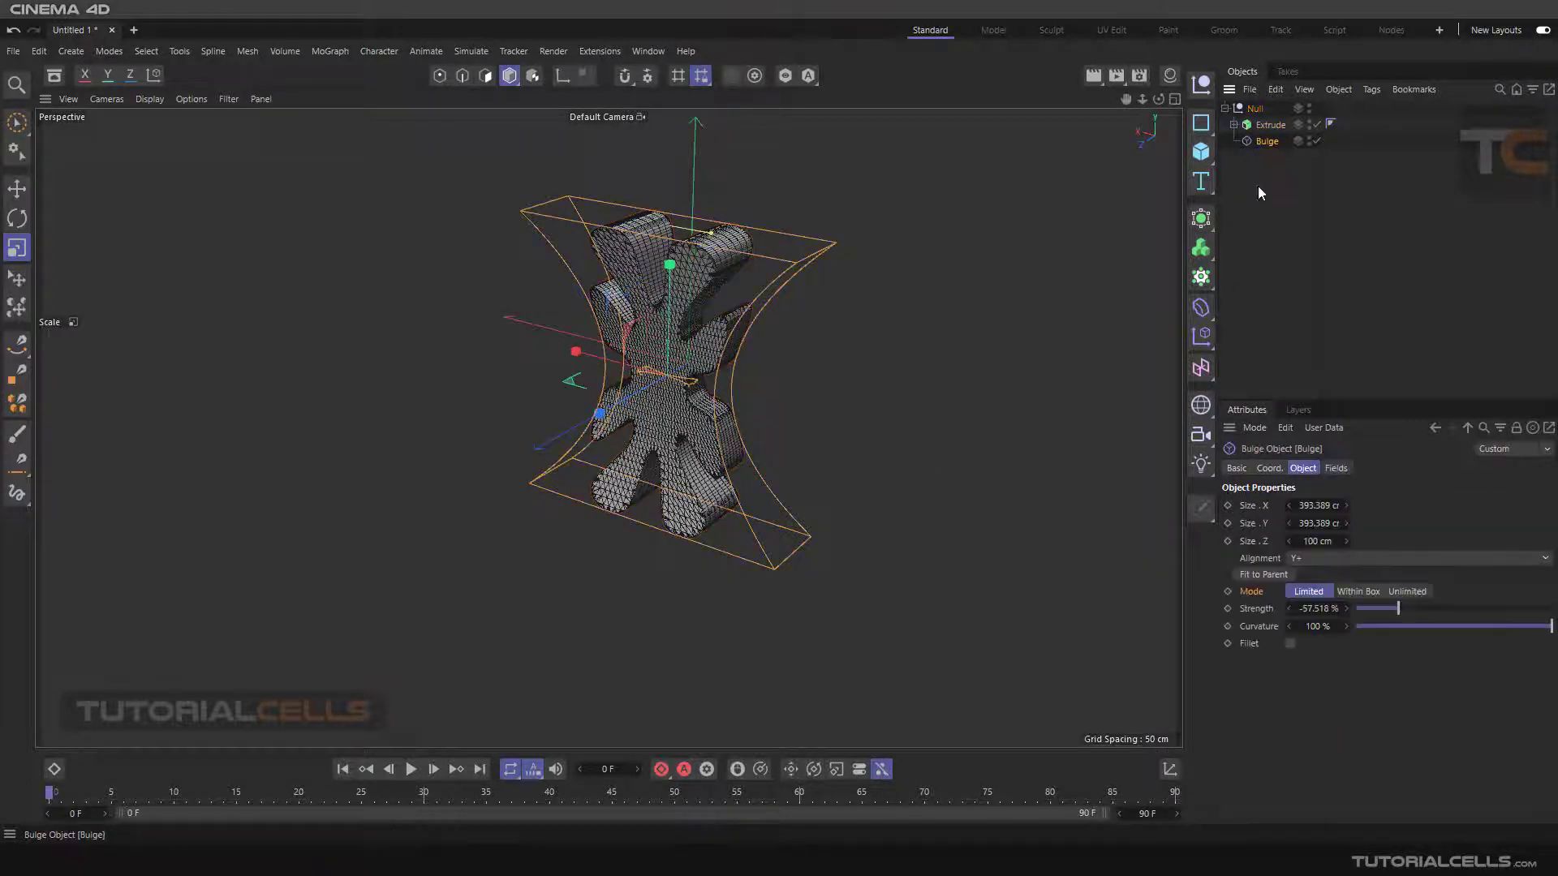
pyautogui.click(1337, 468)
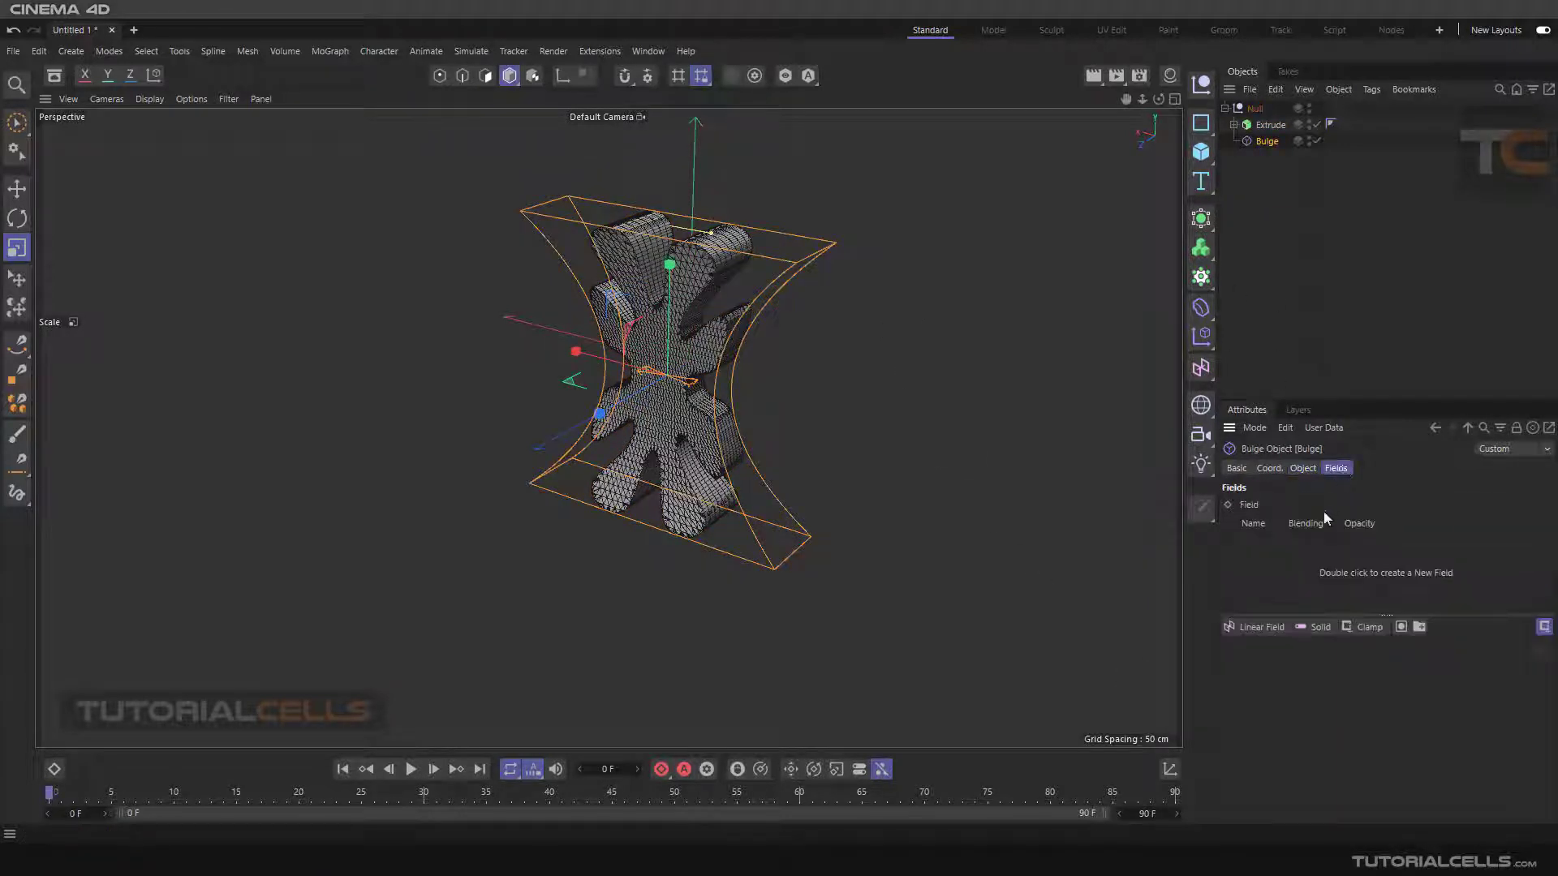